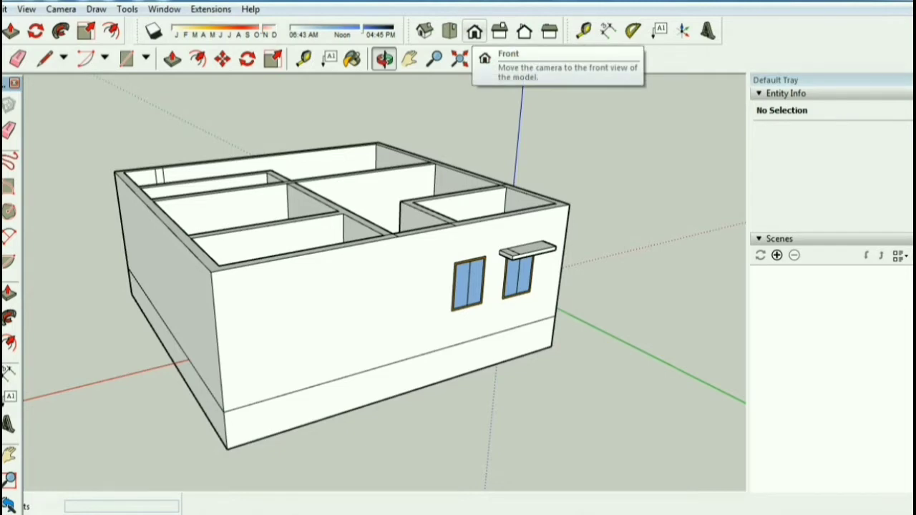
In Front view, draw a line 7' up the right edge, then across the front wall
left_click(474, 31)
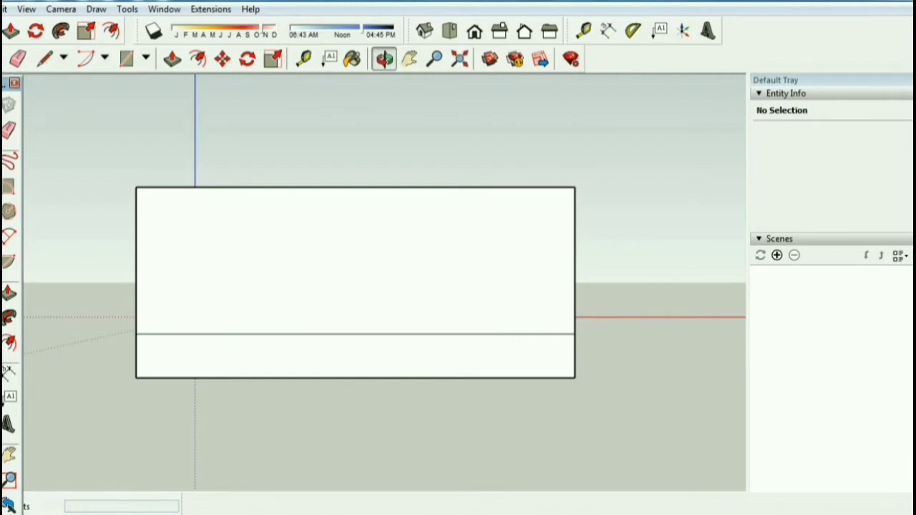
key("l")
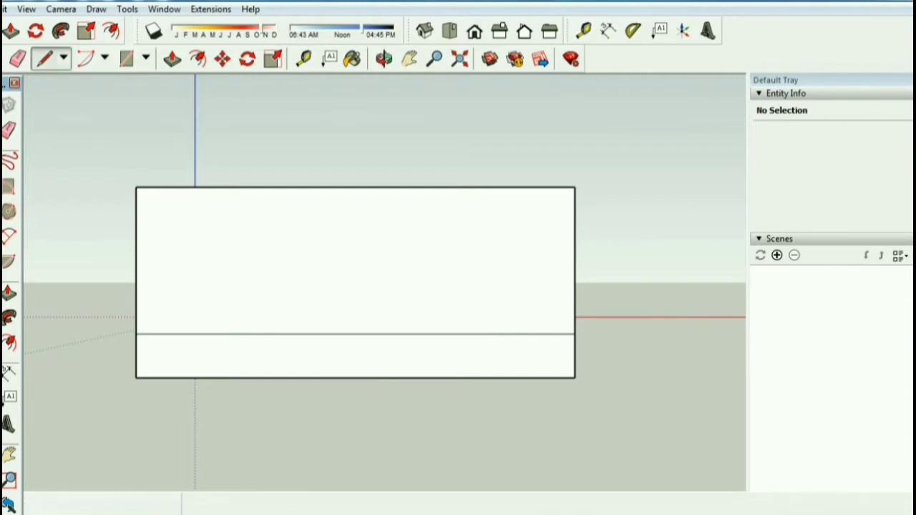
left_click(574, 334)
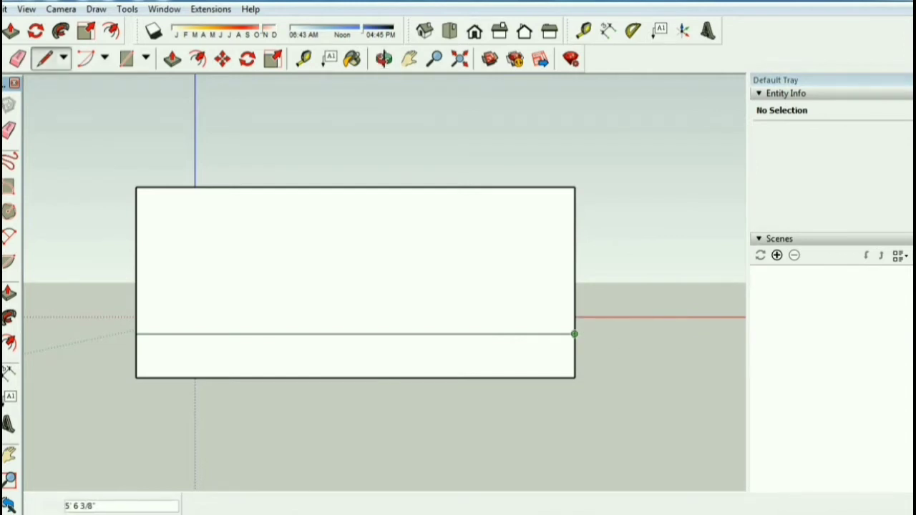
type("7")
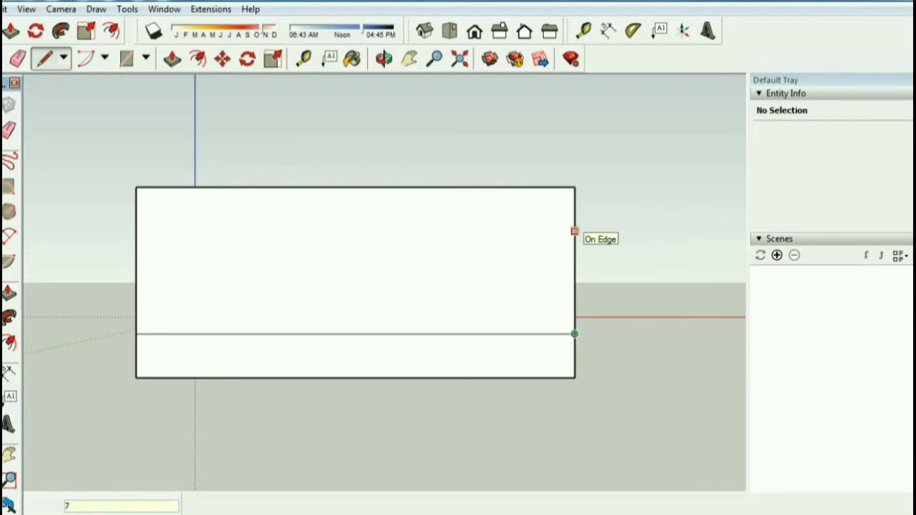
key("Return")
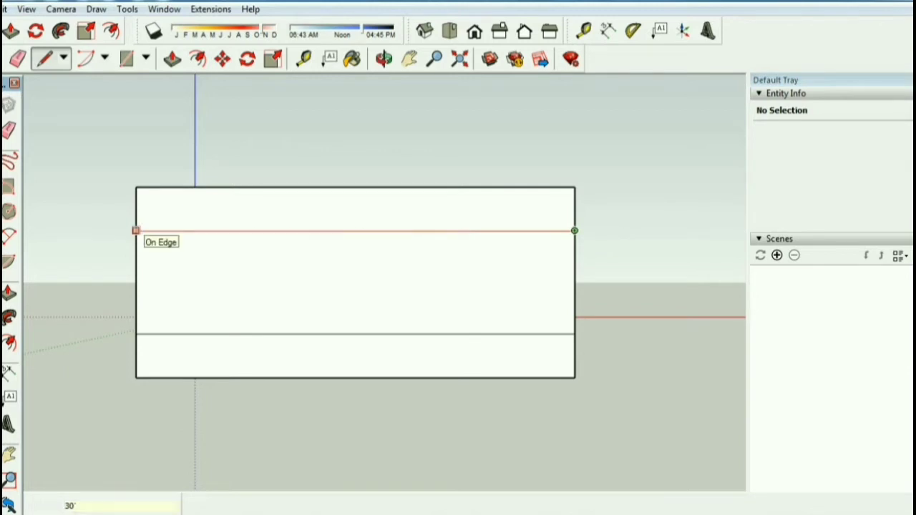
left_click(136, 231)
key("space")
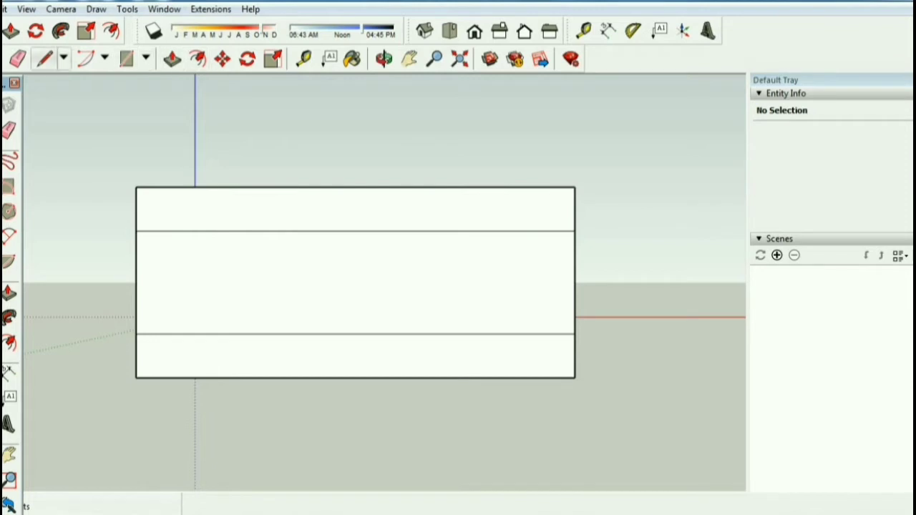
Draw a second horizontal line across the front wall 4" above the first
left_click(44, 58)
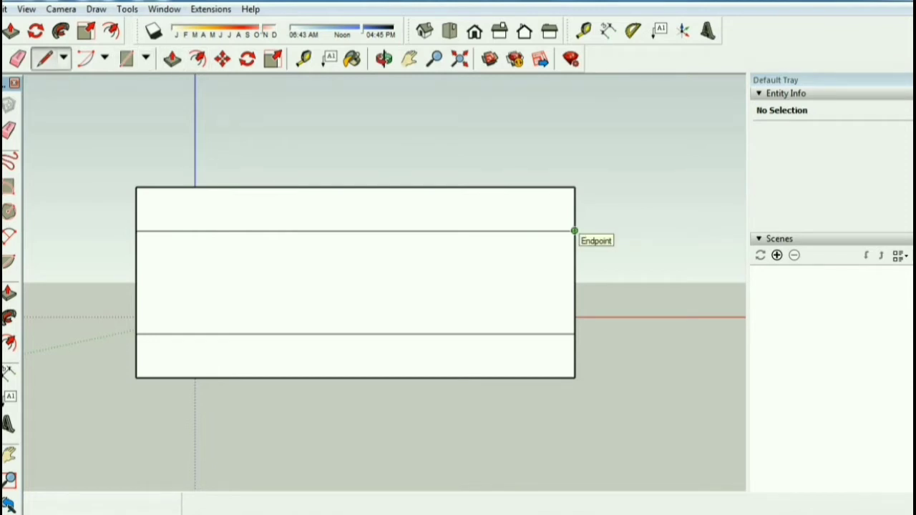
left_click(574, 230)
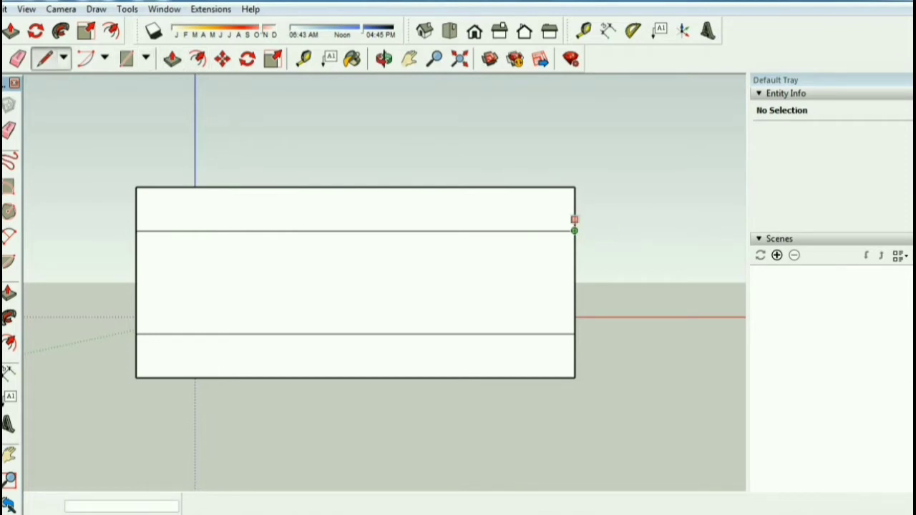
type("4")
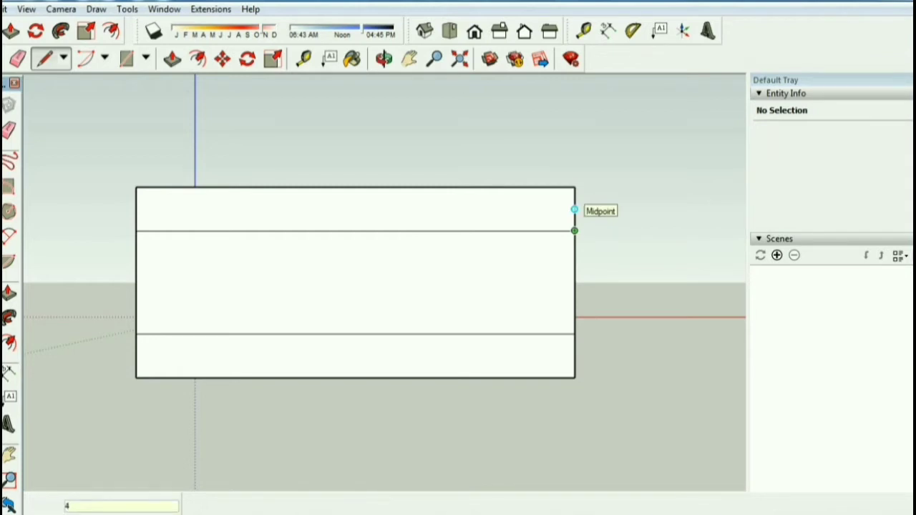
key("Return")
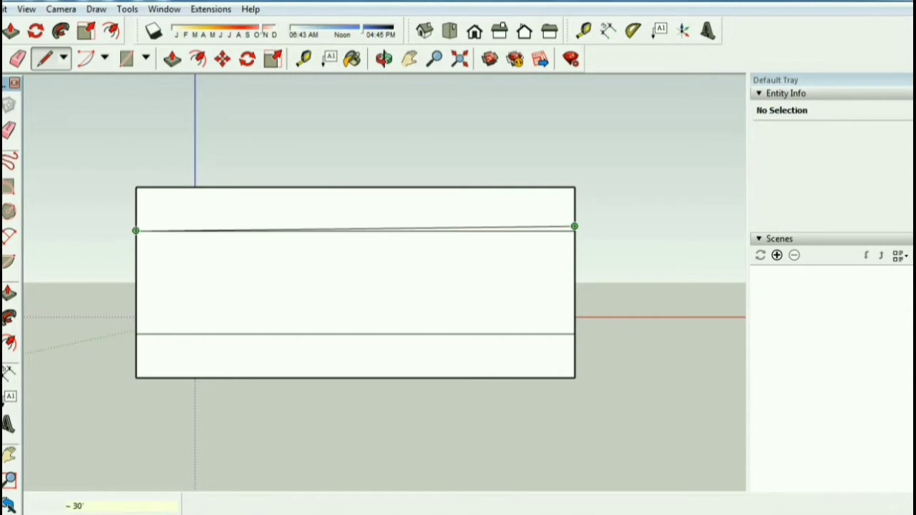
left_click(136, 229)
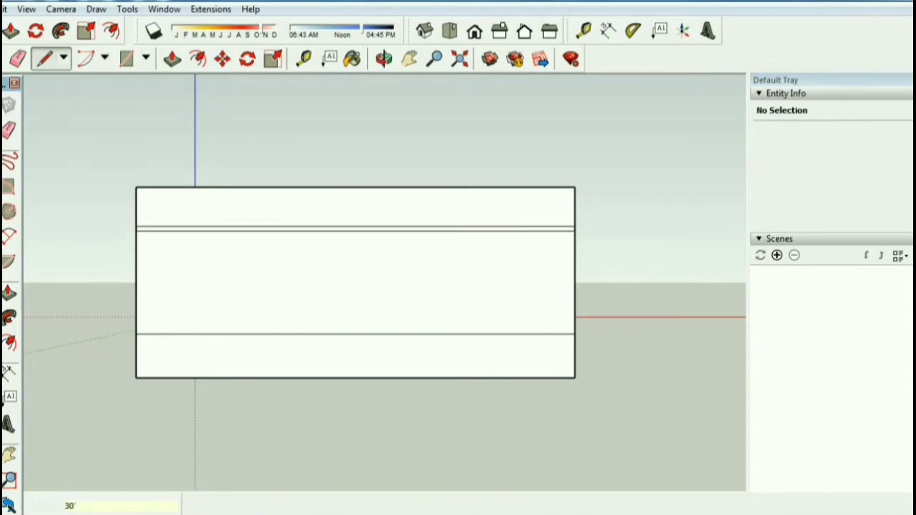
key("space")
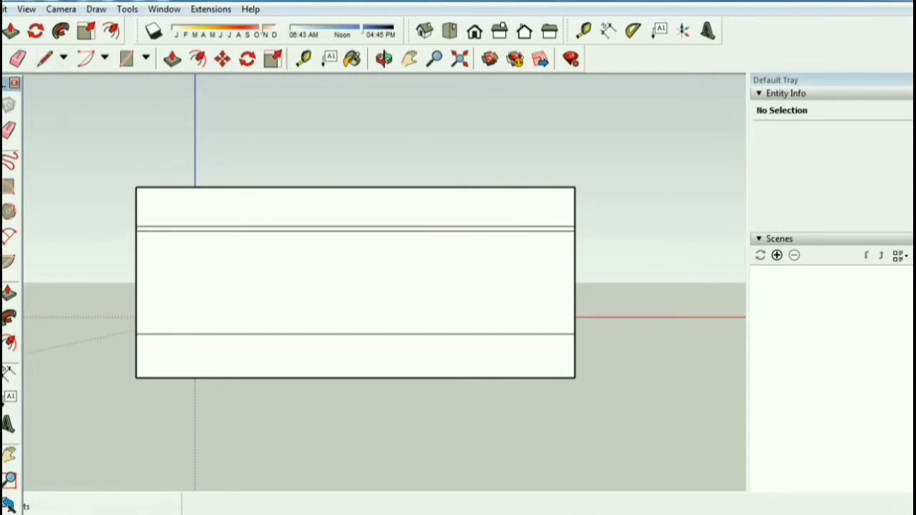
left_click(384, 58)
Orbit around the house to inspect the rooms, then settle on a straight-on side elevation
mouse_move(429, 301)
left_mouse_down()
mouse_move(379, 279)
mouse_move(429, 336)
left_mouse_up()
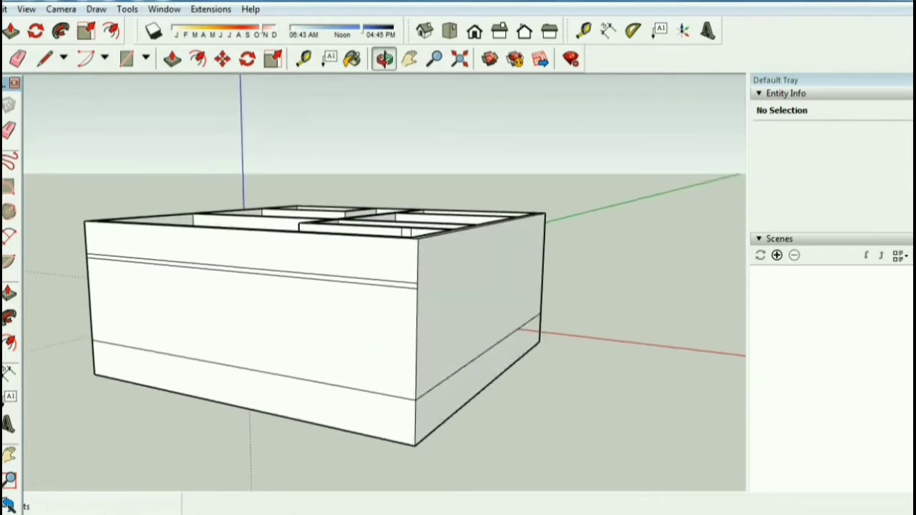
left_click_drag(386, 301, 415, 257)
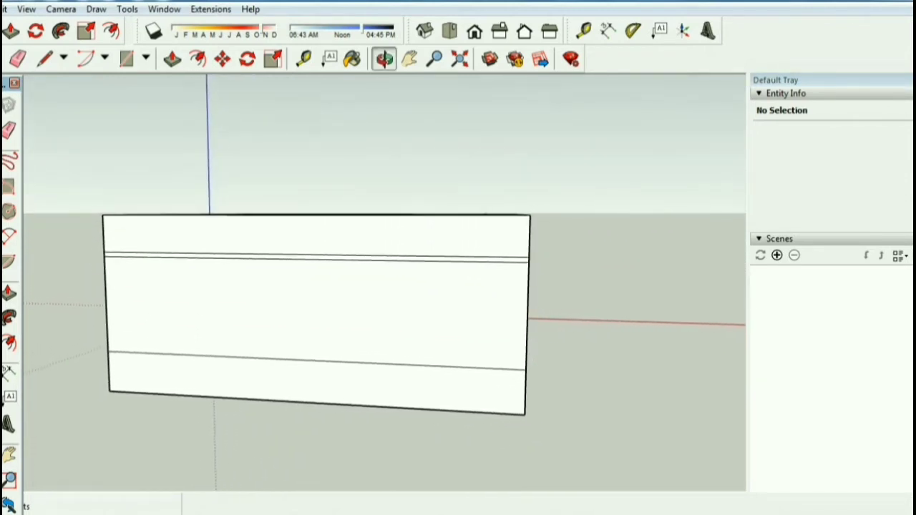
left_click_drag(332, 293, 337, 292)
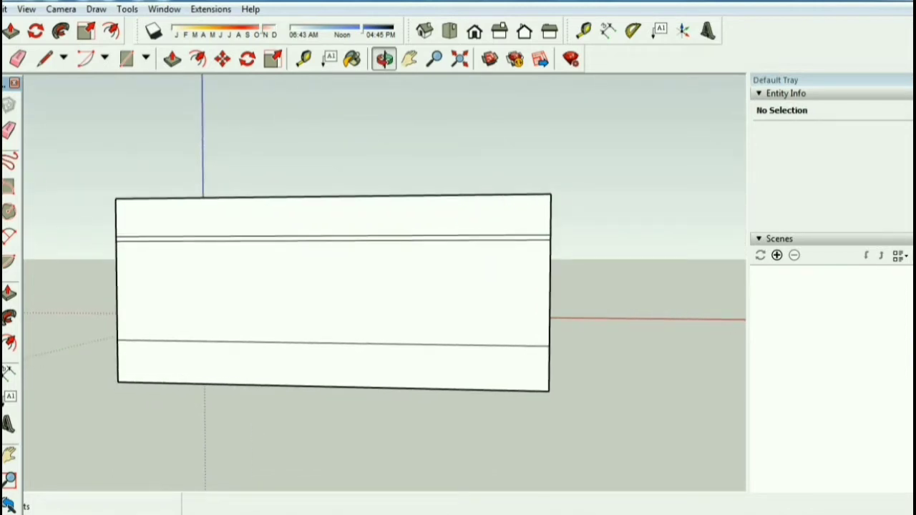
left_click_drag(386, 286, 429, 337)
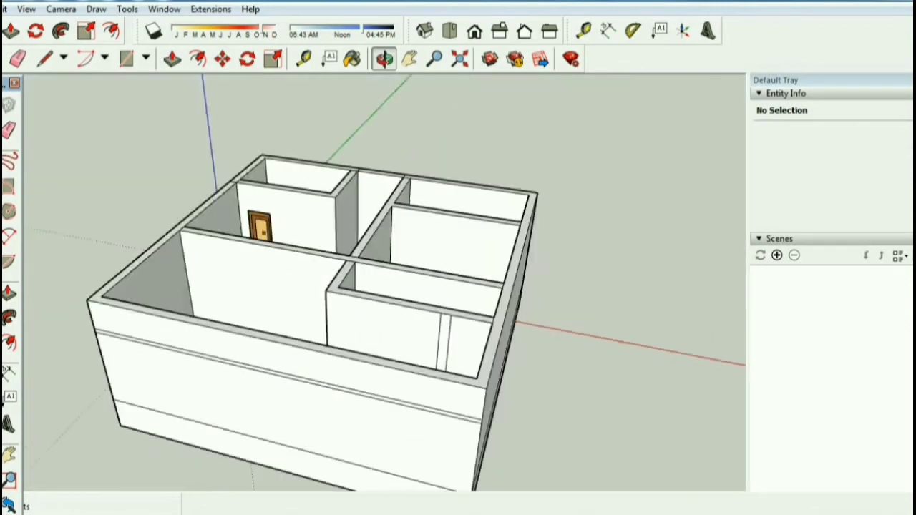
mouse_move(357, 287)
left_mouse_down()
mouse_move(451, 289)
mouse_move(372, 283)
left_mouse_up()
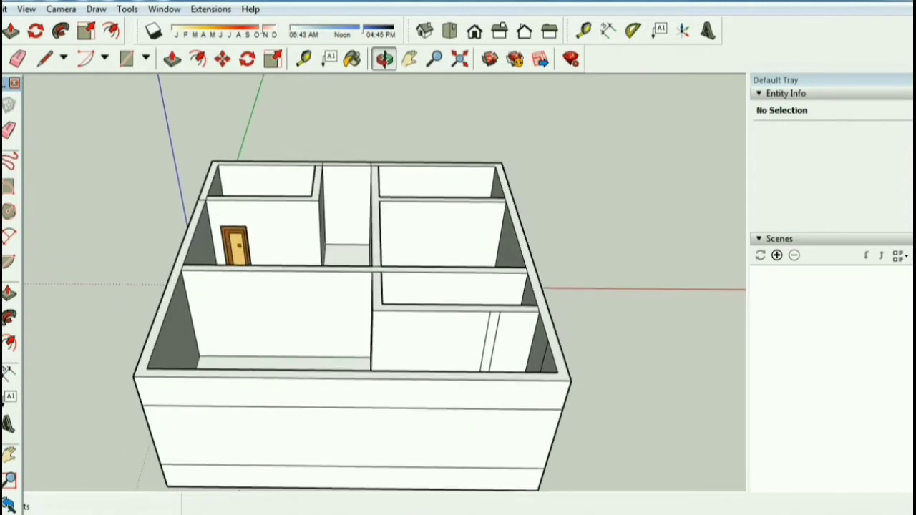
mouse_move(372, 286)
left_mouse_down()
mouse_move(444, 179)
mouse_move(446, 157)
left_mouse_up()
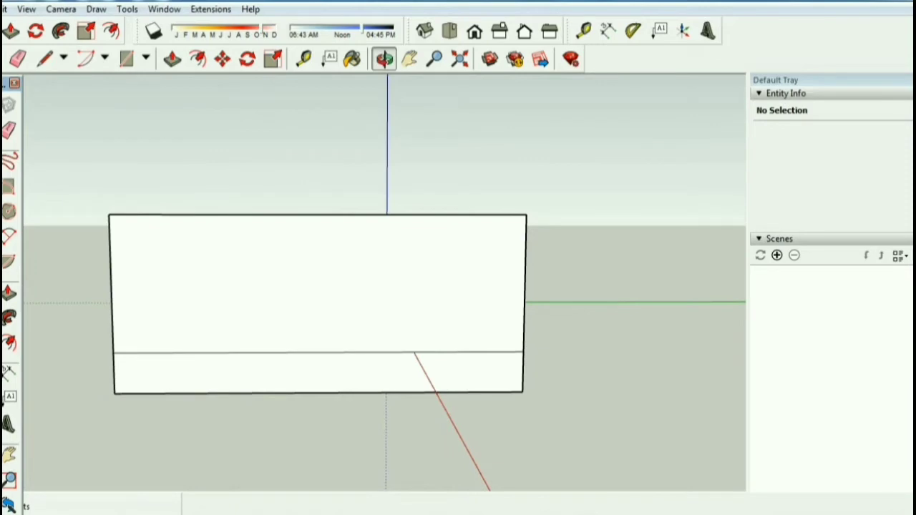
left_click(550, 31)
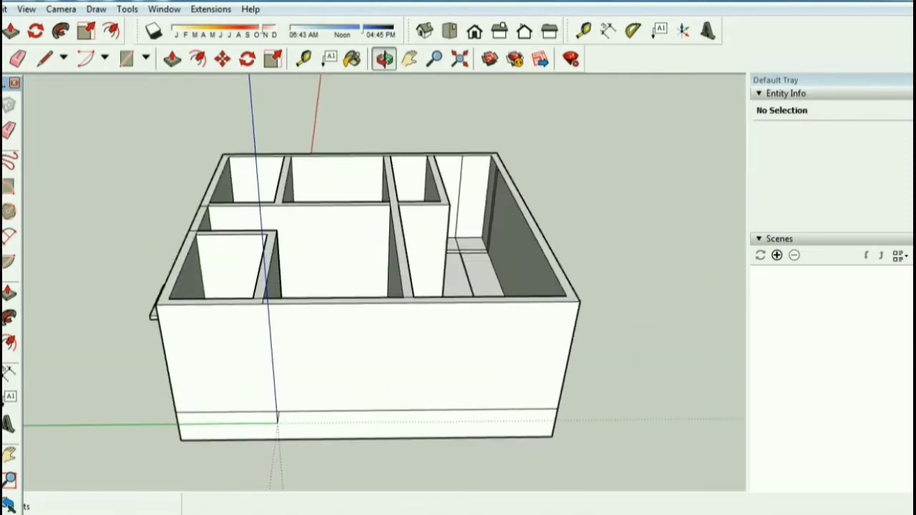
left_click(425, 31)
left_click(549, 31)
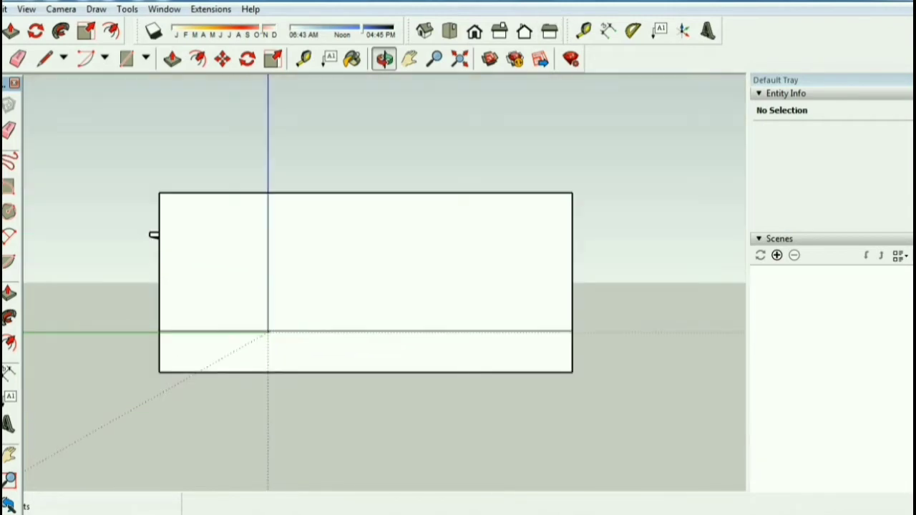
Draw a line 7' up the side wall's left edge, then a 30' line across the wall
key("l")
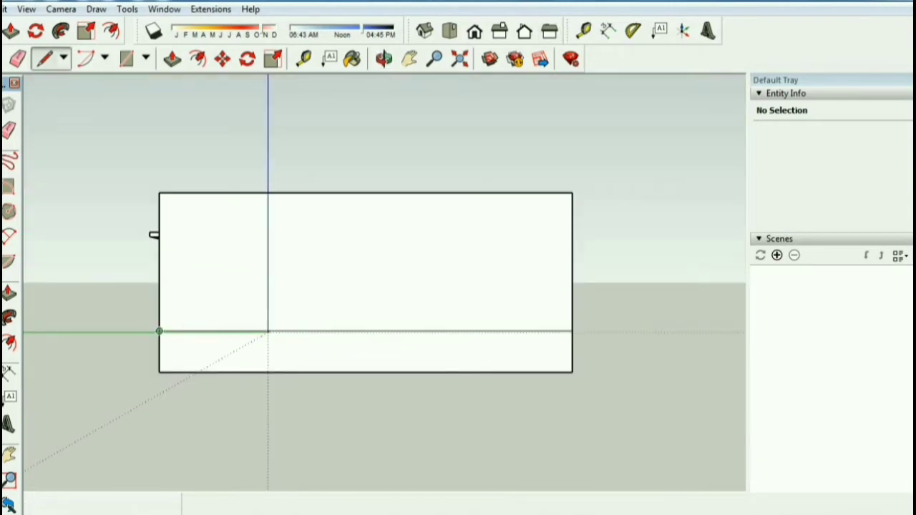
left_click(158, 332)
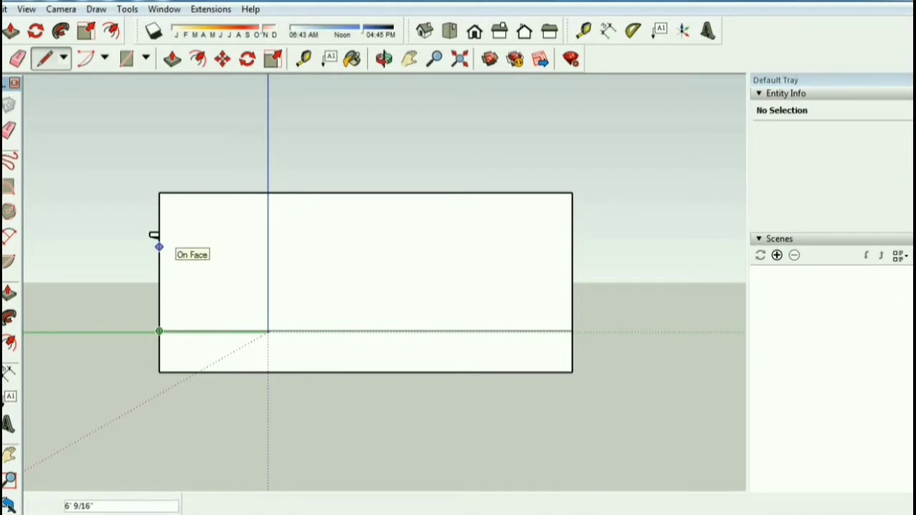
type("7")
key("Return")
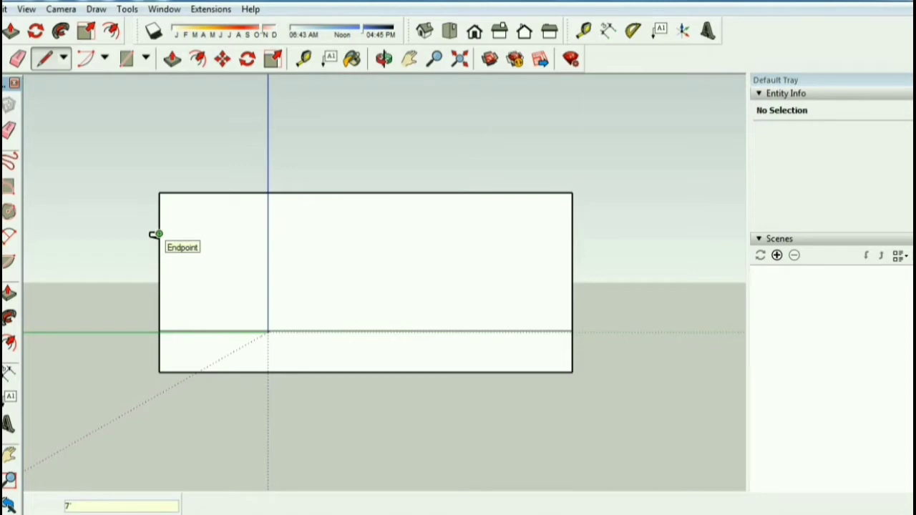
scroll(159, 234, "up", 2)
scroll(159, 231, "up", 2)
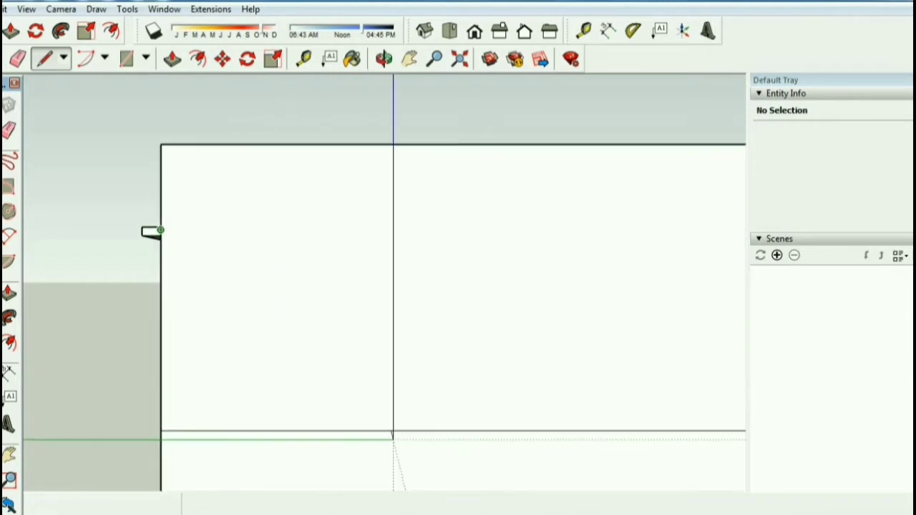
left_click(160, 231)
scroll(379, 257, "down", 2)
scroll(379, 257, "down", 1)
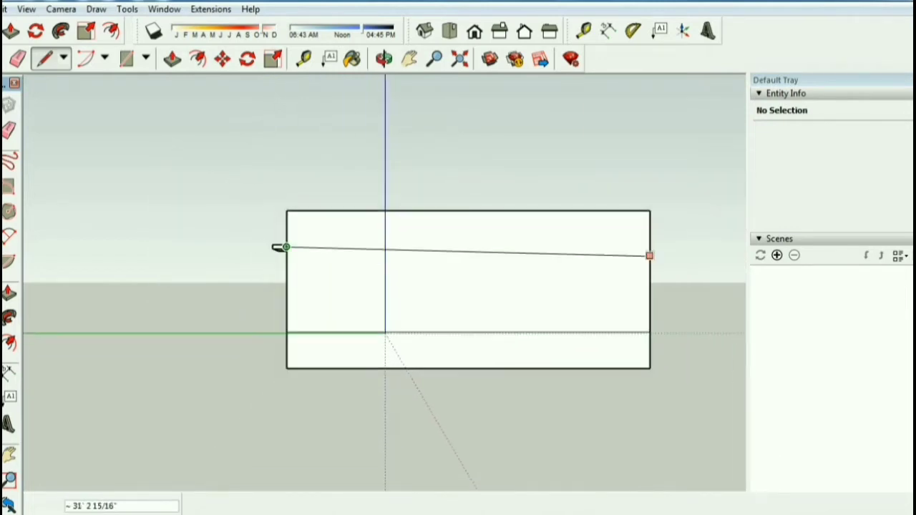
type("30'")
key("Return")
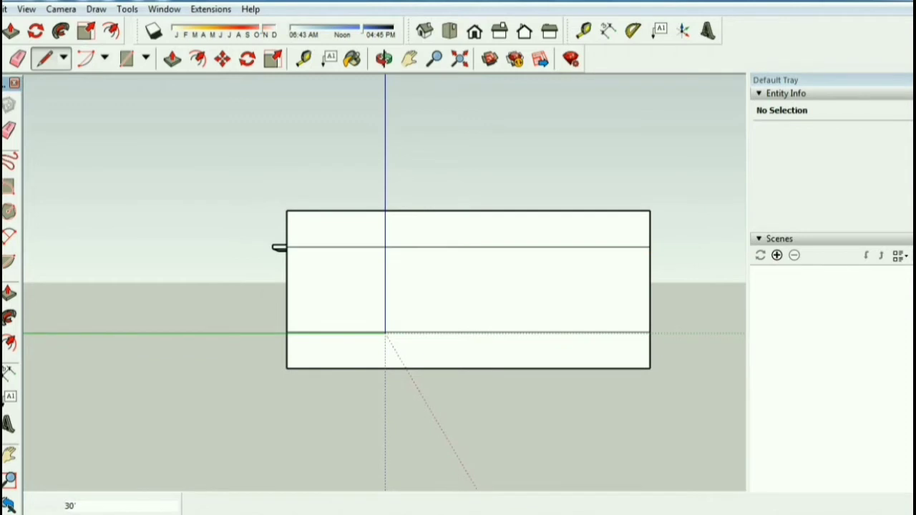
key("space")
Draw a second line across the side wall 4" above the first, forming a band
scroll(279, 247, "up", 1)
key("l")
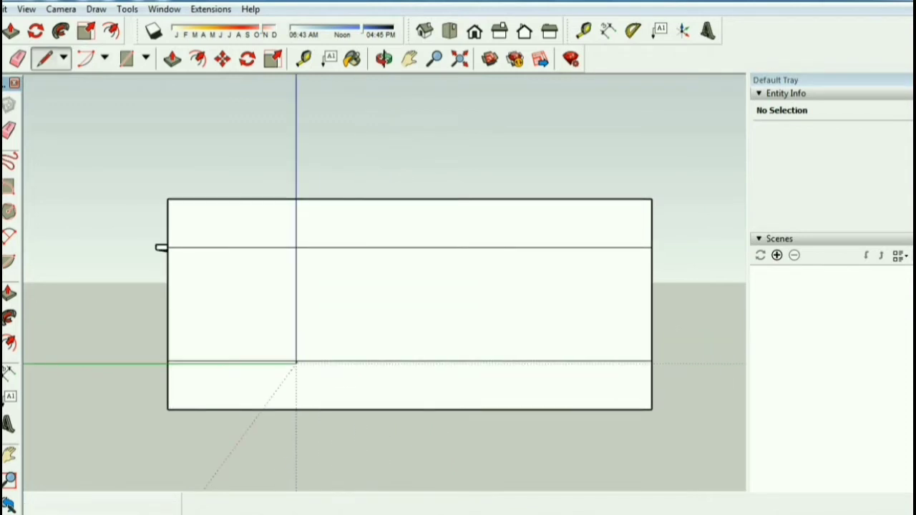
left_click(651, 247)
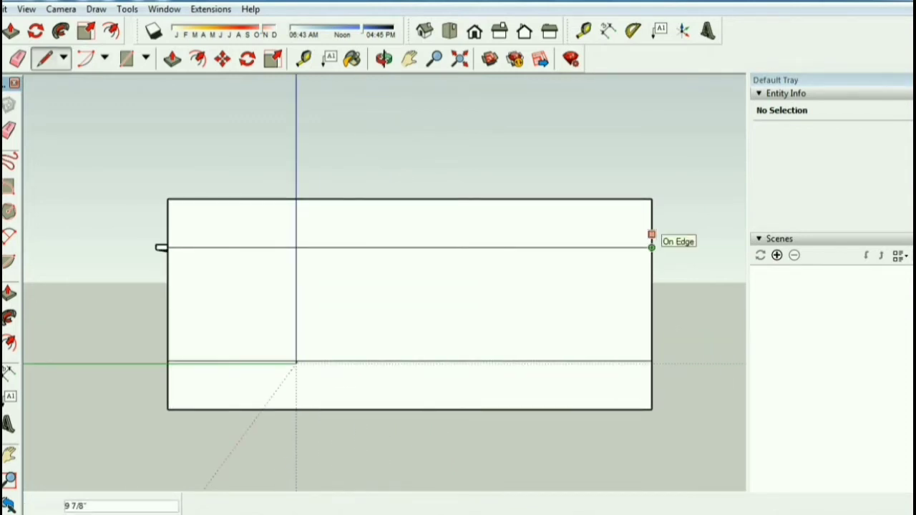
type("4")
key("Return")
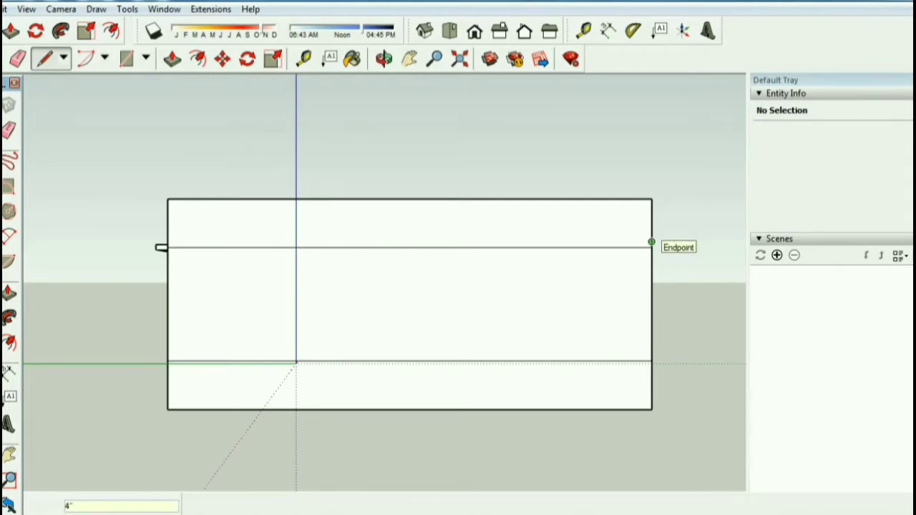
left_click(652, 241)
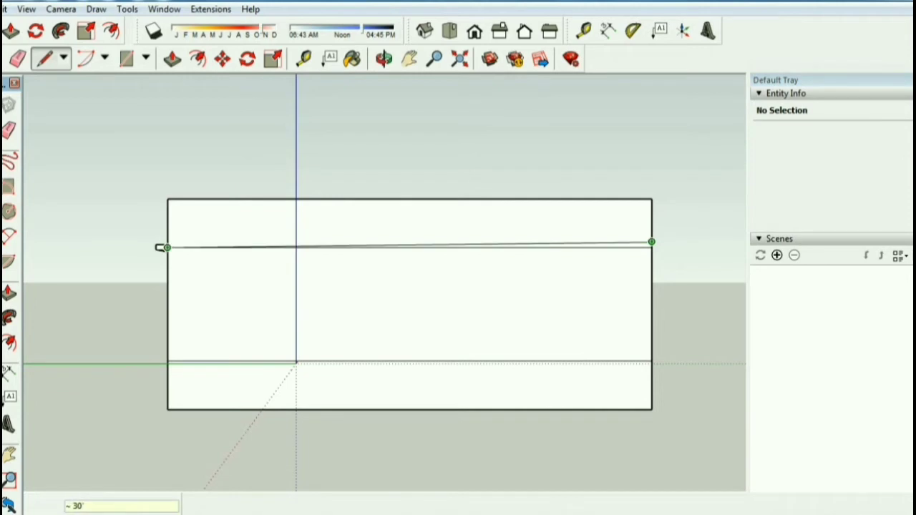
left_click(164, 247)
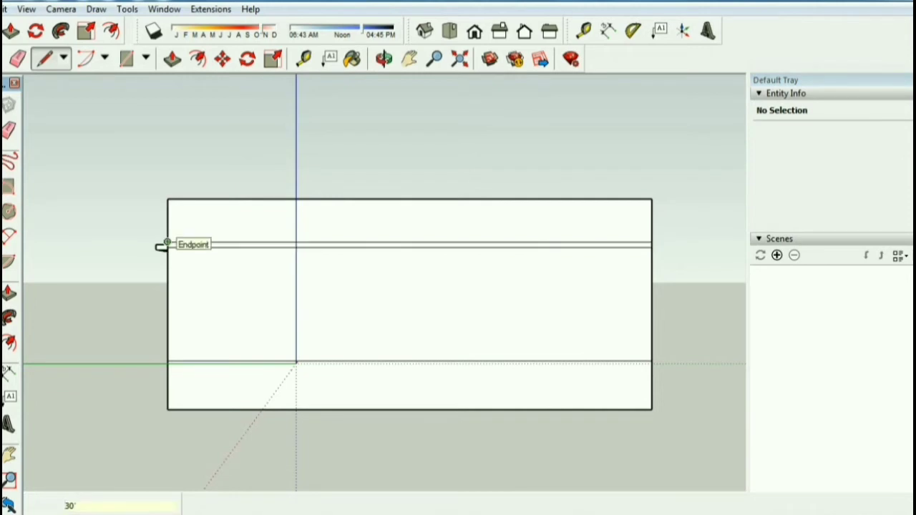
key("space")
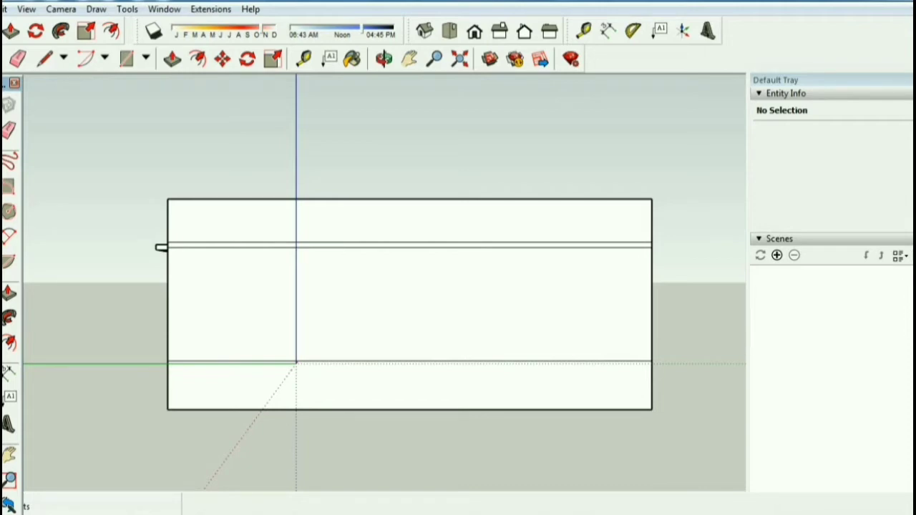
scroll(652, 270, "up", 2)
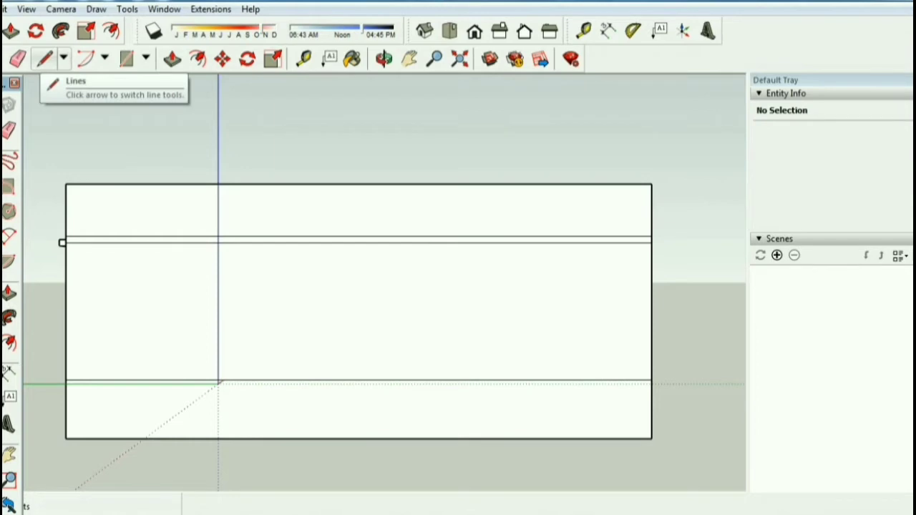
left_click(45, 59)
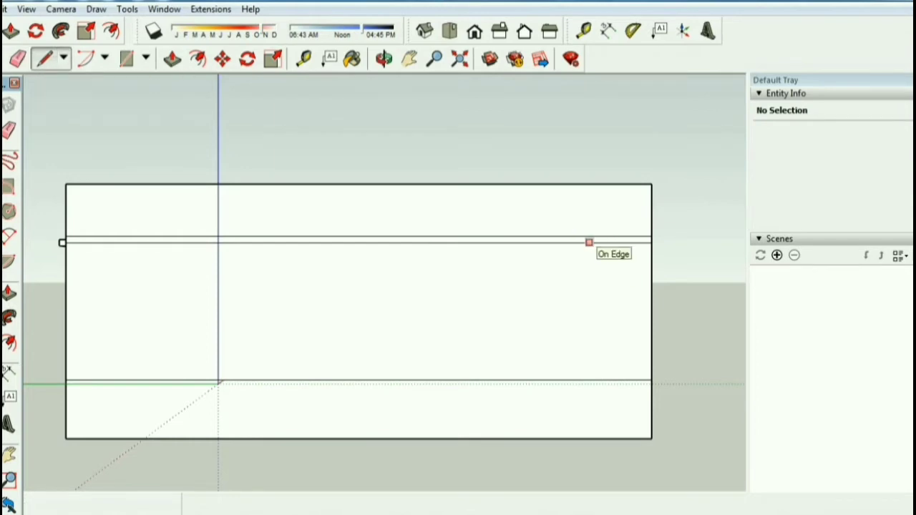
left_click(384, 58)
left_click_drag(387, 214, 208, 361)
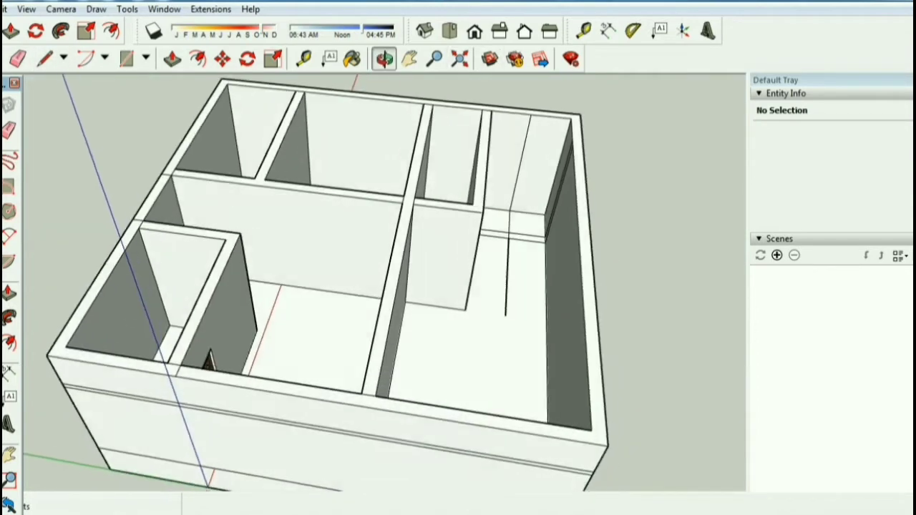
left_click_drag(387, 286, 301, 272)
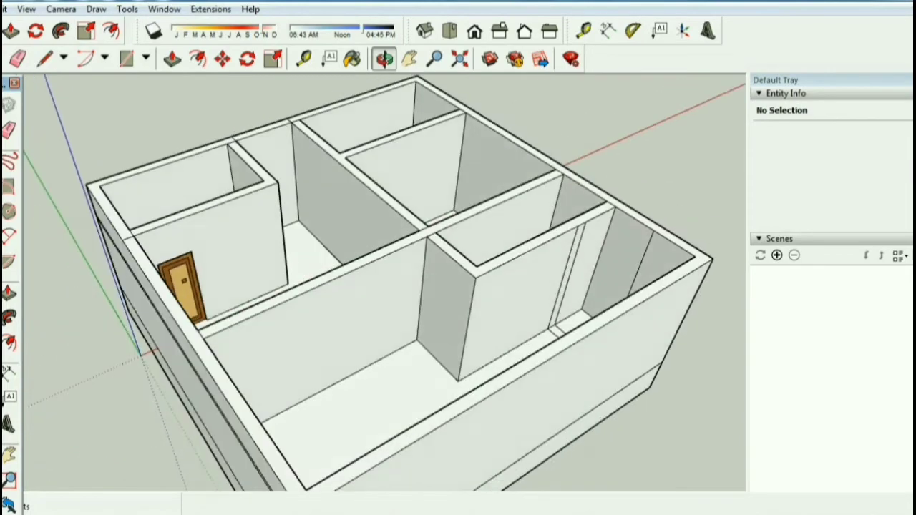
left_click_drag(149, 398, 66, 345)
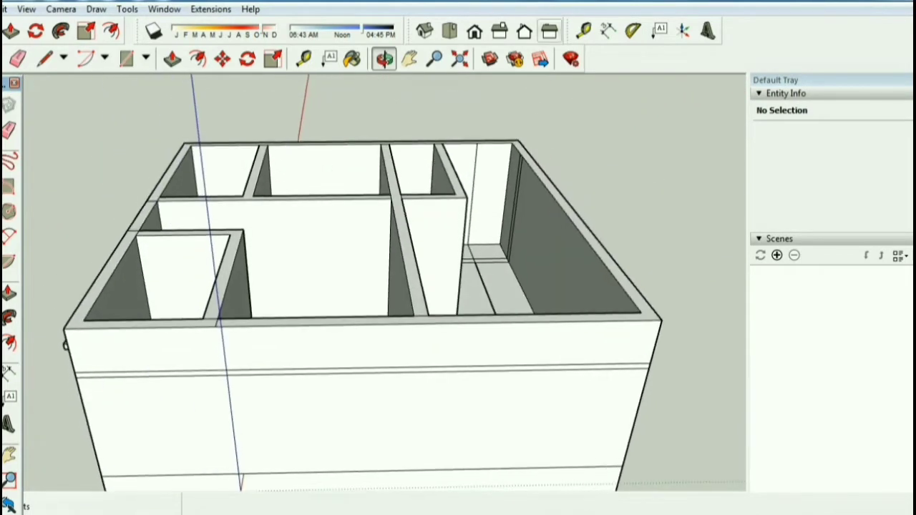
left_click(549, 31)
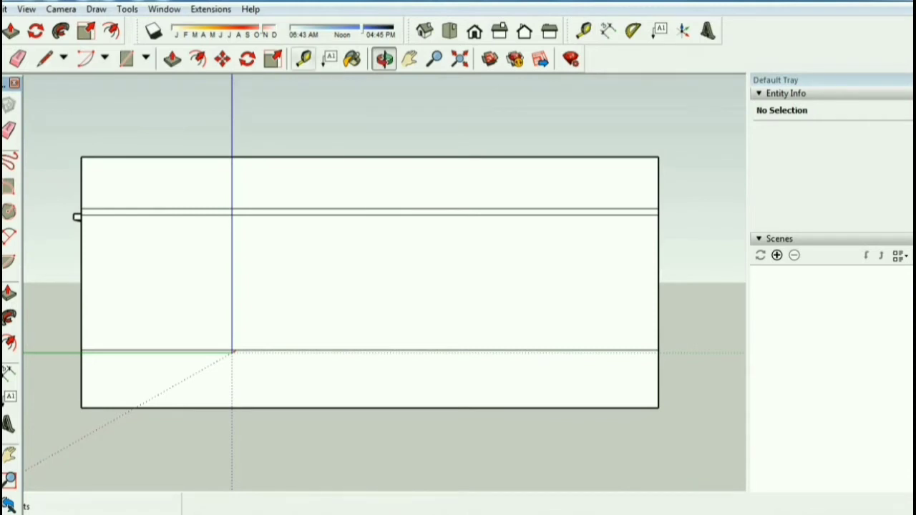
left_click(43, 58)
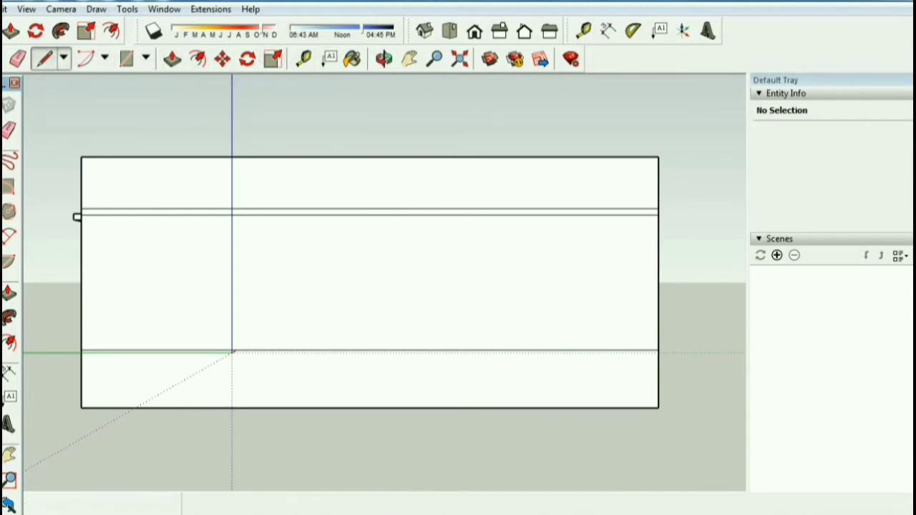
Draw a 3' wide by 4' tall window outline hanging from the band line and select its face
left_click(115, 217)
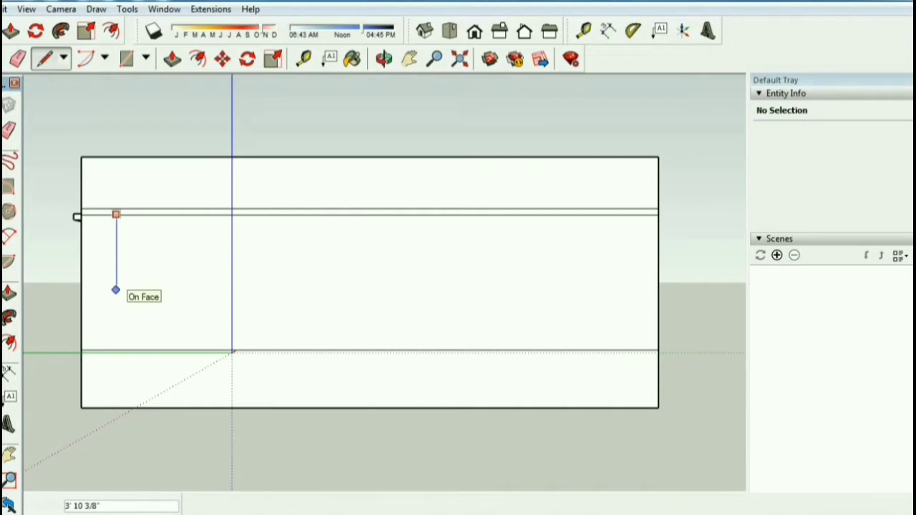
type("4")
key("Return")
type("3")
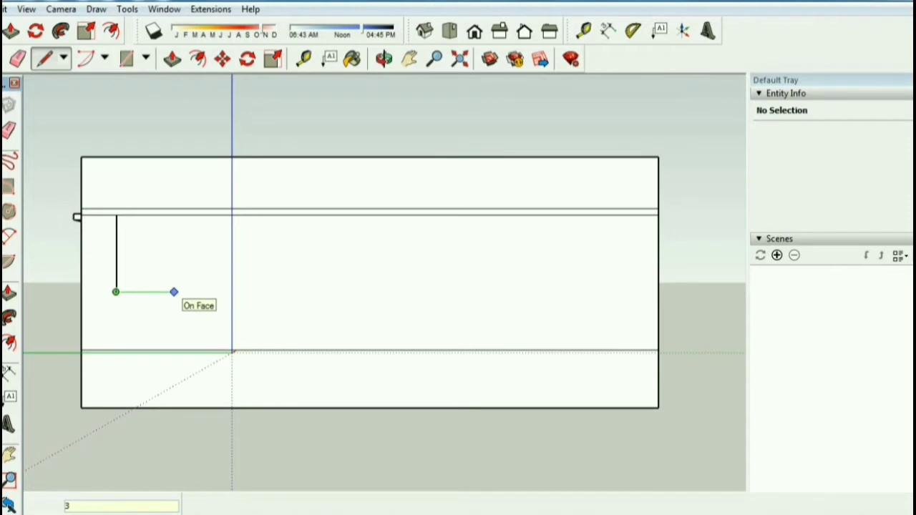
key("Return")
type("4")
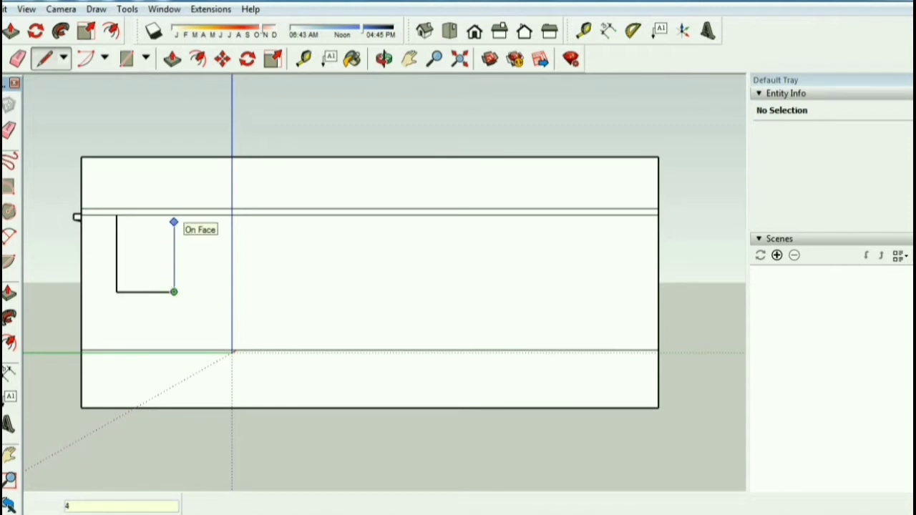
key("Return")
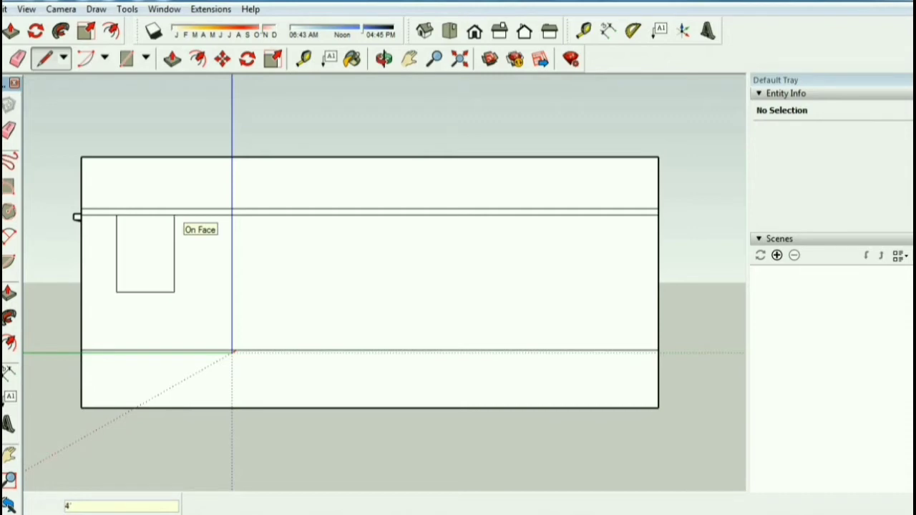
key("space")
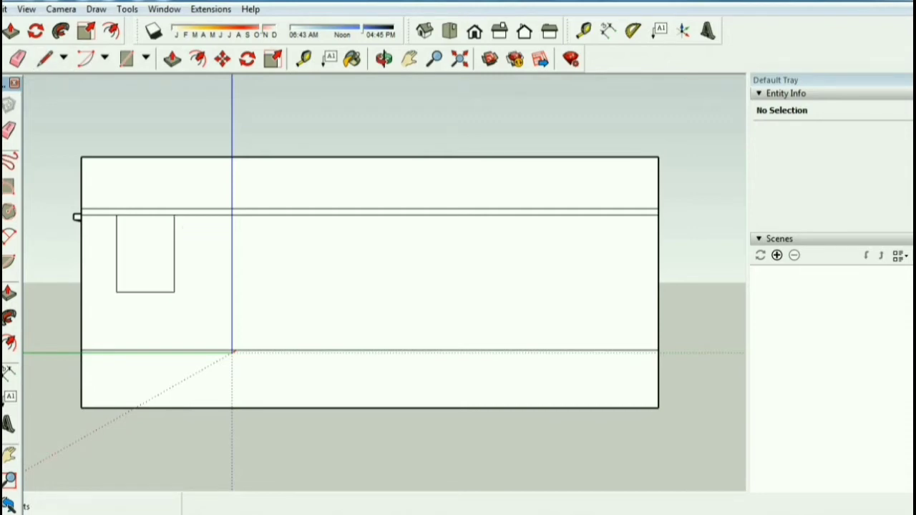
left_click(145, 254)
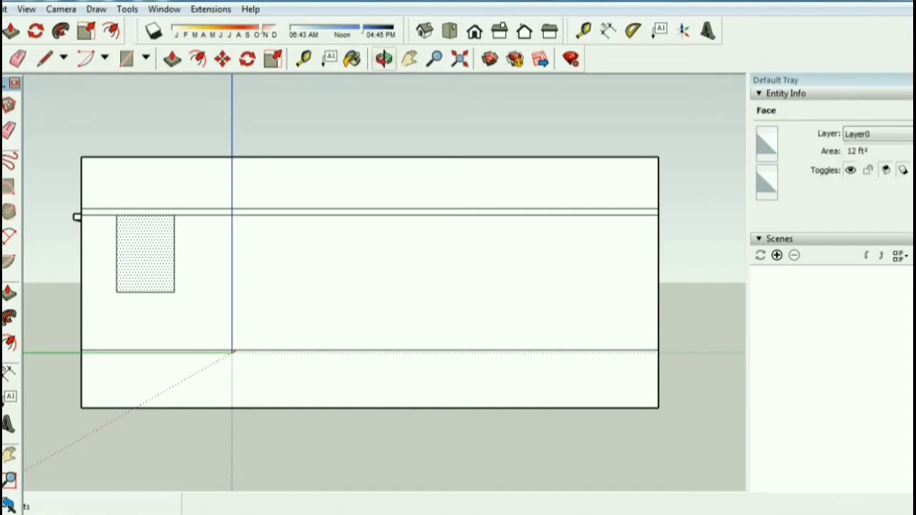
left_click(384, 58)
mouse_move(386, 286)
left_mouse_down()
mouse_move(458, 236)
mouse_move(500, 236)
left_mouse_up()
Push the window face -9 inches into the wall with Push/Pull
key("p")
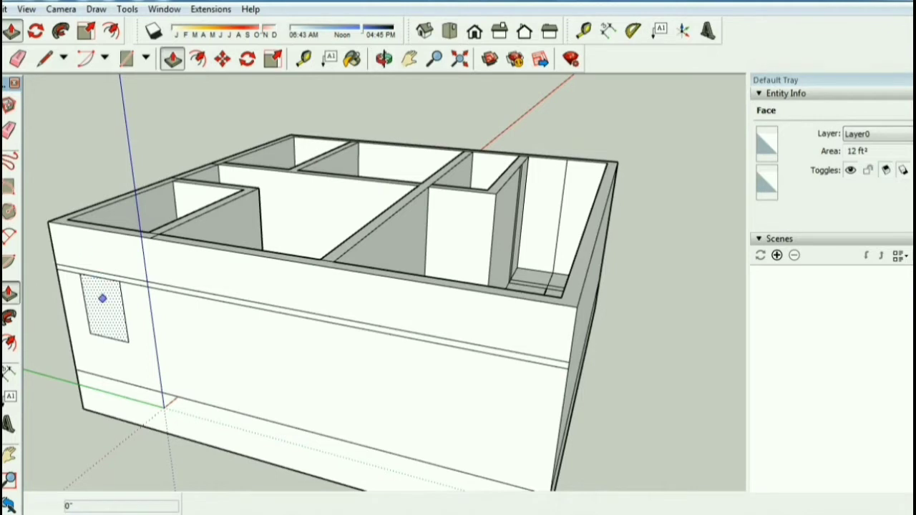
left_click(102, 297)
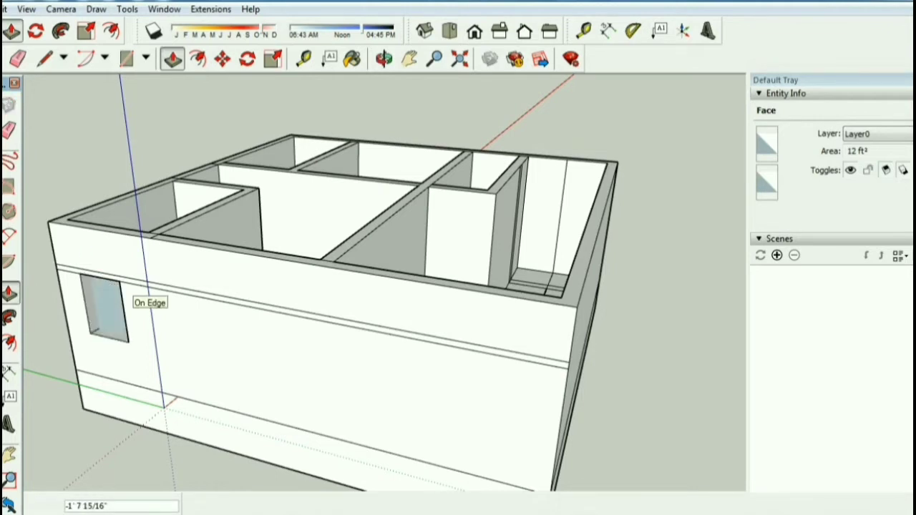
type("-")
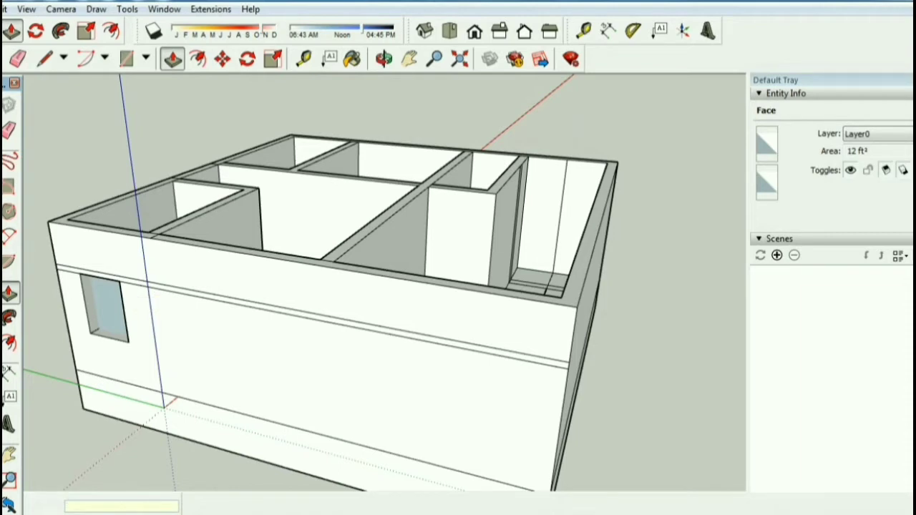
type("9")
key("Return")
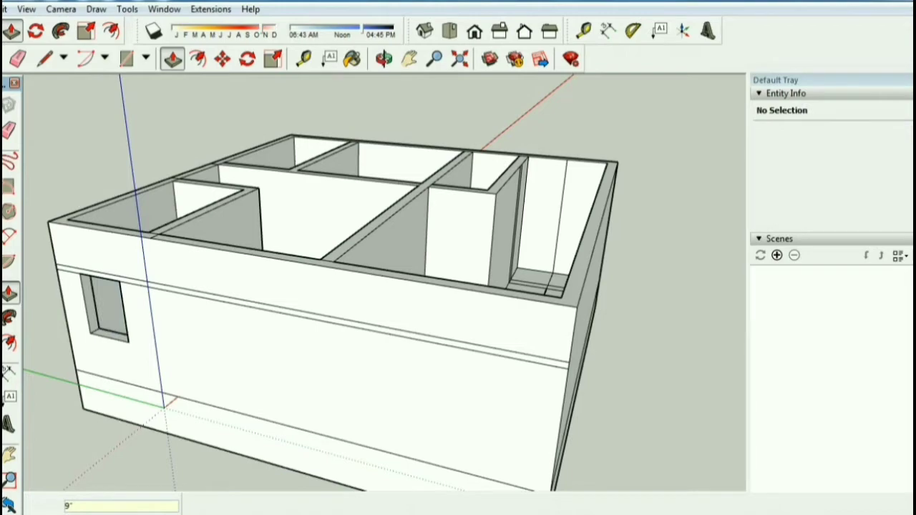
Orbit to check the recess, then return to the flat elevation view and zoom in
left_click(384, 58)
mouse_move(236, 279)
left_mouse_down()
mouse_move(69, 270)
mouse_move(272, 300)
mouse_move(544, 286)
mouse_move(569, 252)
left_mouse_up()
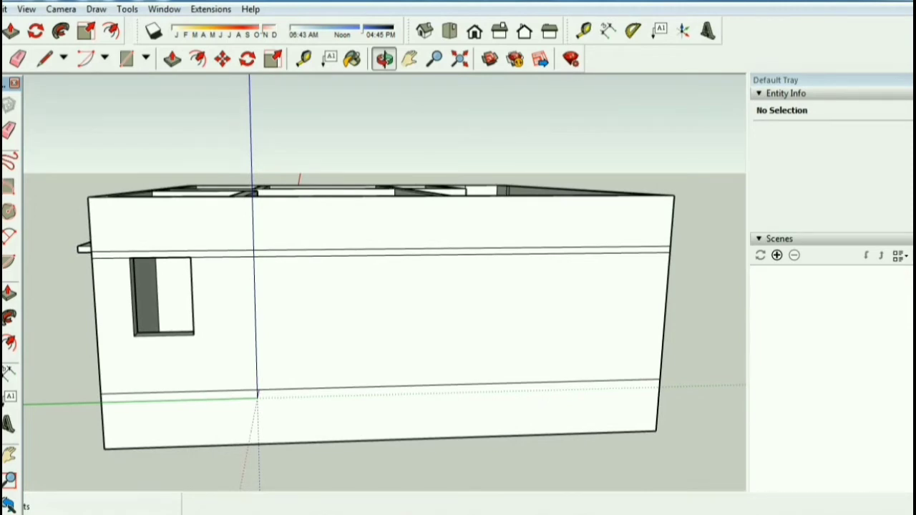
left_click(549, 30)
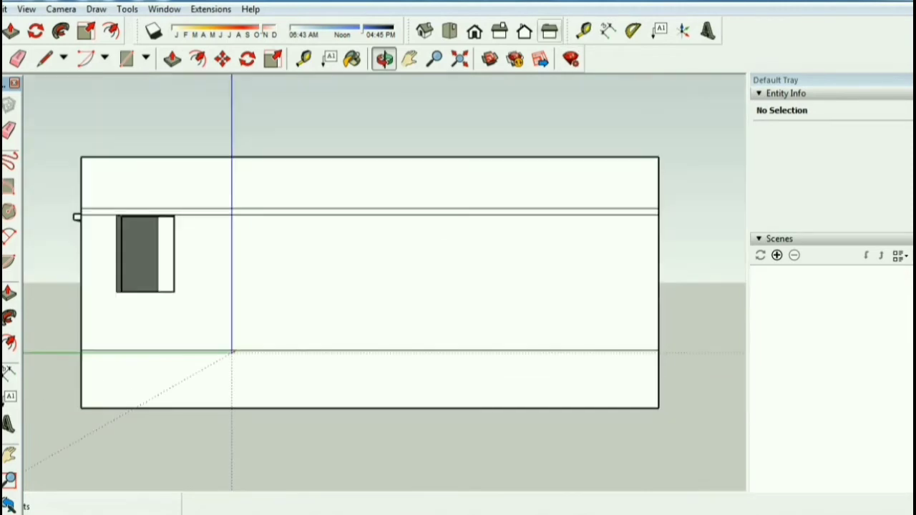
scroll(111, 236, "up", 2)
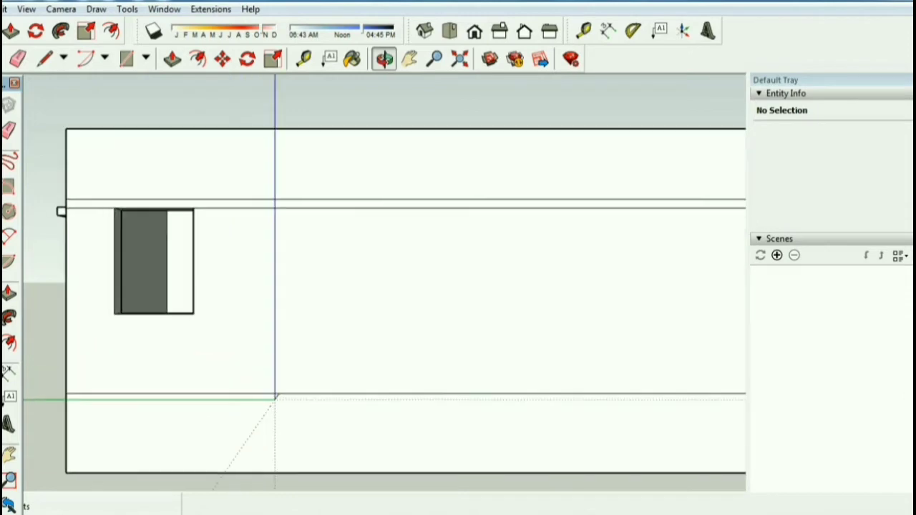
scroll(111, 236, "up", 2)
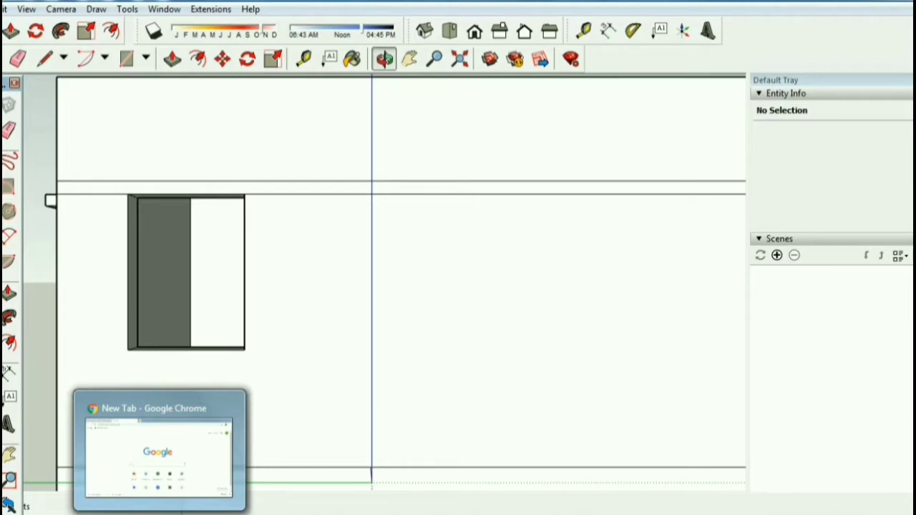
Search Google in Chrome for '3d warehouse sketchup 2018 free download' and open the '2018 - 3D Warehouse' result
left_click(158, 453)
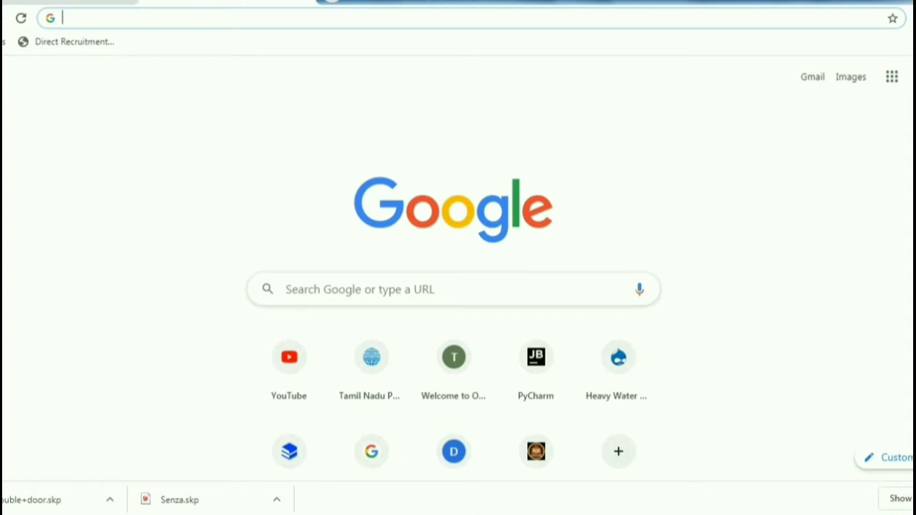
left_click(283, 289)
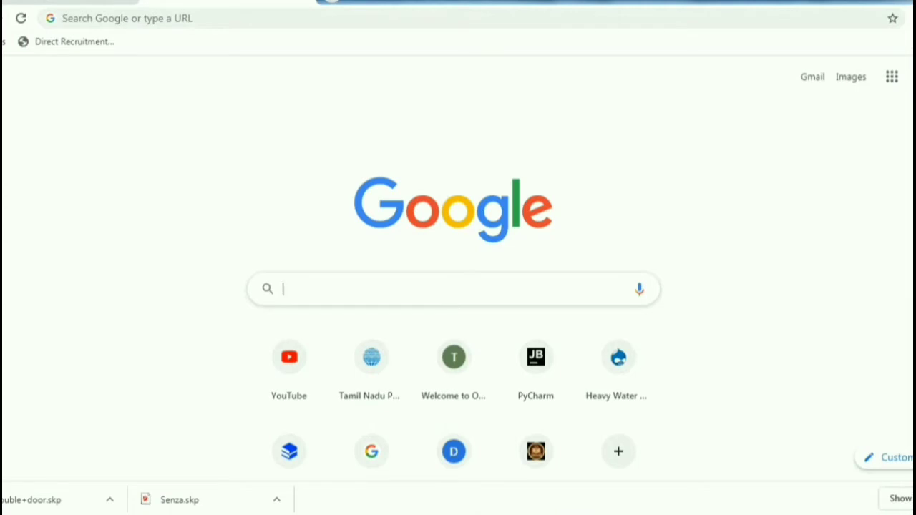
type("3d")
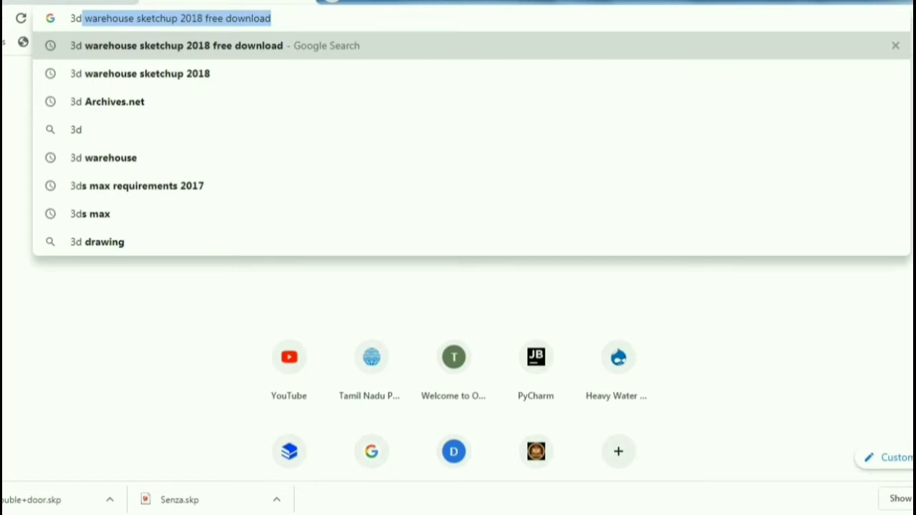
key("Return")
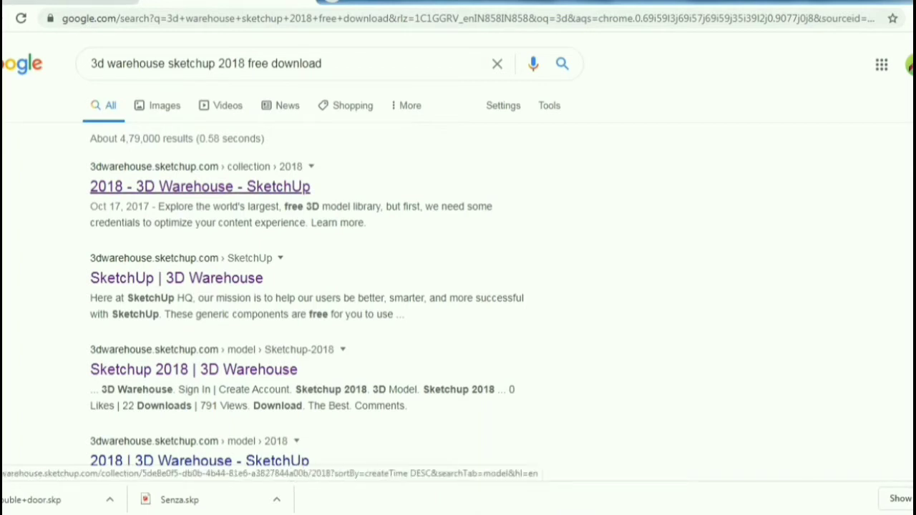
left_click(200, 186)
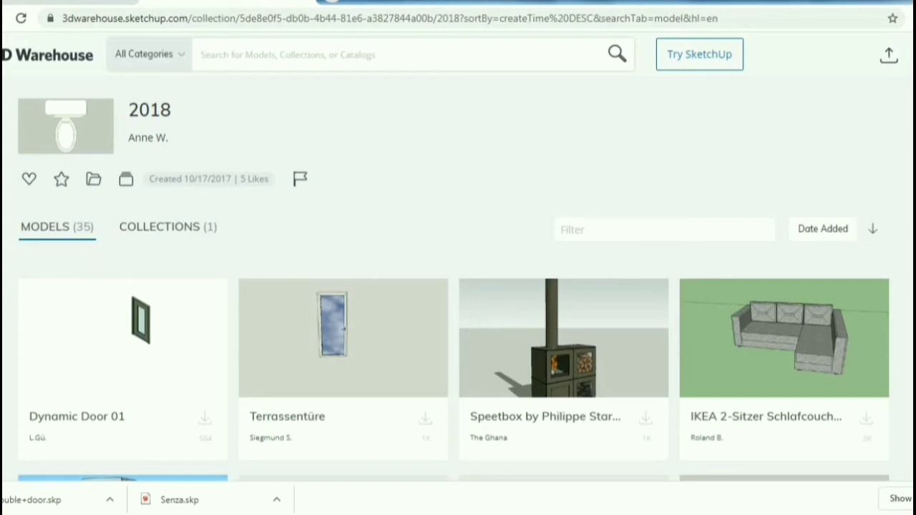
Search 3D Warehouse for 'windows' and scroll through the window models in the results
type("w")
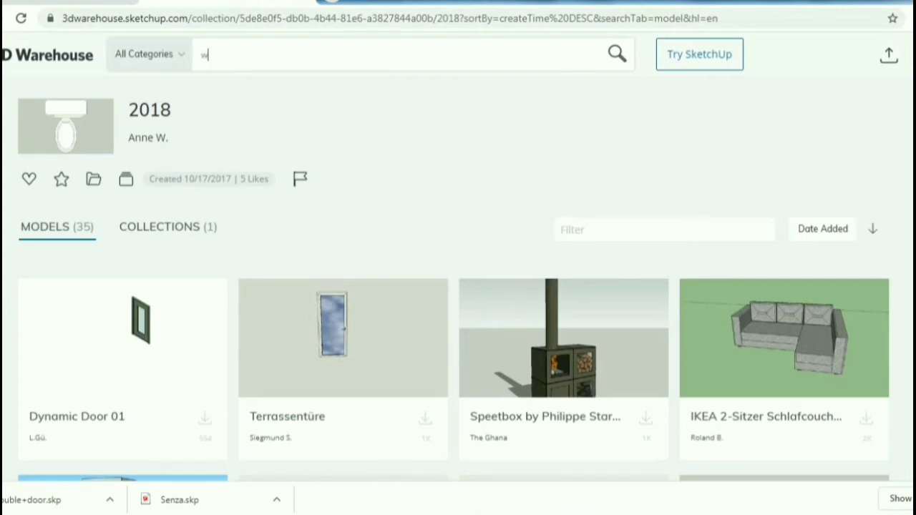
type("ind")
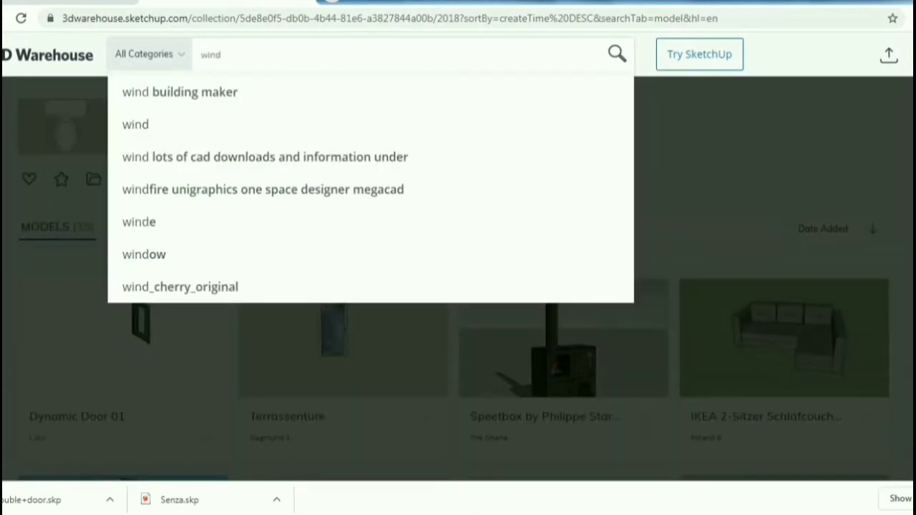
type("ows")
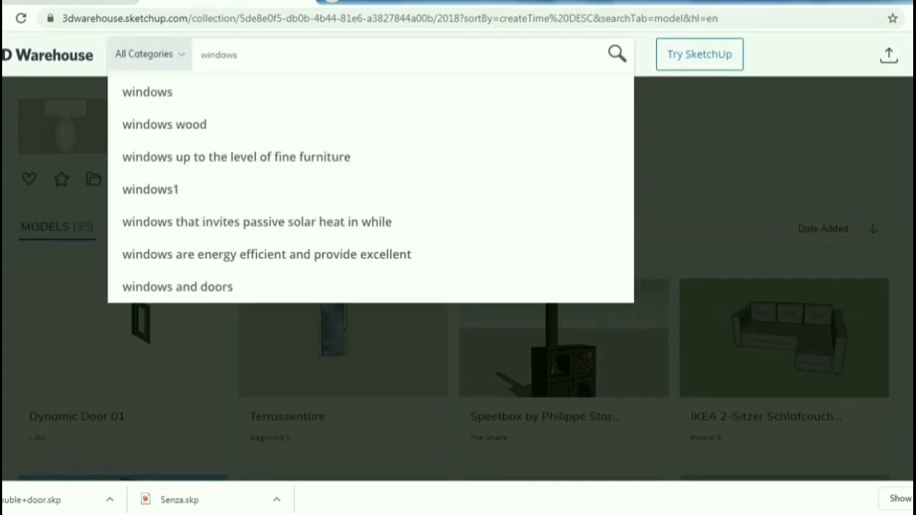
key("Return")
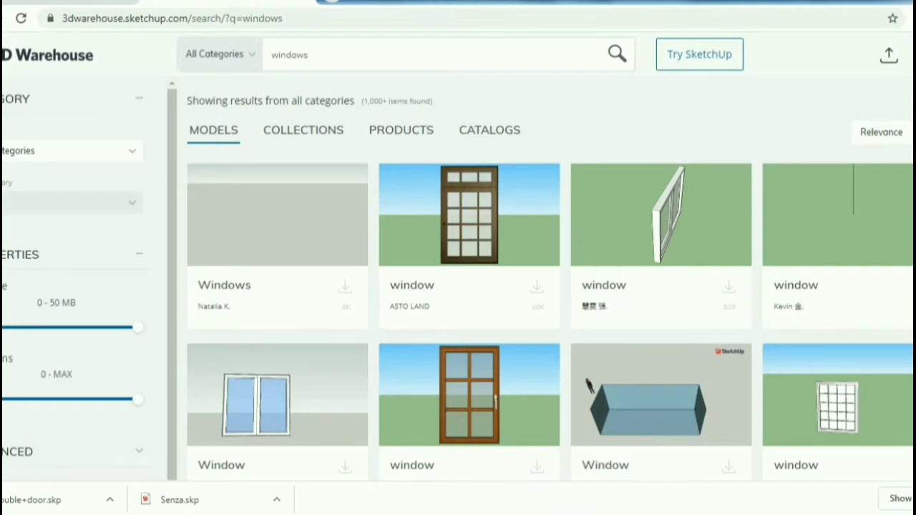
scroll(549, 286, "down", 2)
scroll(549, 286, "down", 3)
scroll(550, 286, "down", 2)
scroll(550, 286, "down", 1)
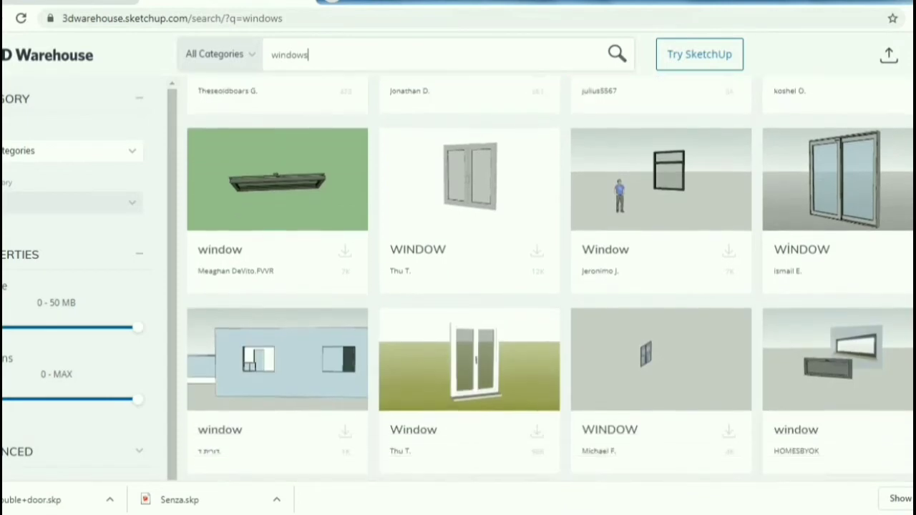
scroll(549, 287, "down", 2)
scroll(549, 286, "down", 2)
scroll(550, 287, "down", 1)
scroll(549, 286, "down", 2)
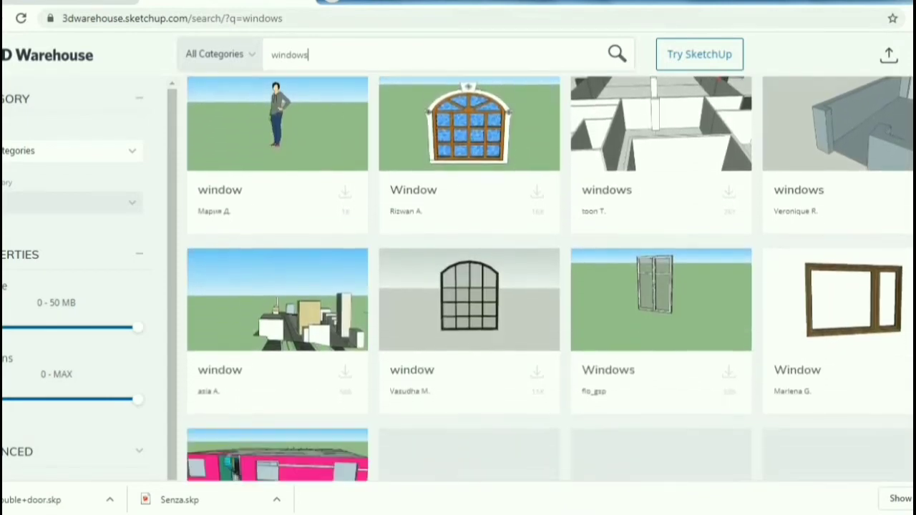
scroll(550, 278, "down", 1)
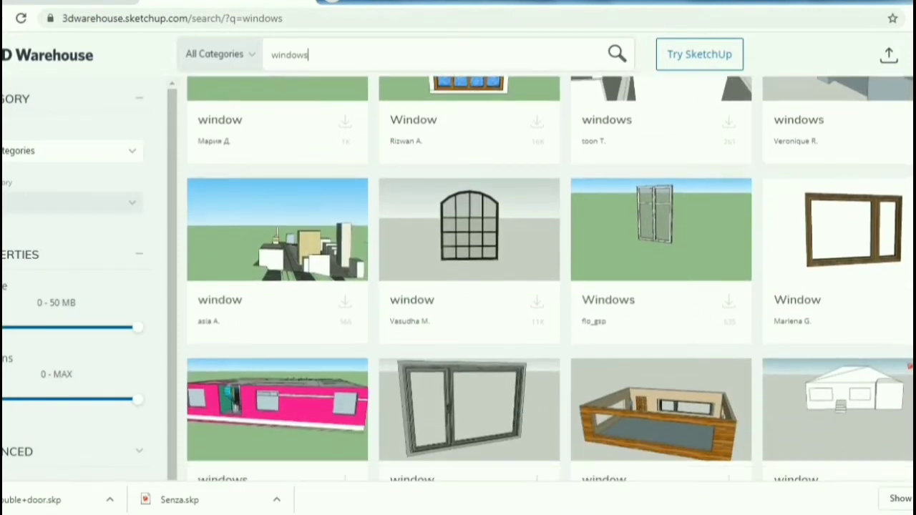
scroll(549, 278, "down", 2)
scroll(550, 279, "up", 2)
scroll(549, 278, "up", 3)
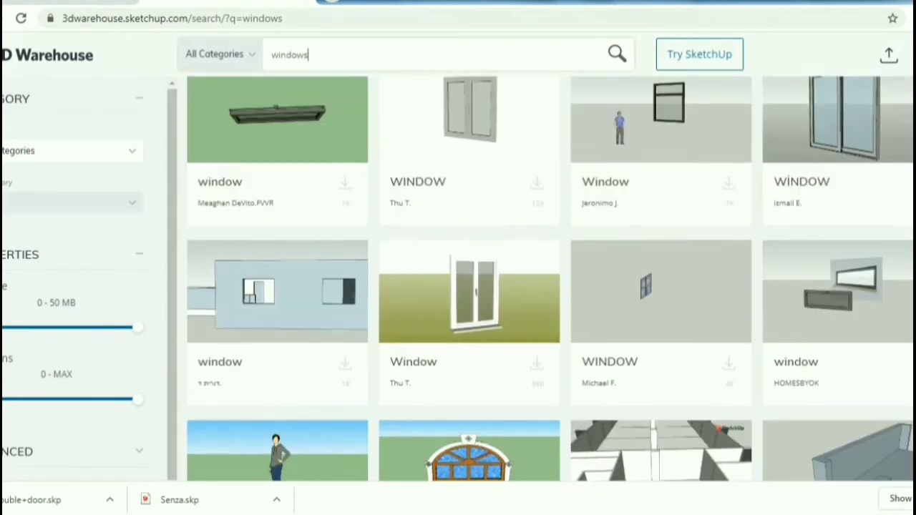
scroll(549, 279, "up", 2)
scroll(550, 279, "up", 1)
scroll(550, 279, "up", 2)
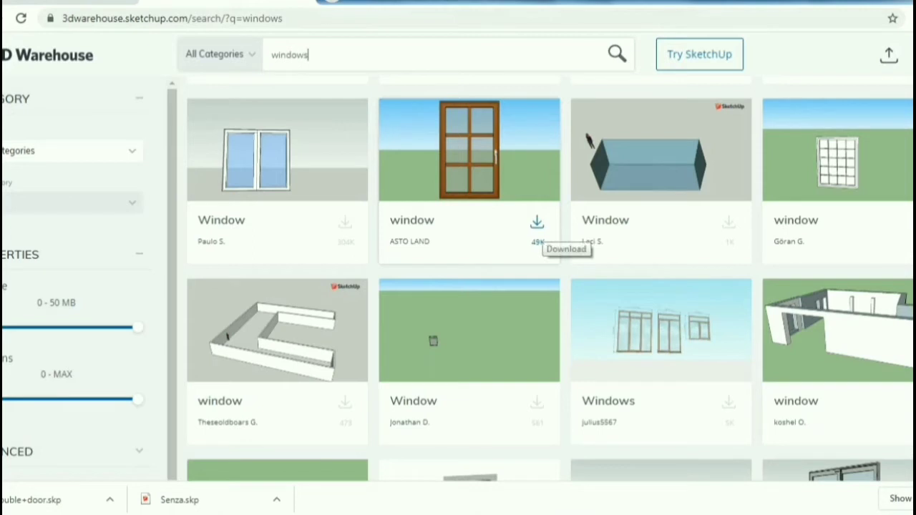
Download the wooden six-pane window as a SketchUp 2018 model and open window.skp from its folder
left_click(537, 222)
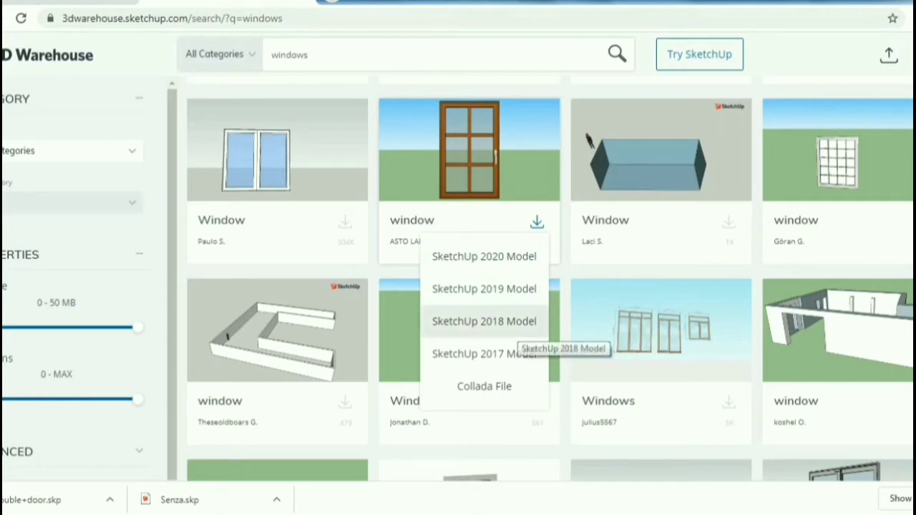
left_click(501, 323)
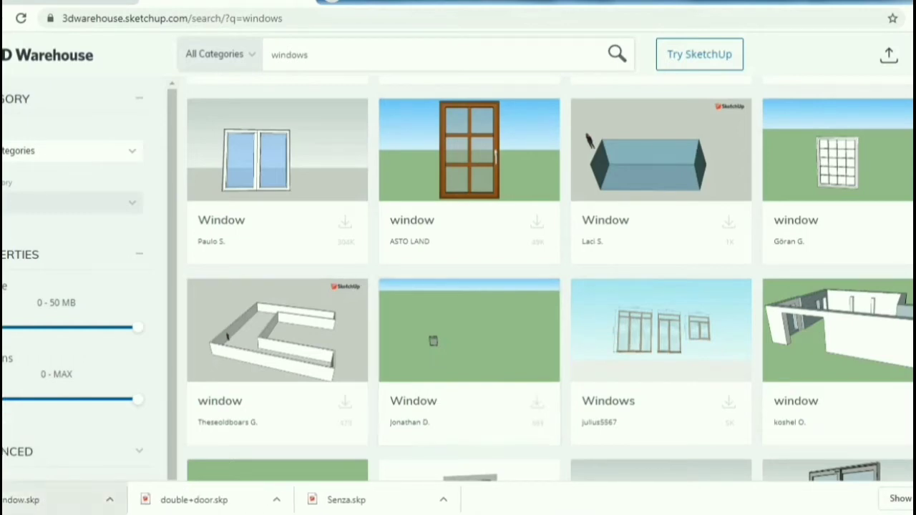
left_click_drag(43, 499, 2, 514)
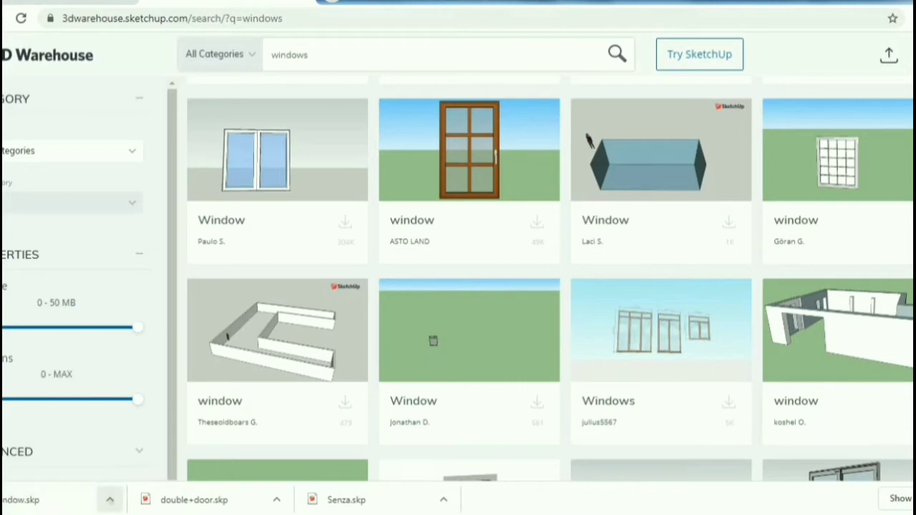
left_click(109, 500)
left_click(146, 448)
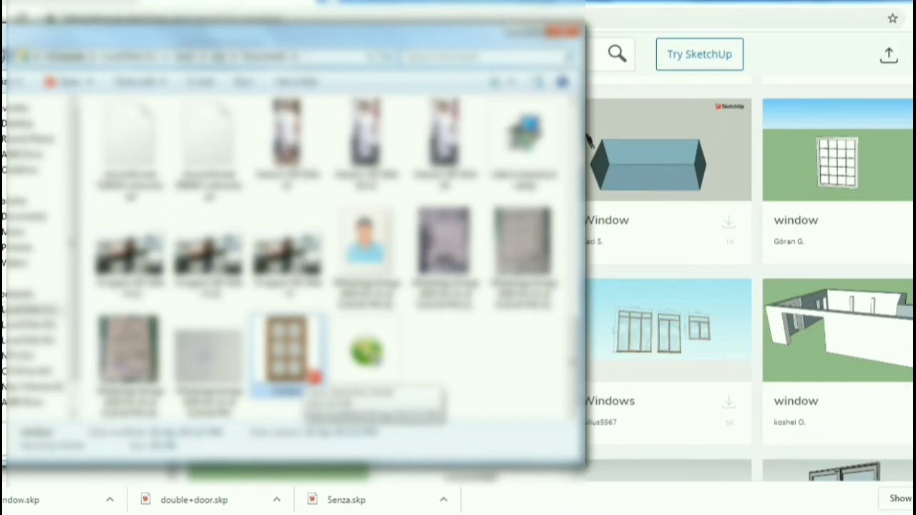
right_click(301, 365)
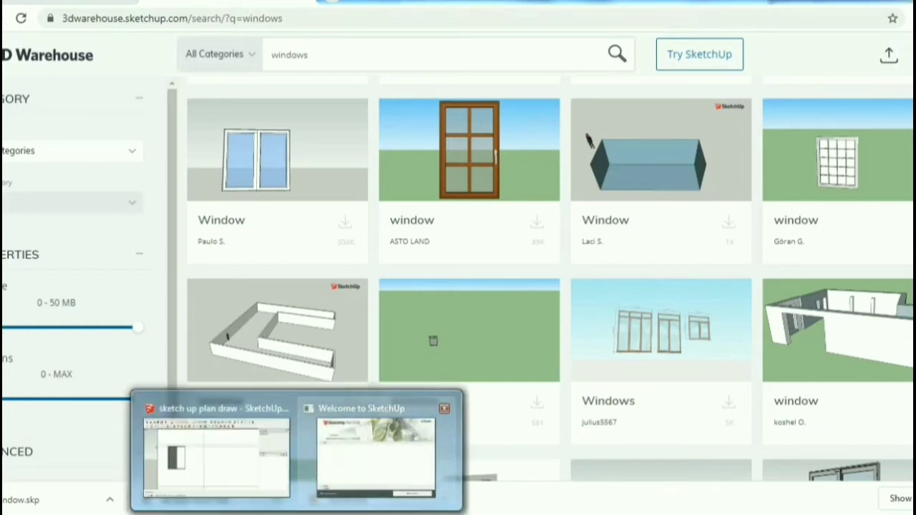
Postpone the SketchUp update notice, zoom out, and select the whole downloaded window model
left_click(399, 454)
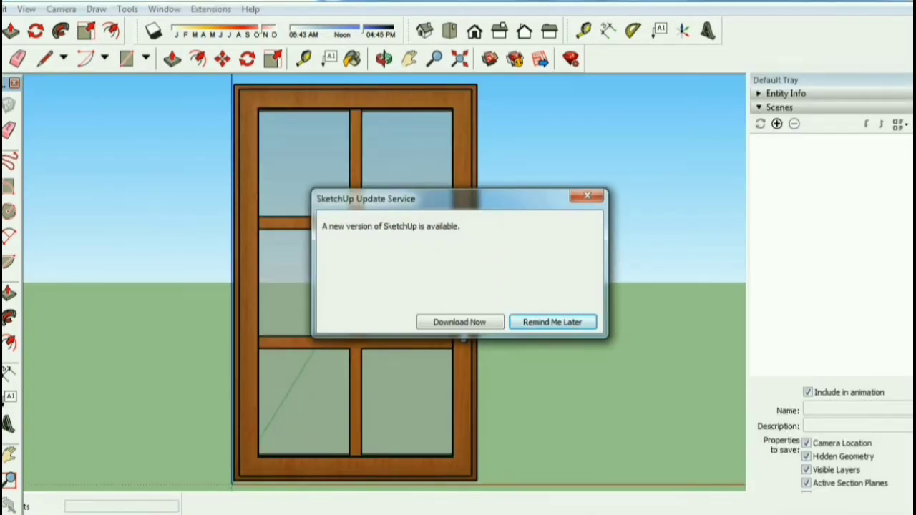
key("Return")
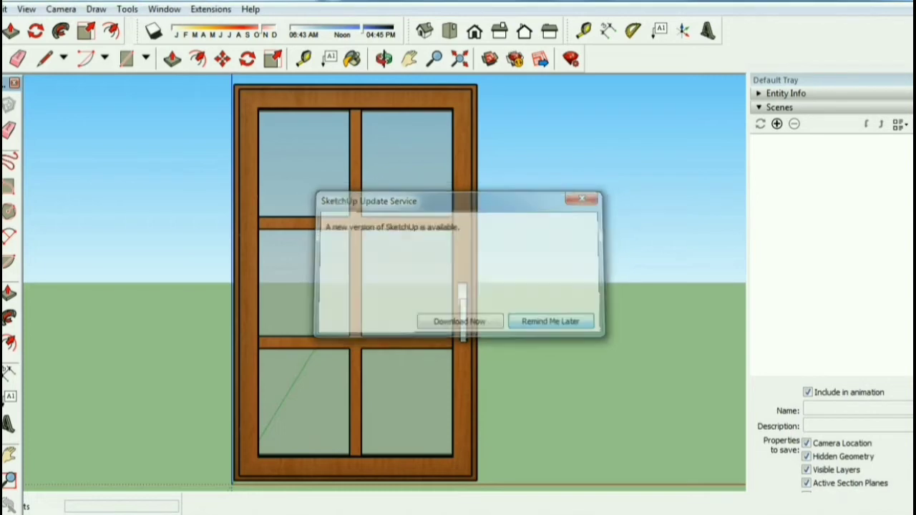
scroll(566, 323, "down", 2)
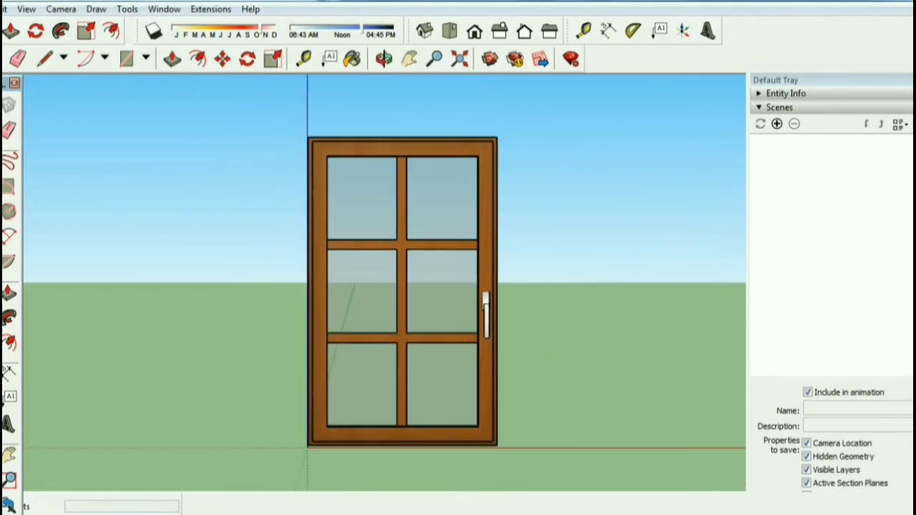
key("ctrl+a")
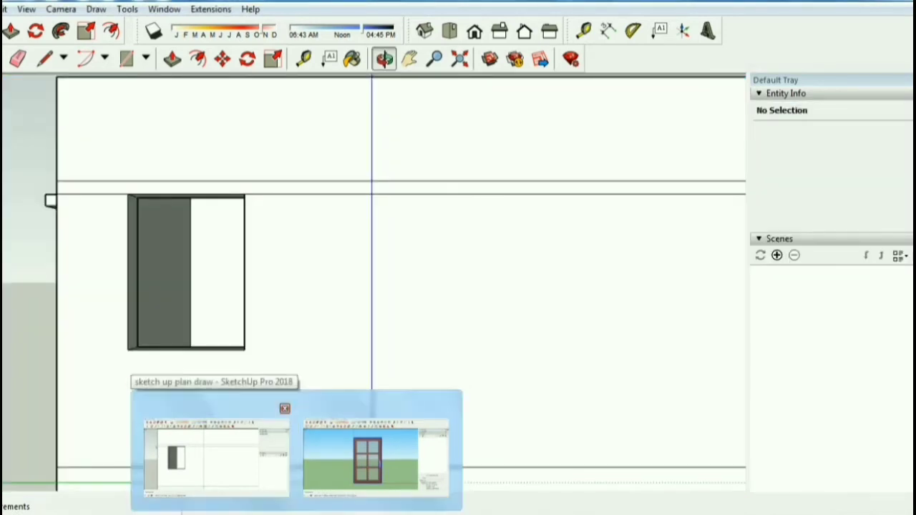
Switch back to the 'sketch up plan draw' house model and paste the wooden window at the opening
left_click(215, 458)
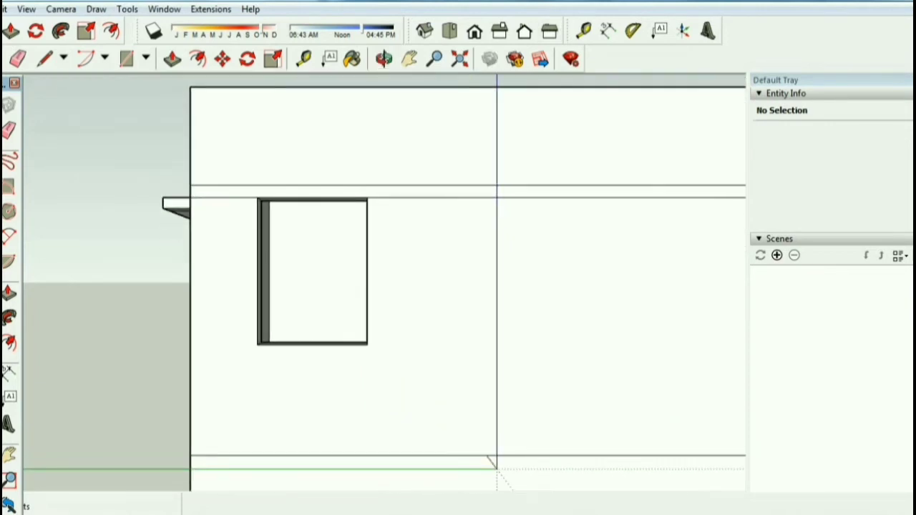
left_click(308, 340)
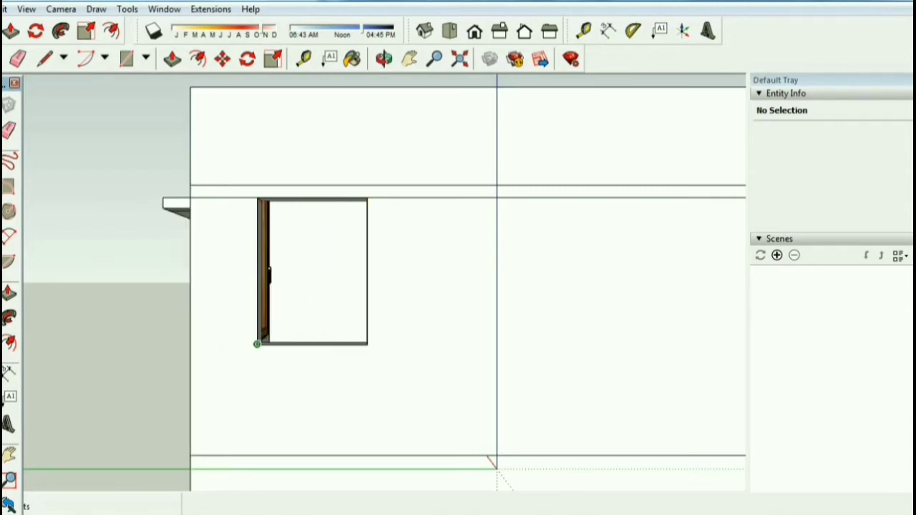
Drag the pasted window out beside the side wall and check it in an isometric view
scroll(456, 349, "down", 3)
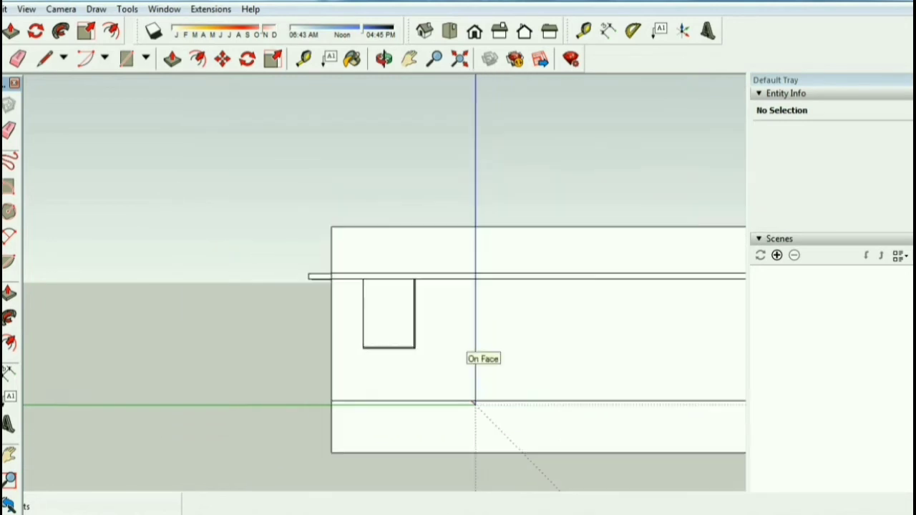
left_click_drag(474, 354, 253, 317)
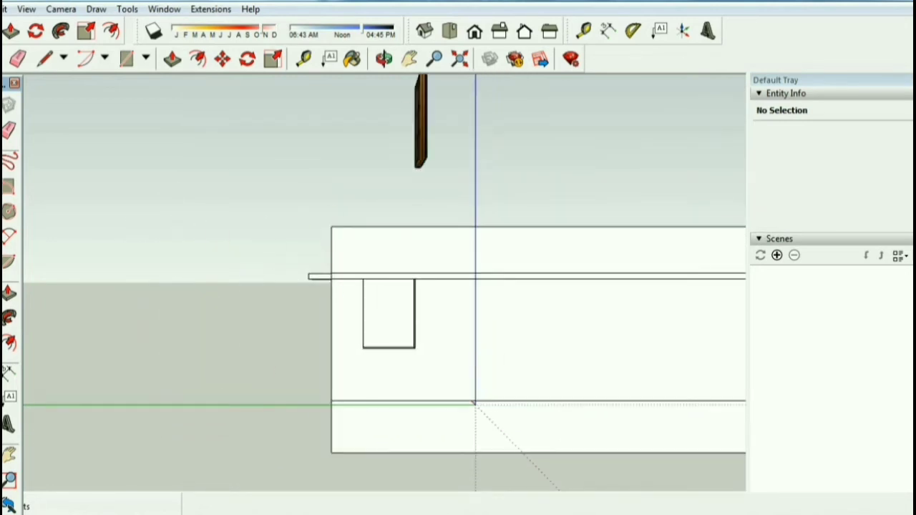
left_click(425, 30)
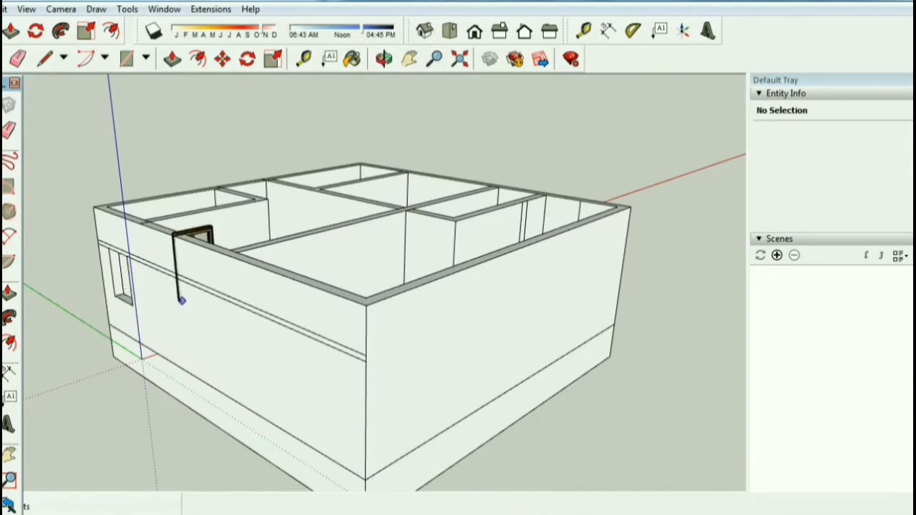
scroll(466, 294, "down", 2)
scroll(465, 294, "down", 2)
scroll(277, 319, "up", 2)
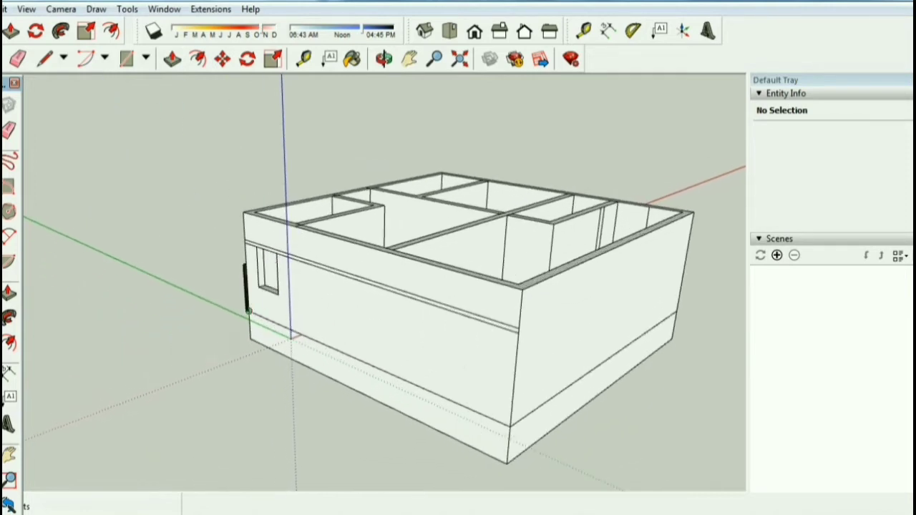
scroll(263, 297, "up", 2)
scroll(287, 261, "up", 2)
Go from Top view to the Left side elevation of the house
left_click(549, 30)
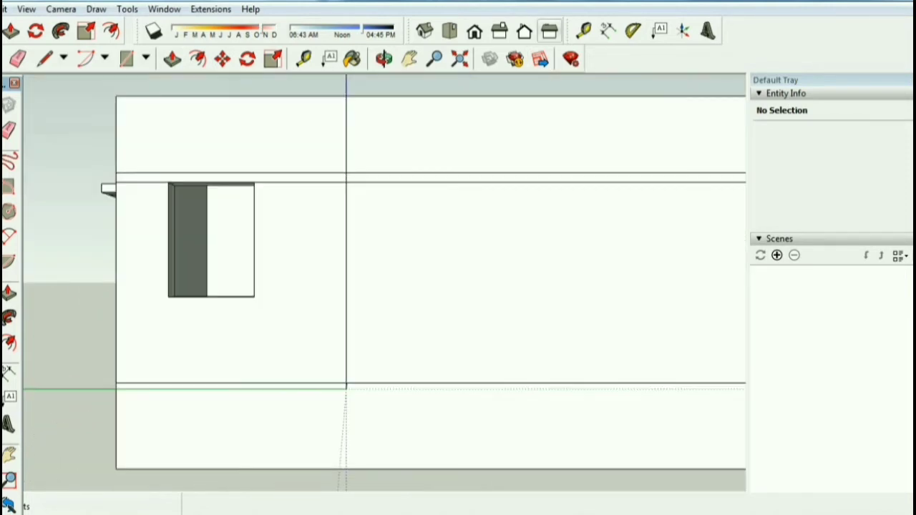
scroll(448, 296, "down", 2)
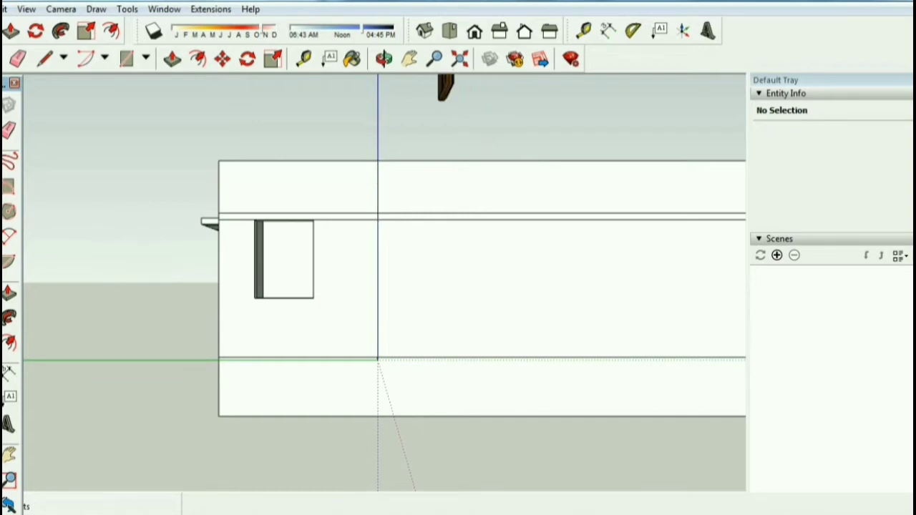
left_click(449, 31)
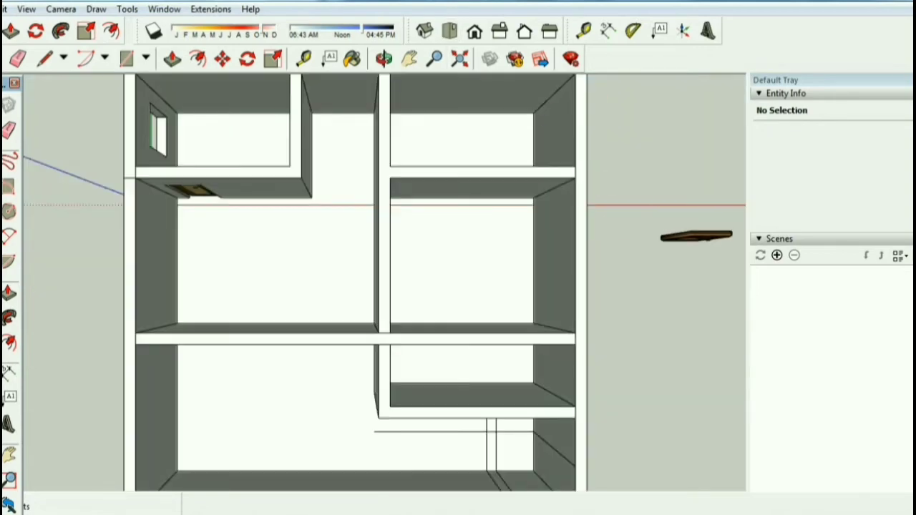
left_click(549, 30)
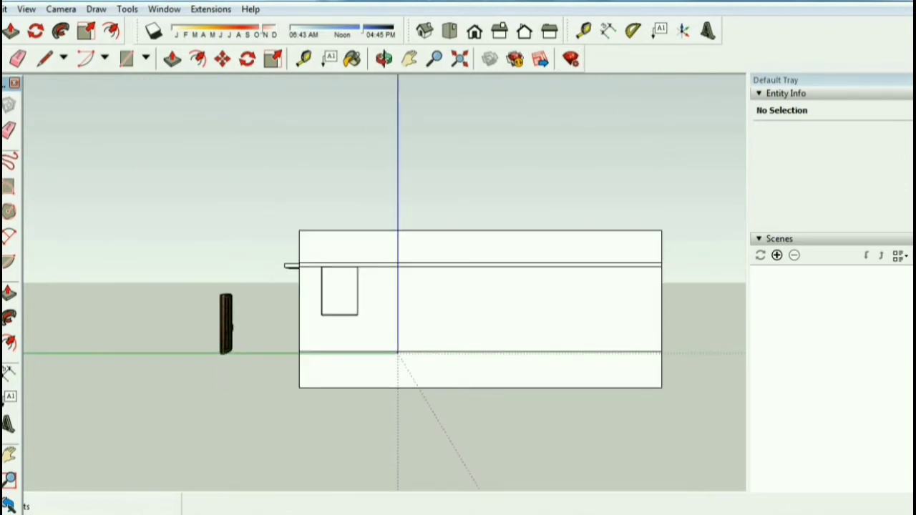
Place the window beside the house and orbit low and close to it
left_click(227, 350)
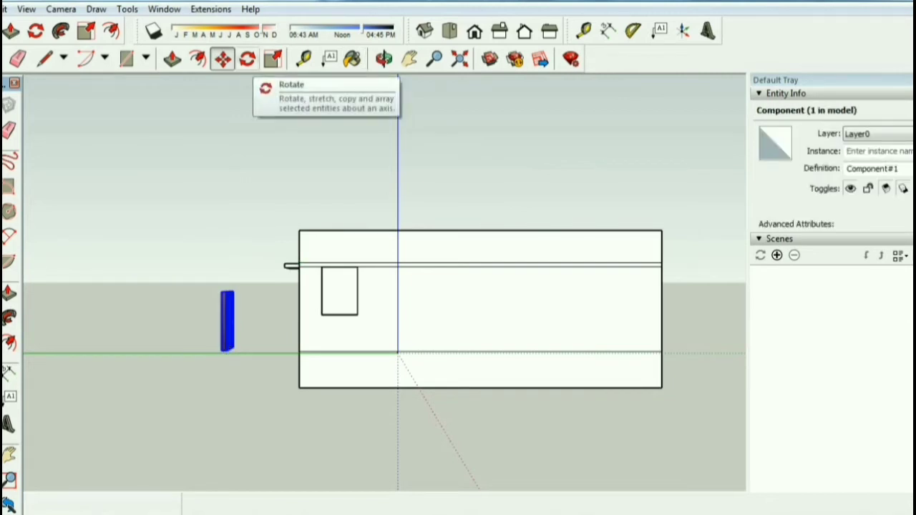
left_click(247, 59)
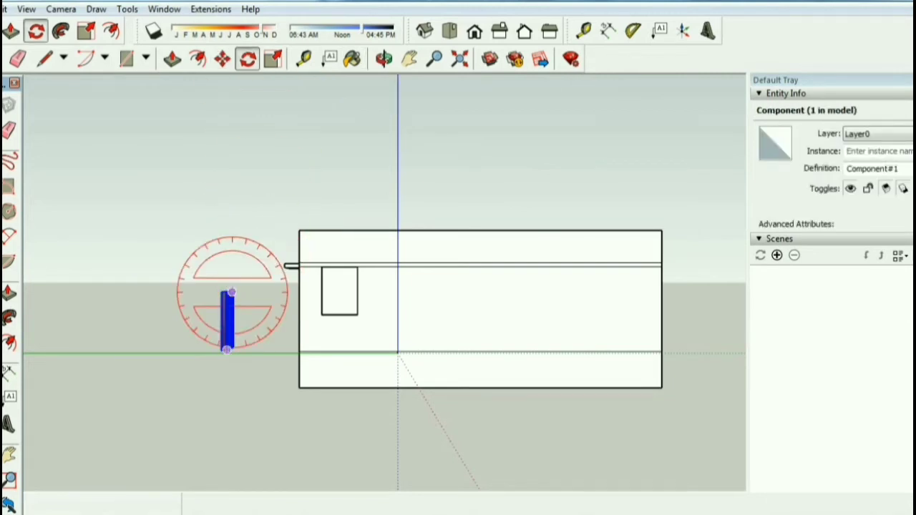
scroll(226, 294, "up", 2)
scroll(224, 291, "up", 2)
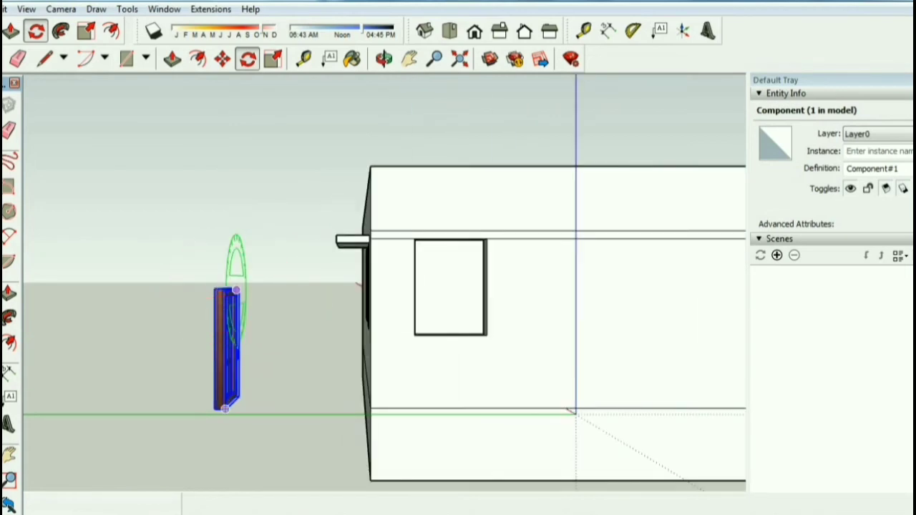
left_click(424, 30)
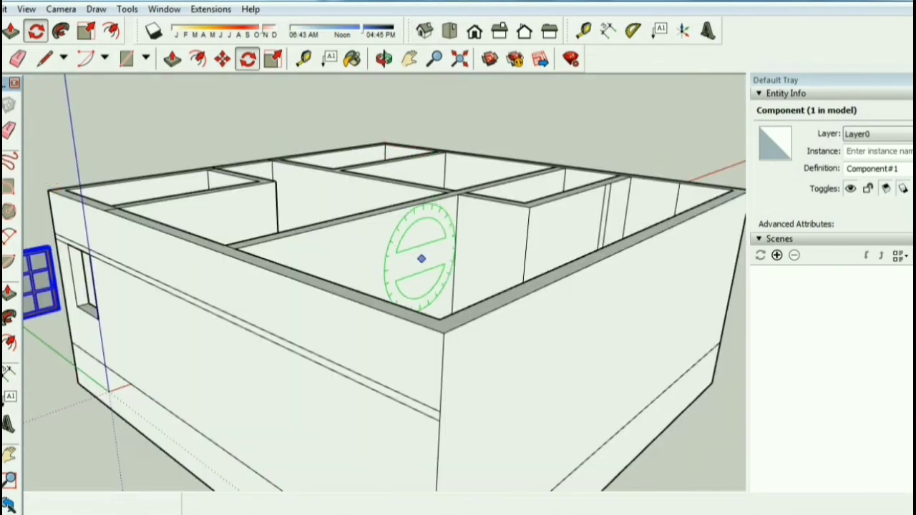
scroll(430, 262, "down", 2)
left_click(383, 58)
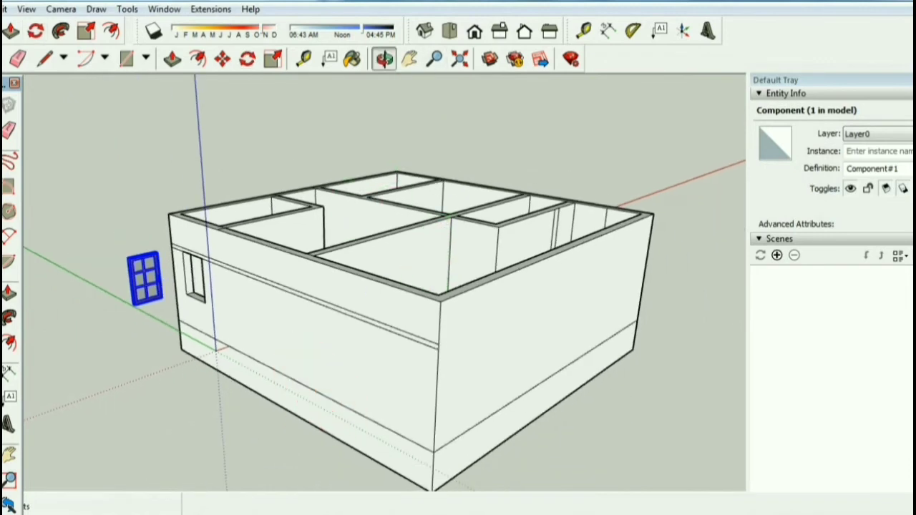
mouse_move(429, 286)
left_mouse_down()
mouse_move(487, 286)
mouse_move(343, 276)
left_mouse_up()
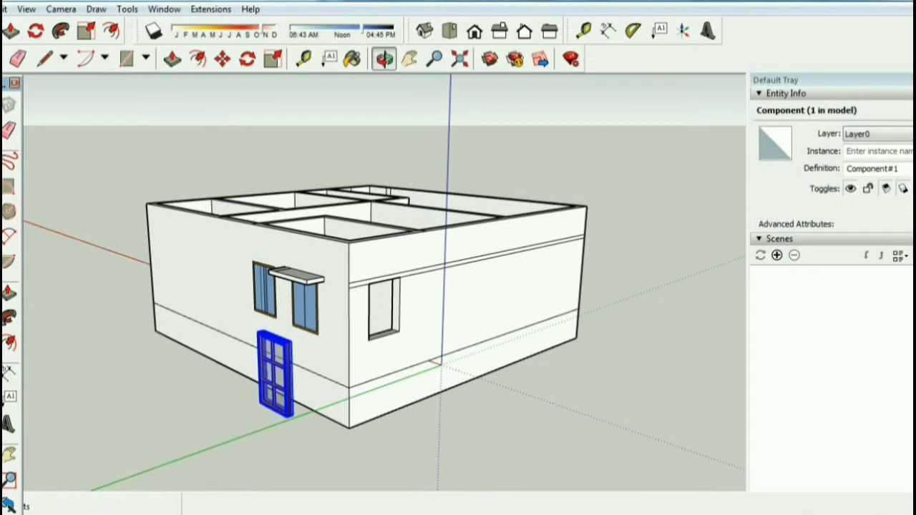
left_click_drag(286, 286, 286, 264)
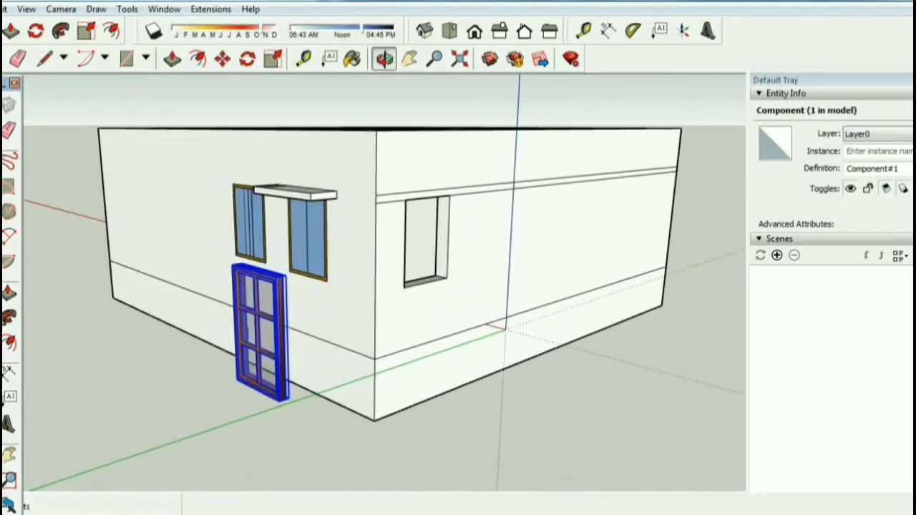
Rotate the window about 83.2° around its top corner, then return to the side elevation
left_click(246, 58)
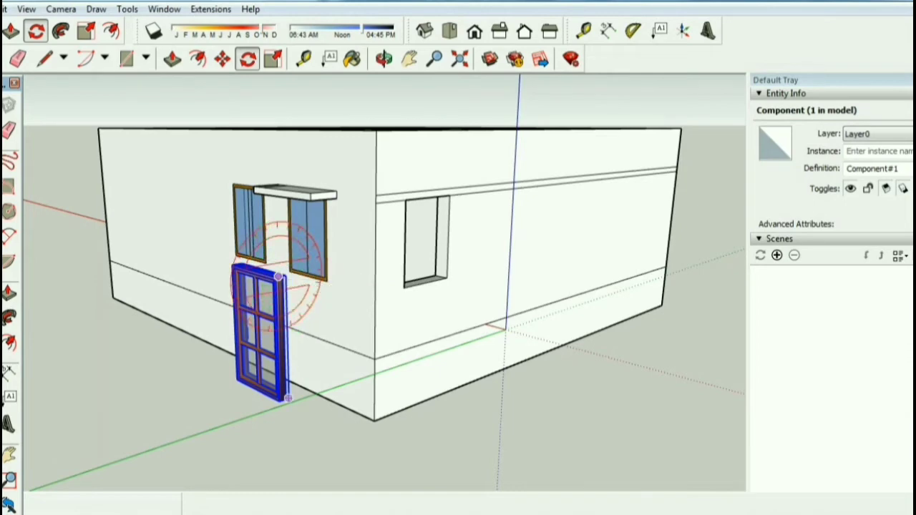
scroll(278, 277, "up", 2)
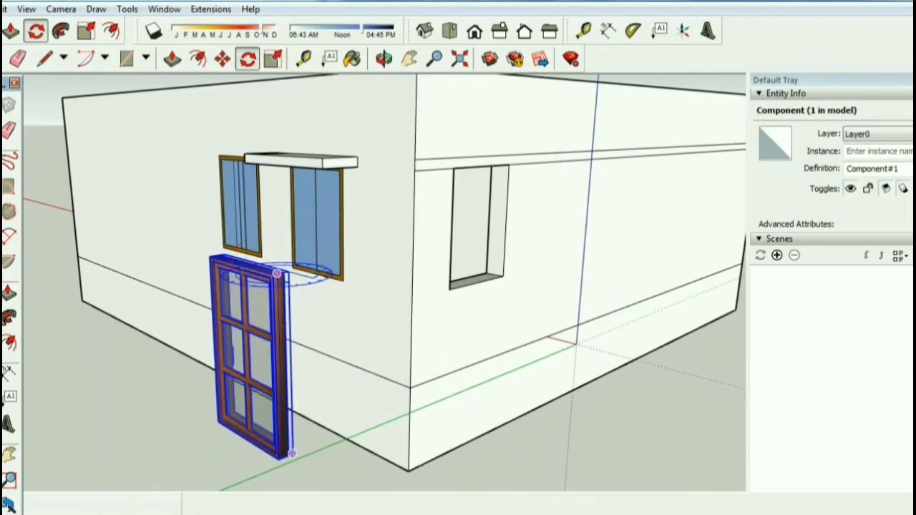
left_click(276, 274)
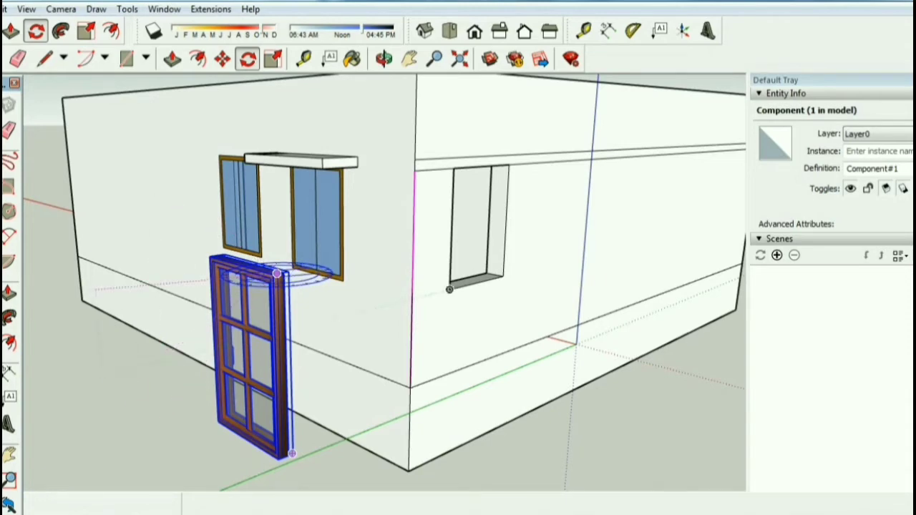
left_click(292, 453)
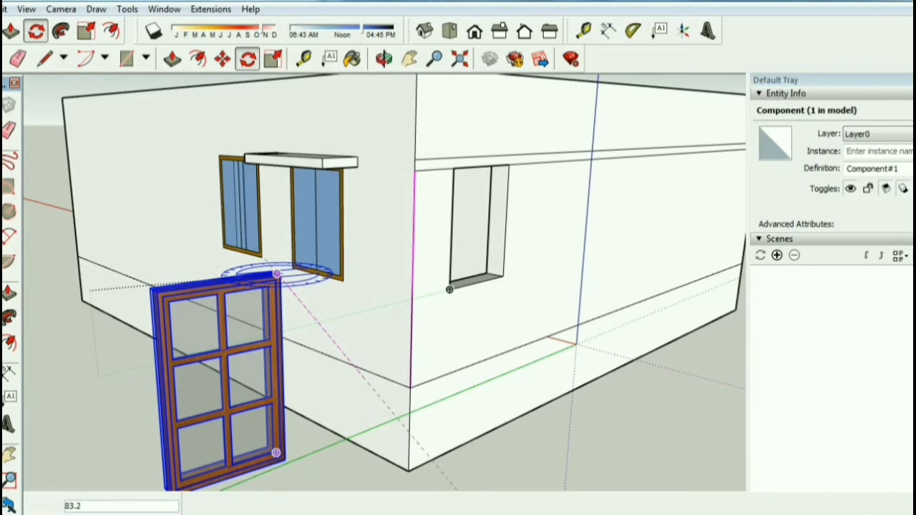
left_click(375, 376)
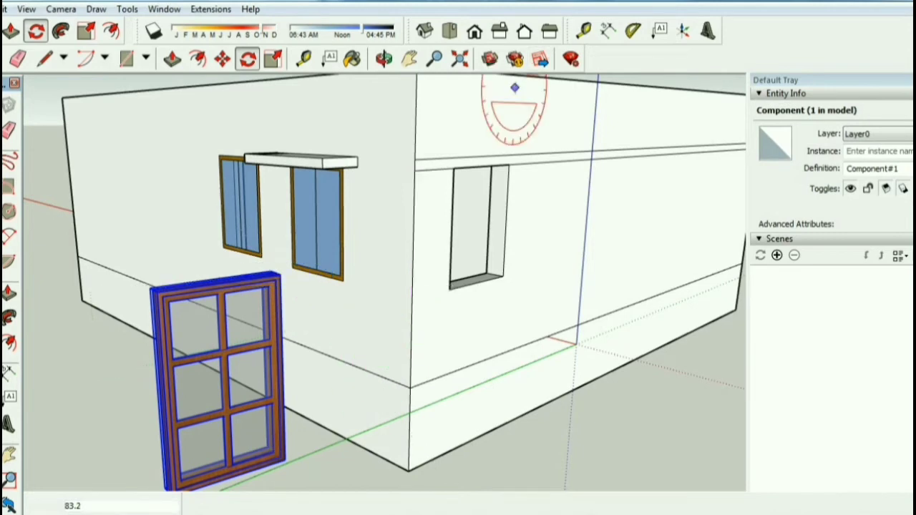
left_click(550, 30)
Box-select the rotated window and snap a Ctrl-Move copy into the side-wall opening
scroll(445, 257, "down", 3)
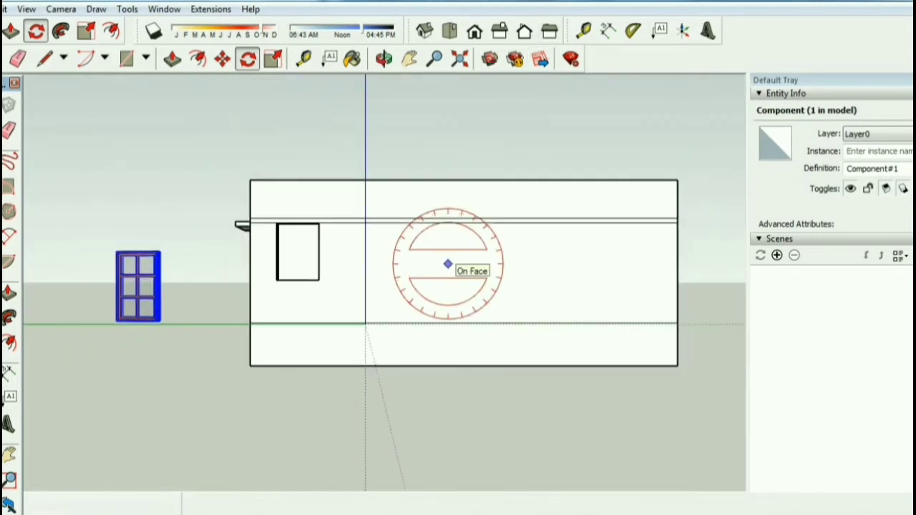
key("space")
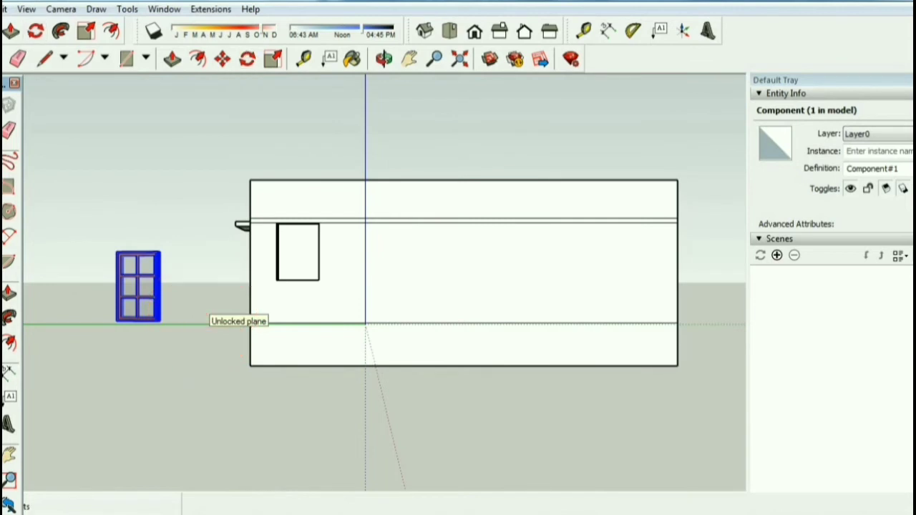
scroll(125, 346, "up", 2)
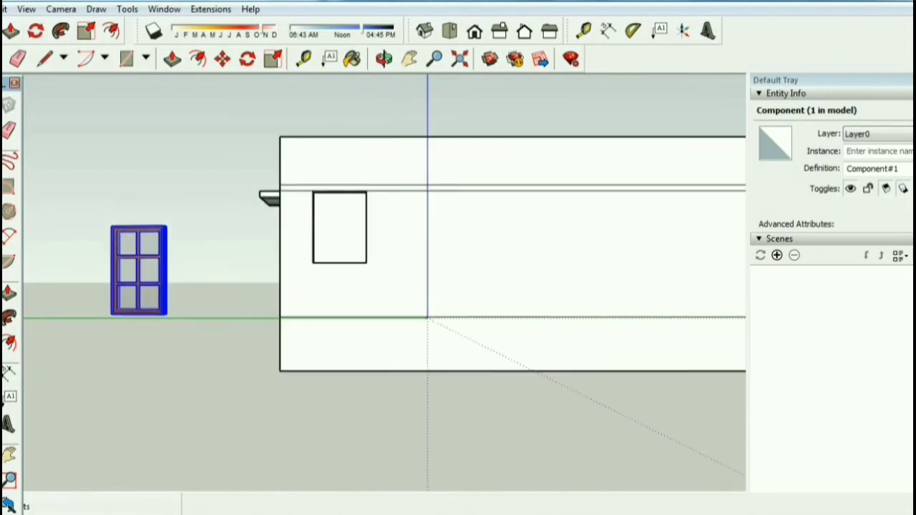
left_click_drag(98, 186, 198, 330)
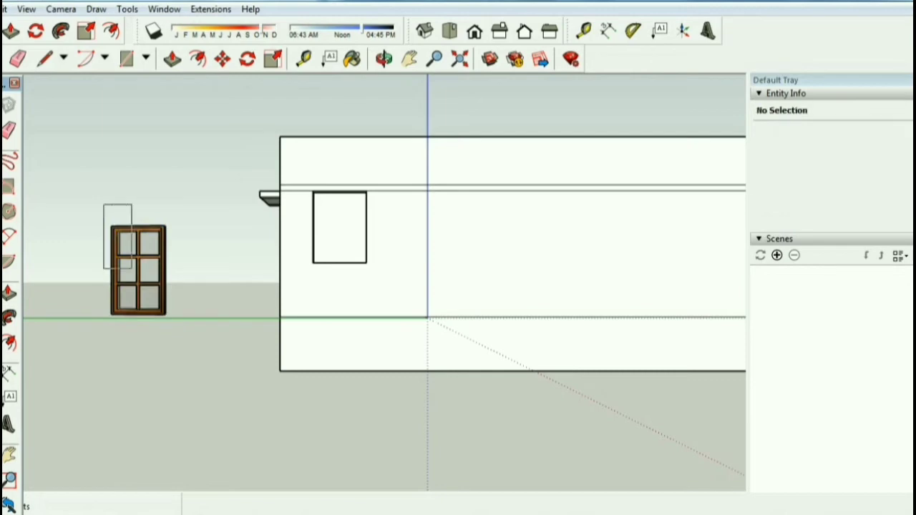
left_click_drag(102, 205, 188, 341)
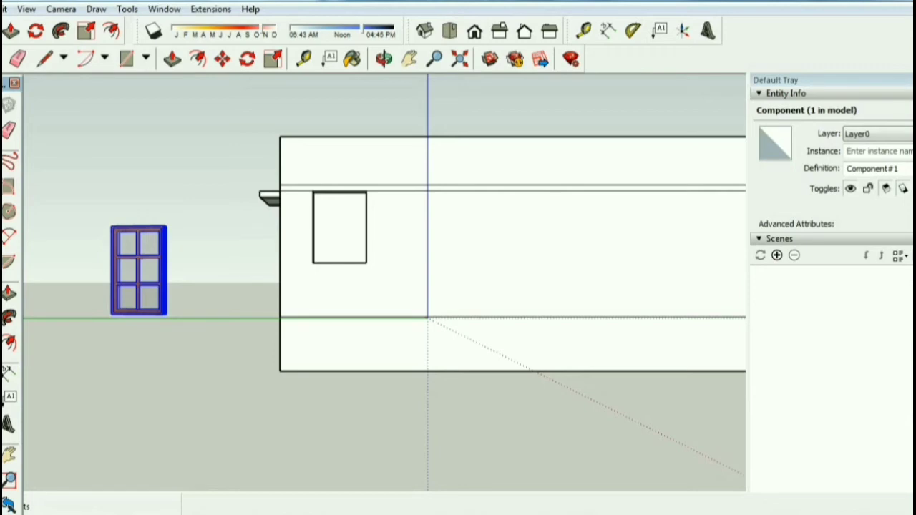
left_click(166, 314, "ctrl")
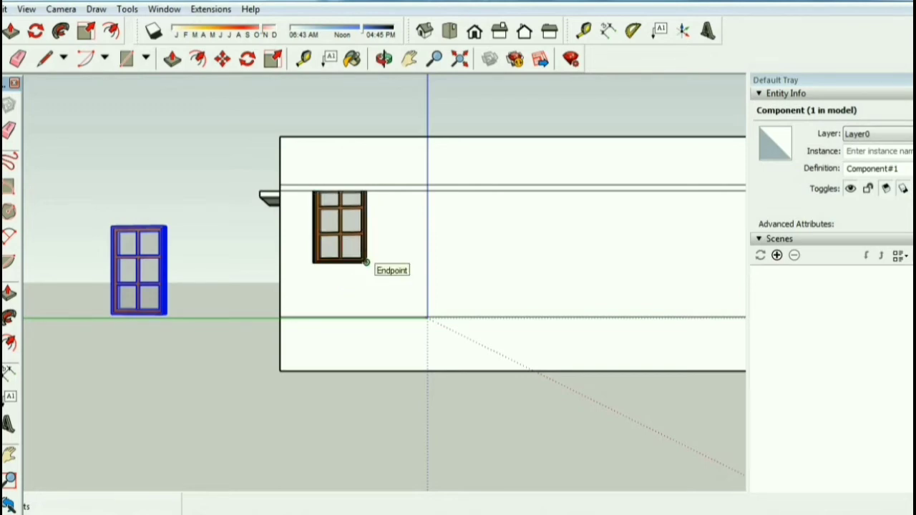
left_click(366, 262)
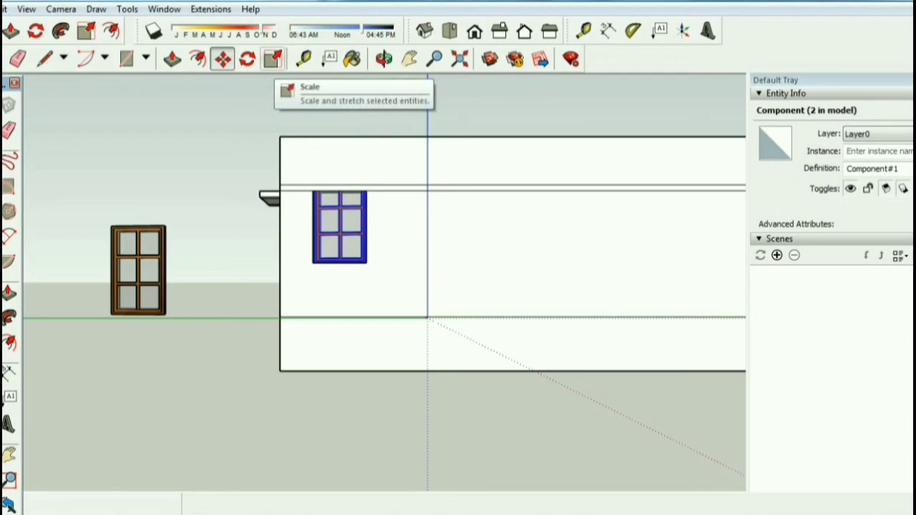
Scale the window copy by its top grip to fill the opening, then orbit to a high oblique view
left_click(272, 58)
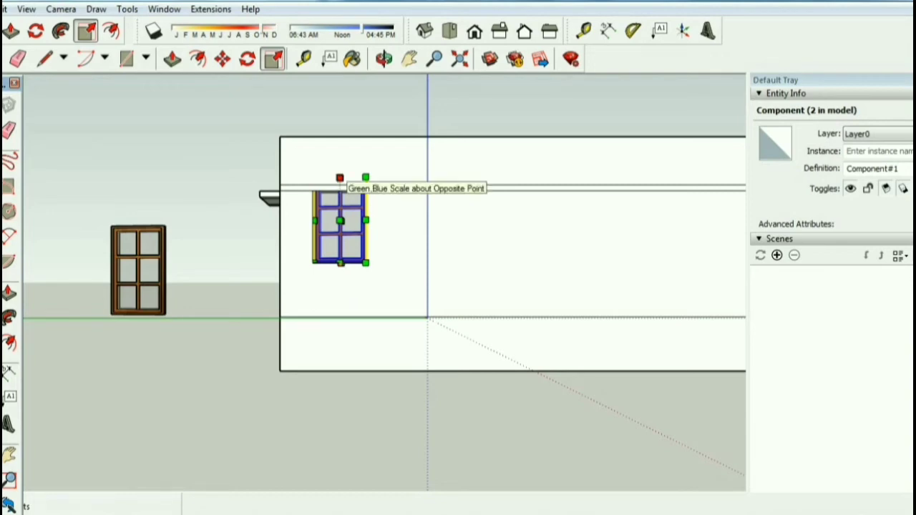
left_click_drag(340, 178, 339, 190)
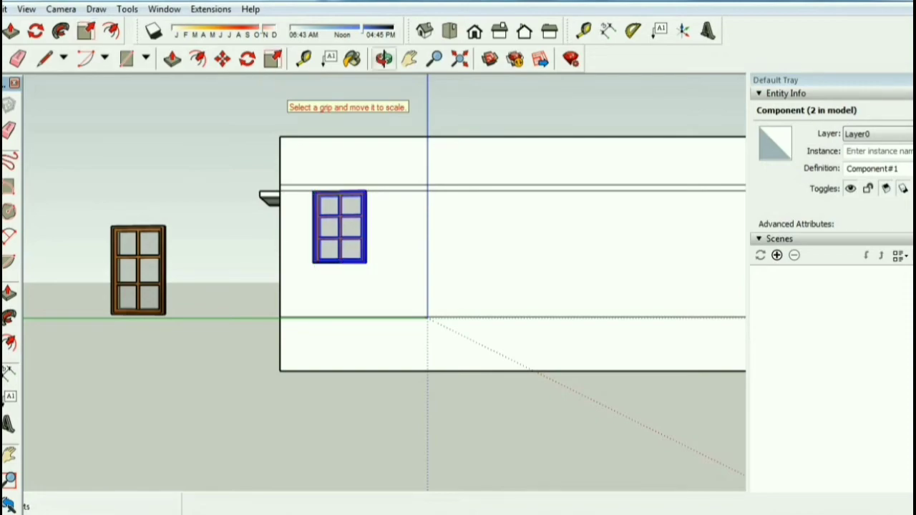
mouse_move(429, 286)
middle_mouse_down()
mouse_move(422, 315)
mouse_move(358, 379)
middle_mouse_up()
mouse_move(358, 379)
left_mouse_down()
mouse_move(379, 429)
mouse_move(372, 386)
mouse_move(408, 307)
left_mouse_up()
Zoom to the Iso view and orbit down into the house toward the interior walls
scroll(318, 390, "up", 2)
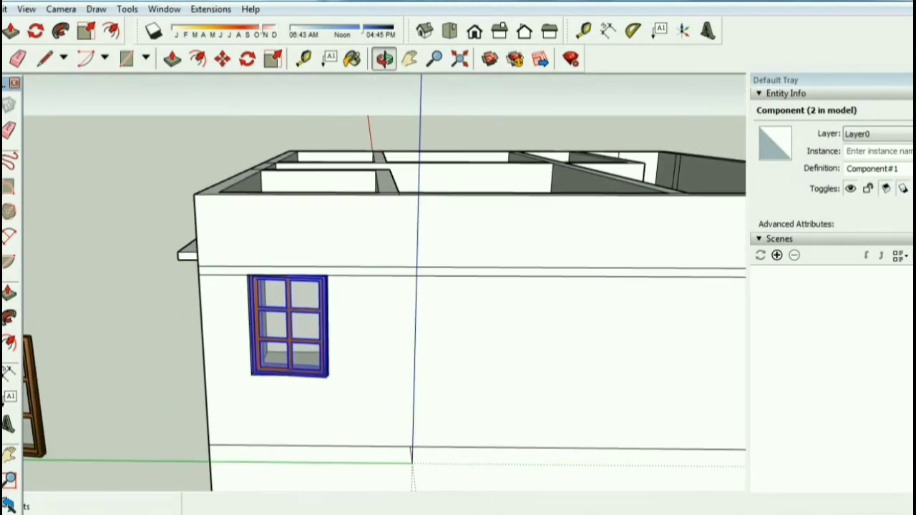
scroll(318, 390, "up", 2)
scroll(319, 390, "up", 2)
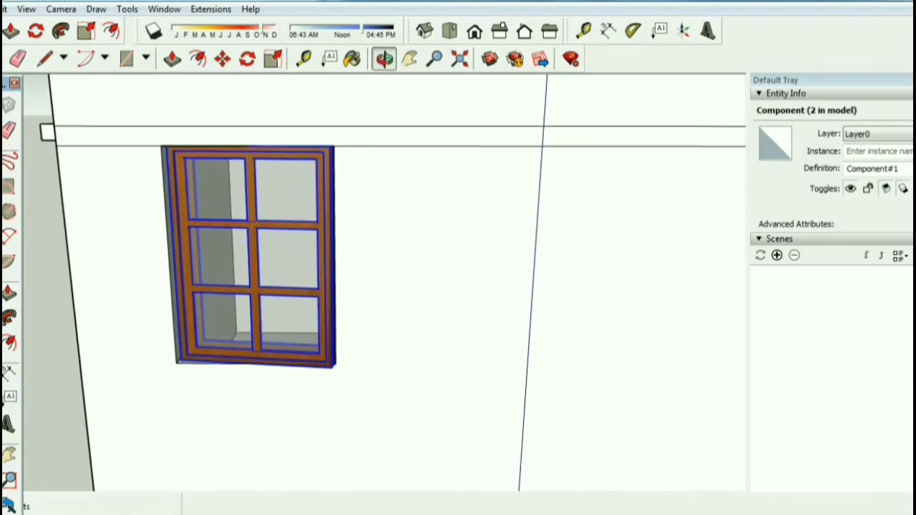
scroll(315, 369, "down", 4)
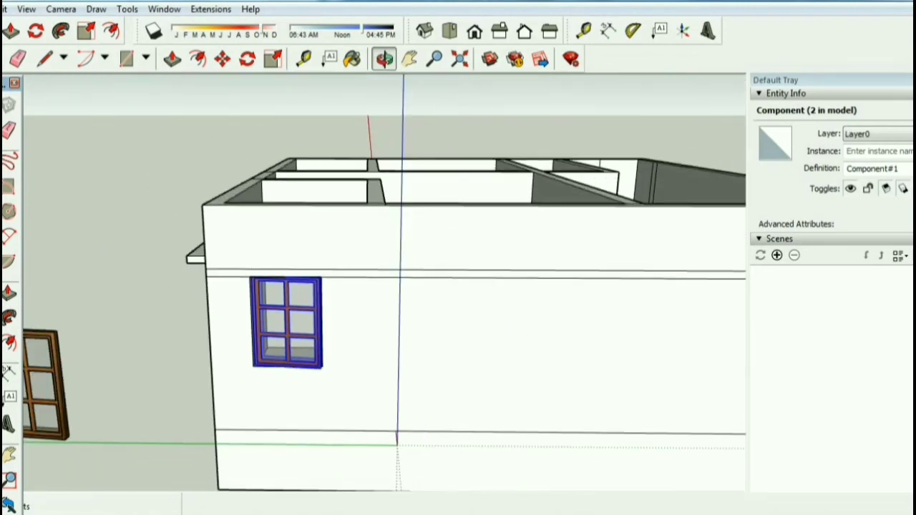
scroll(312, 373, "down", 3)
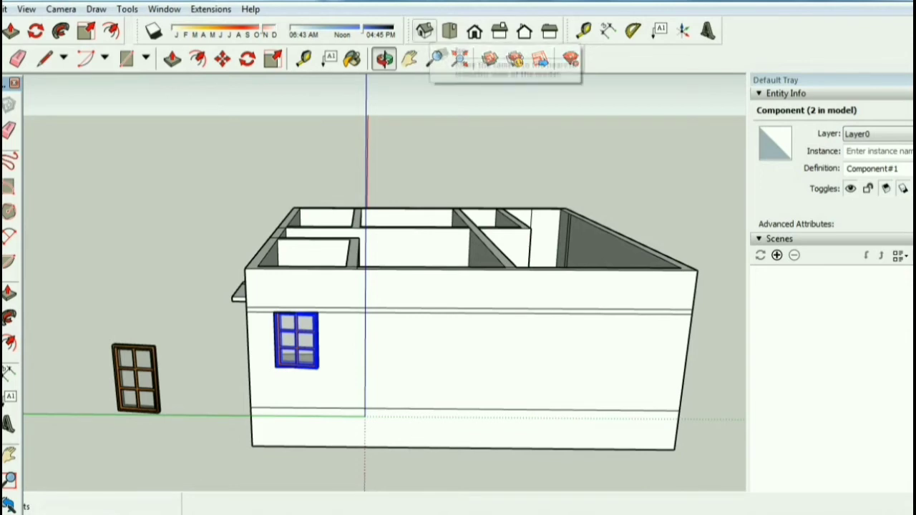
left_click(424, 30)
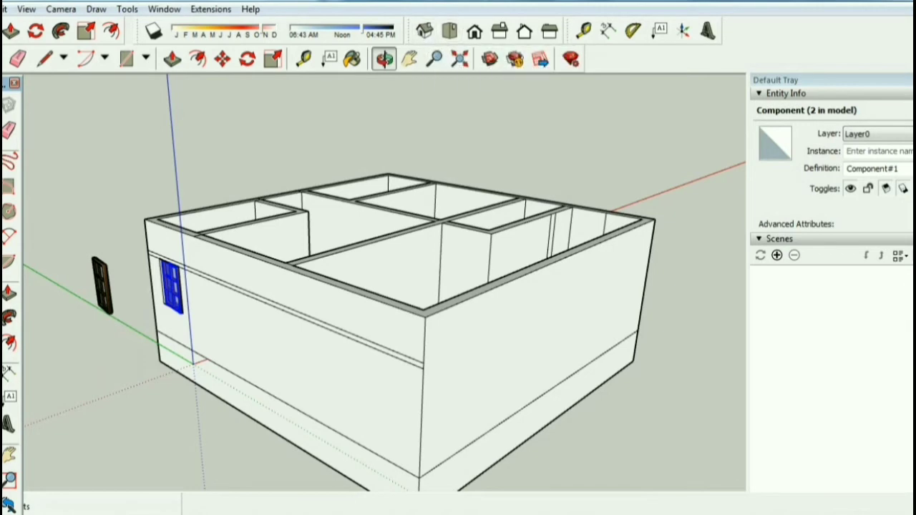
left_click_drag(400, 322, 429, 236)
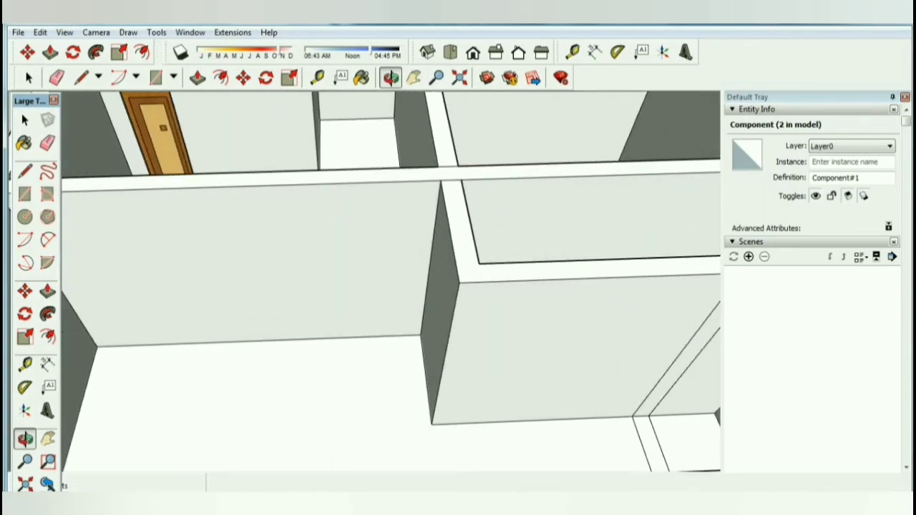
Draw a 7' tall by 3' wide door rectangle on the partition wall's base
left_click(80, 77)
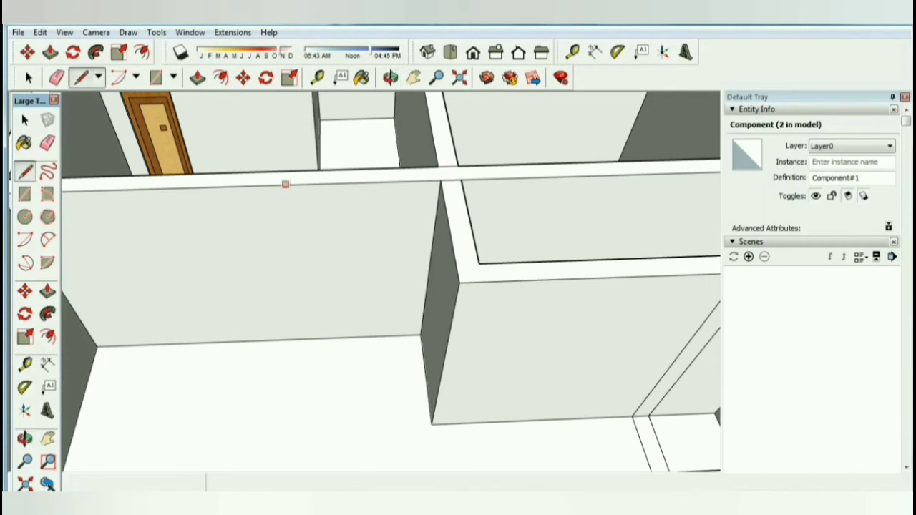
left_click(393, 335)
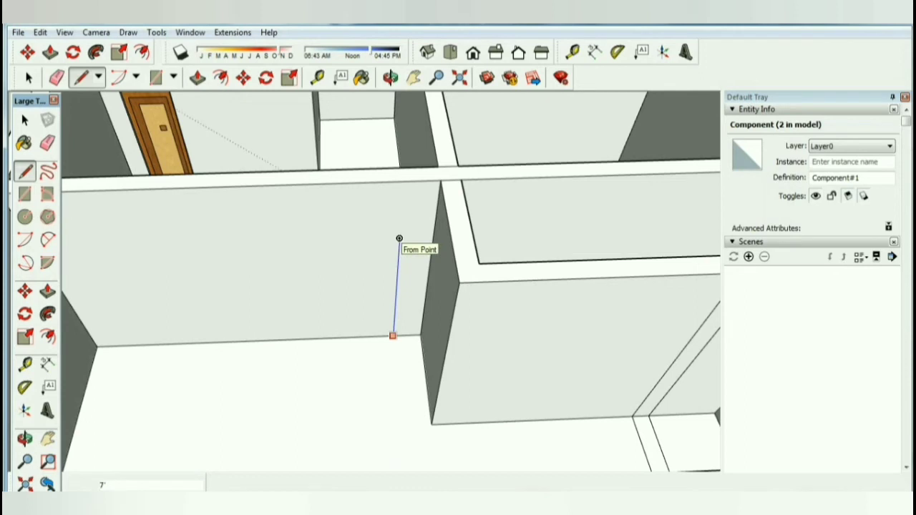
type("7")
key("Return")
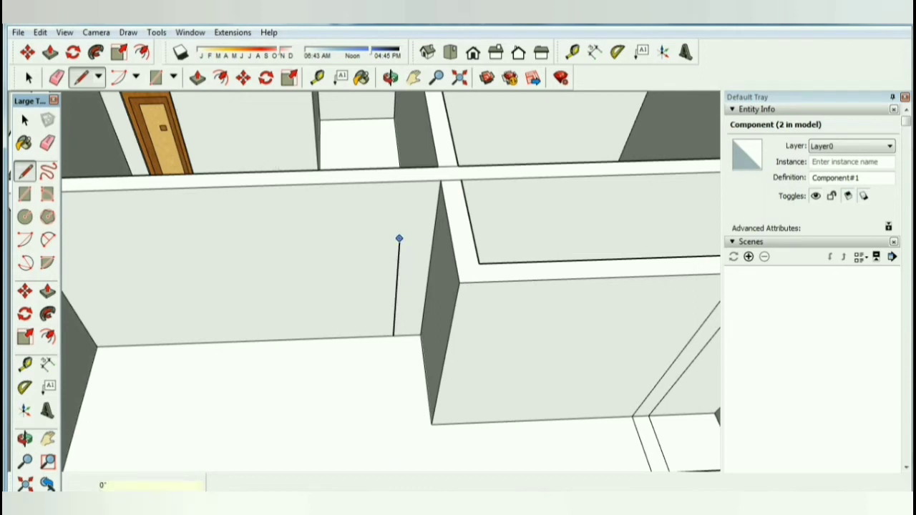
type("3")
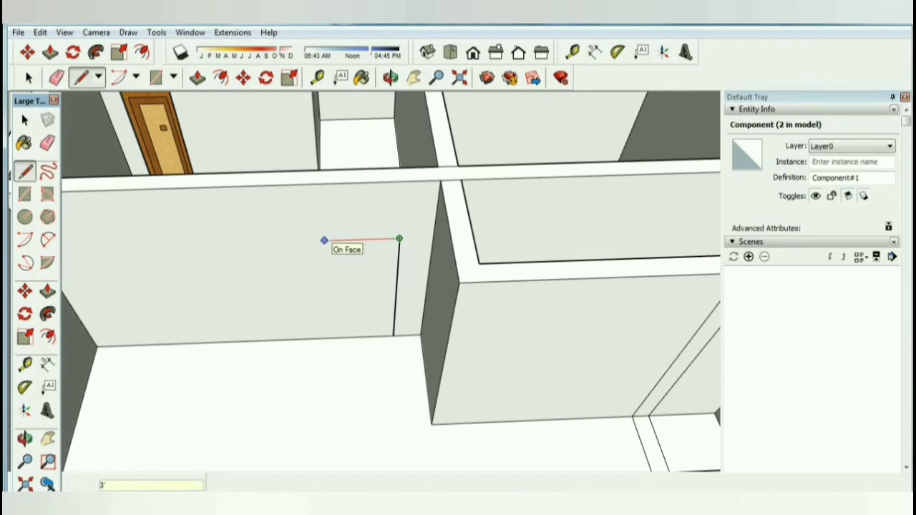
key("Return")
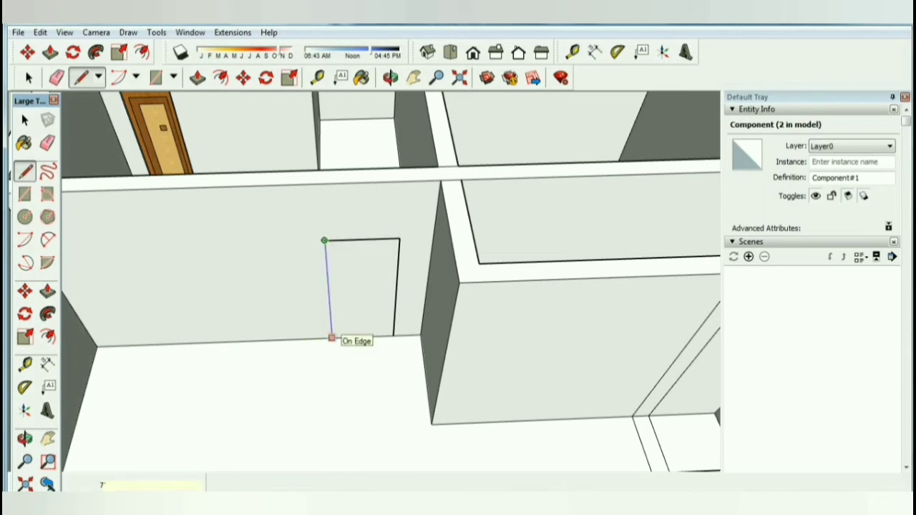
left_click(332, 337)
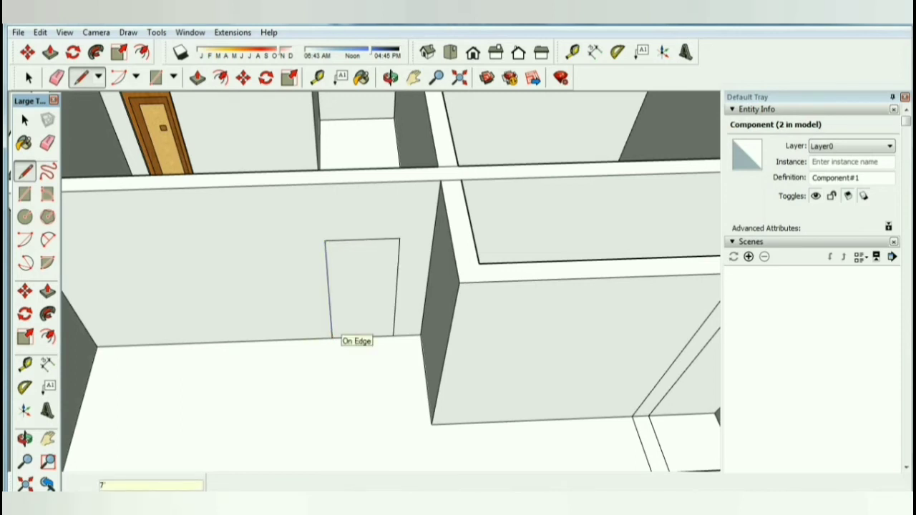
left_click(390, 77)
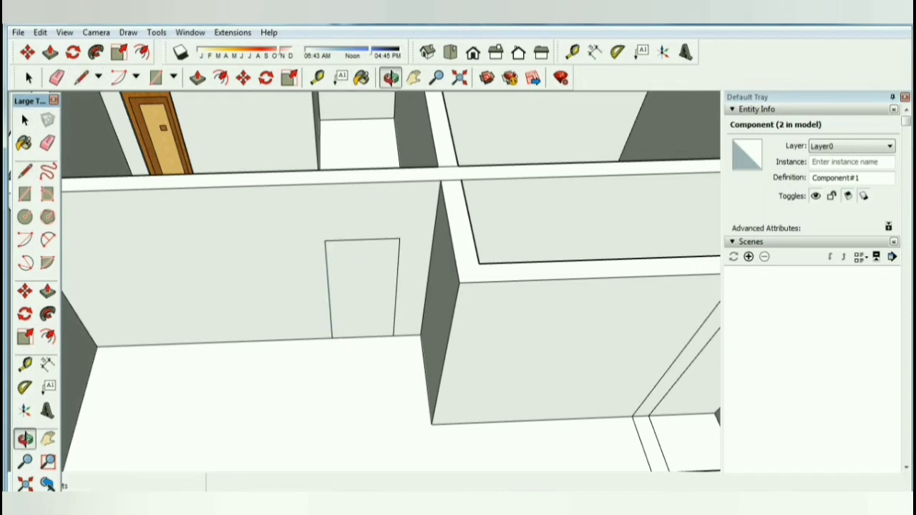
left_click_drag(390, 286, 300, 272)
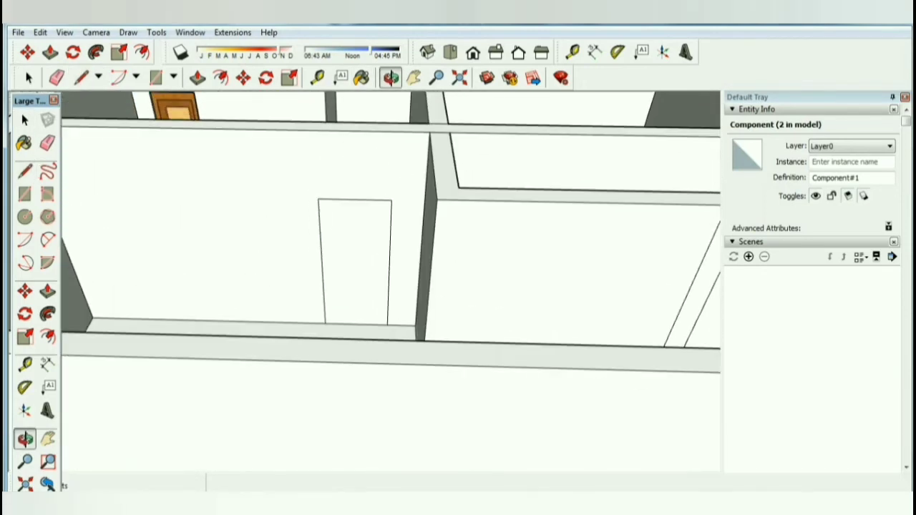
left_click(29, 77)
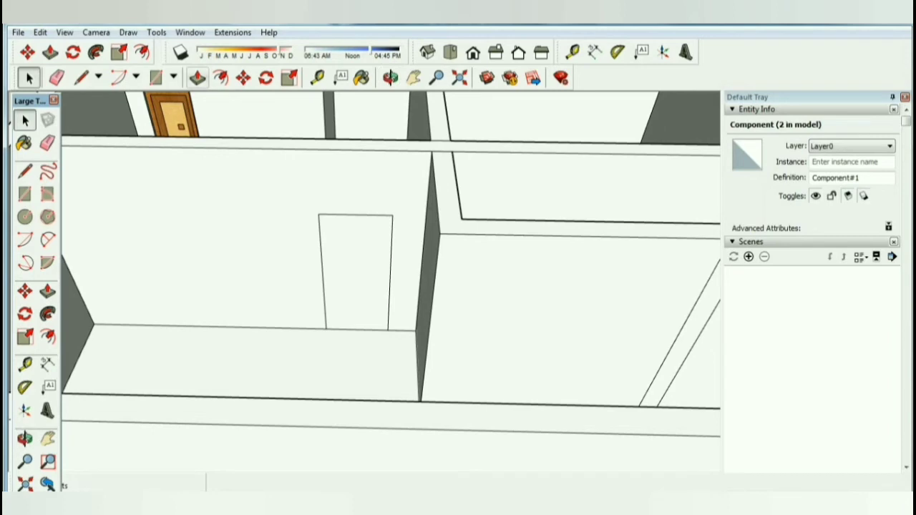
left_click(198, 77)
Push the door rectangle 9 inches through the partition wall, then orbit to view the doorway
left_click(355, 245)
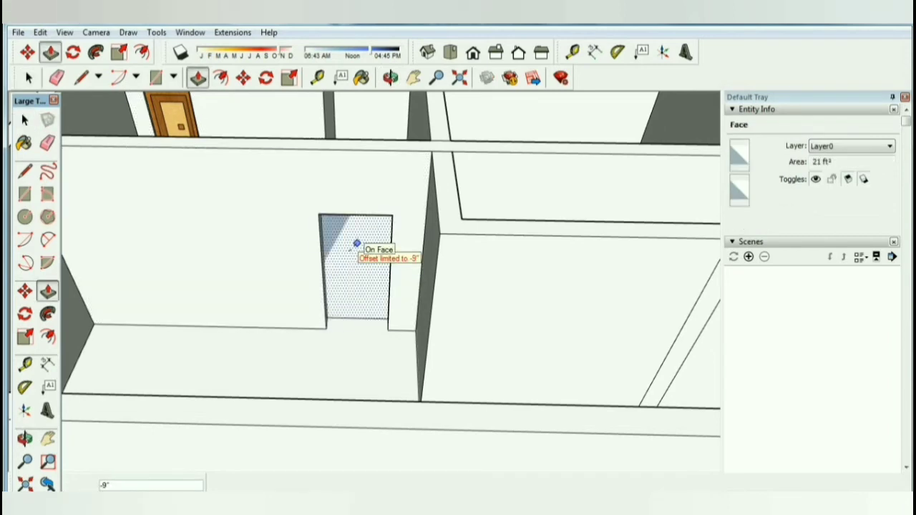
key("BackSpace")
type("9")
key("Return")
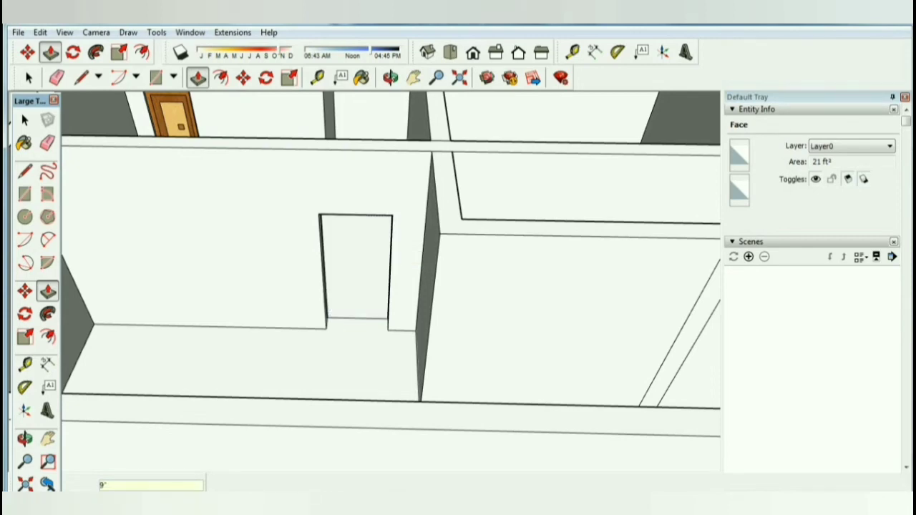
key("space")
key("o")
mouse_move(387, 286)
left_mouse_down()
mouse_move(472, 250)
mouse_move(390, 265)
mouse_move(393, 247)
mouse_move(395, 261)
left_mouse_up()
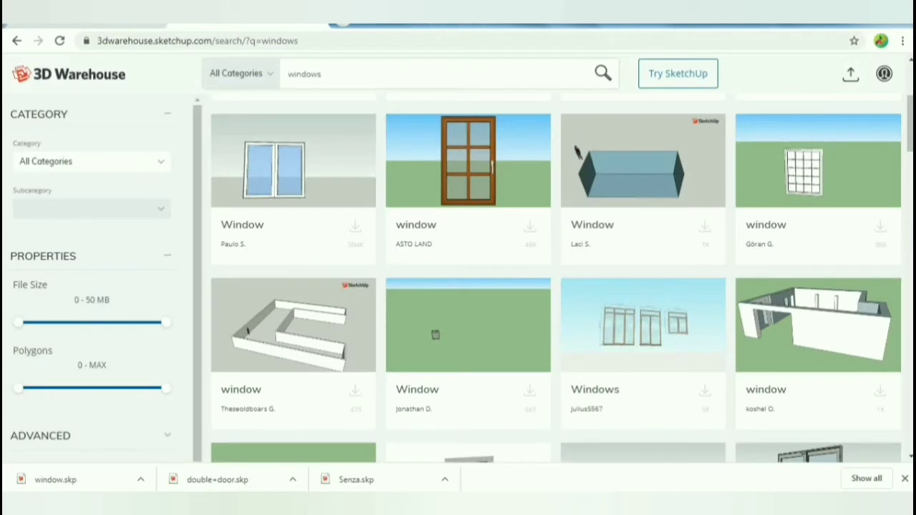
Search 3D Warehouse for 'doors'
double_click(304, 74)
type("door")
type("s")
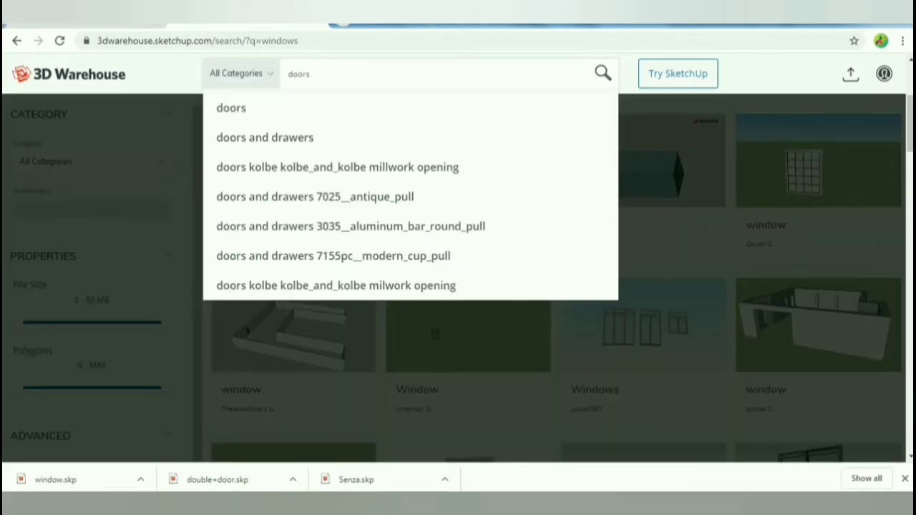
key("Return")
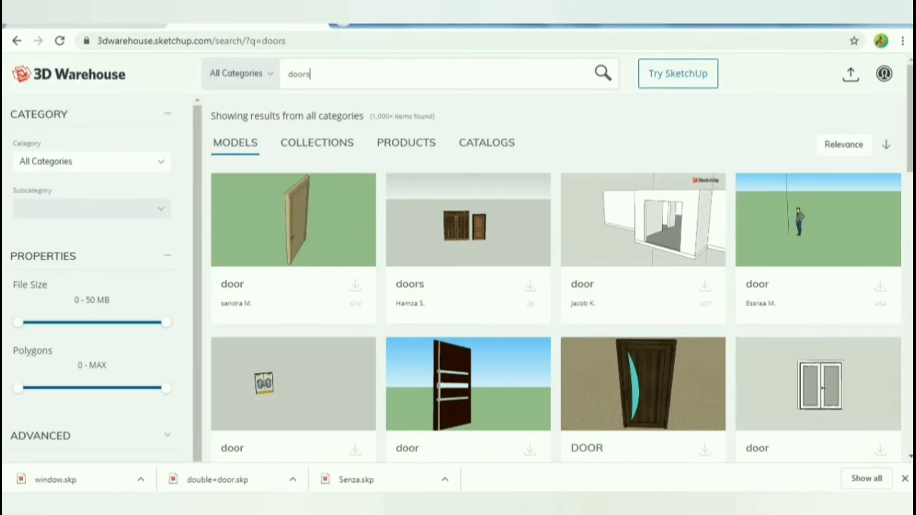
scroll(294, 301, "down", 3)
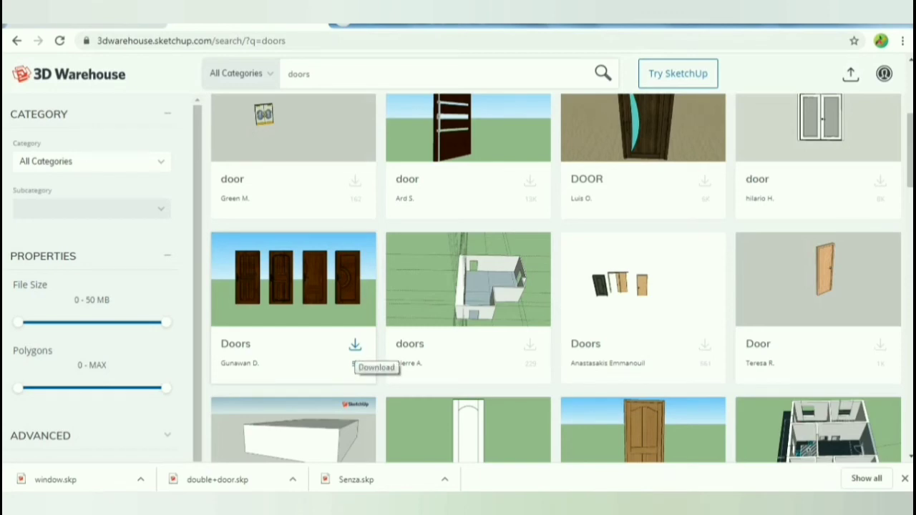
Download the four-door Doors model as a SketchUp 2018 Model file
left_click(355, 345)
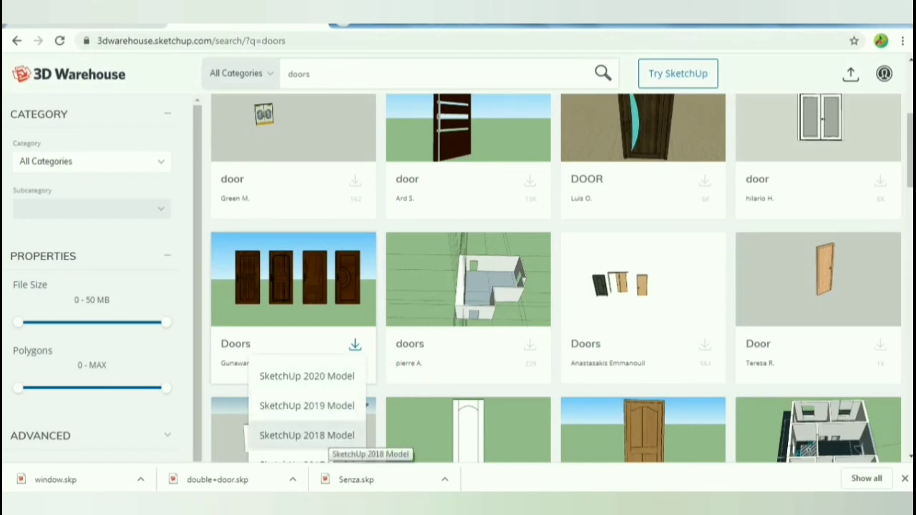
left_click(307, 435)
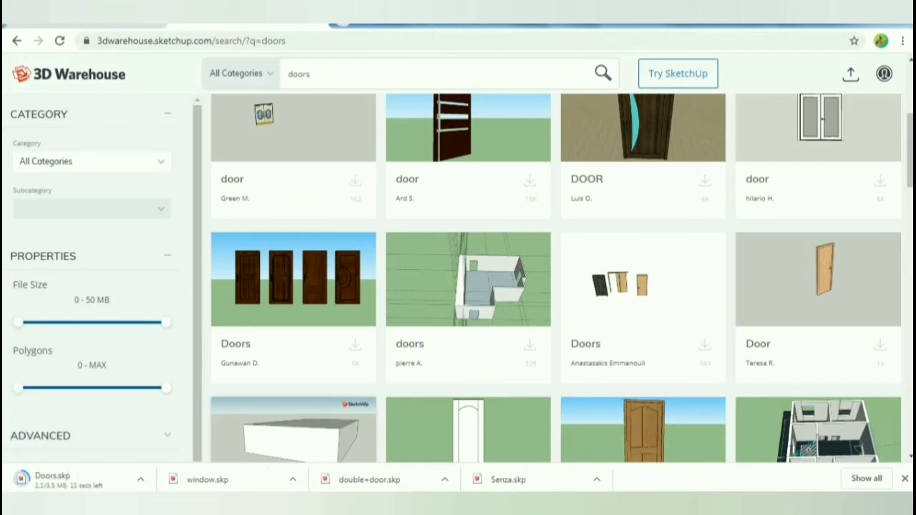
scroll(468, 300, "down", 5)
scroll(468, 301, "up", 6)
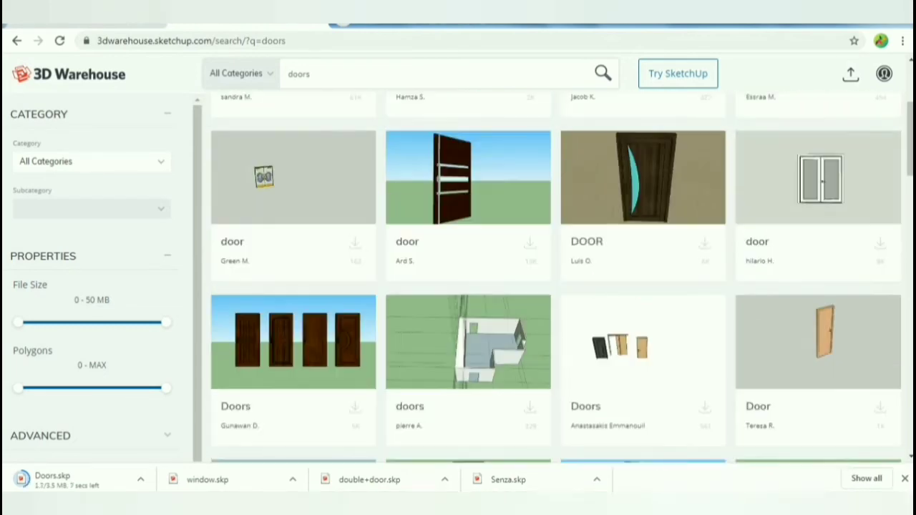
scroll(555, 279, "up", 3)
left_click(298, 73)
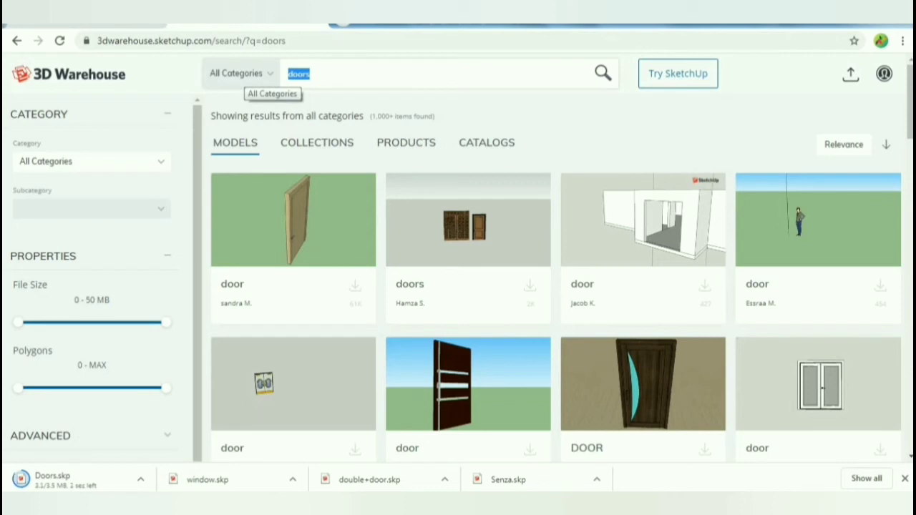
Search for 'sofa', and show the downloaded Doors.skp file in its folder
type("sofa")
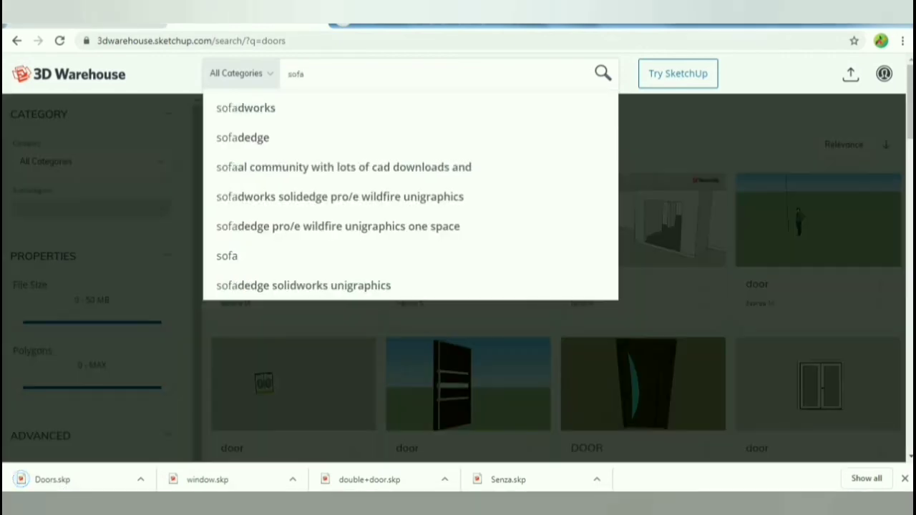
key("Return")
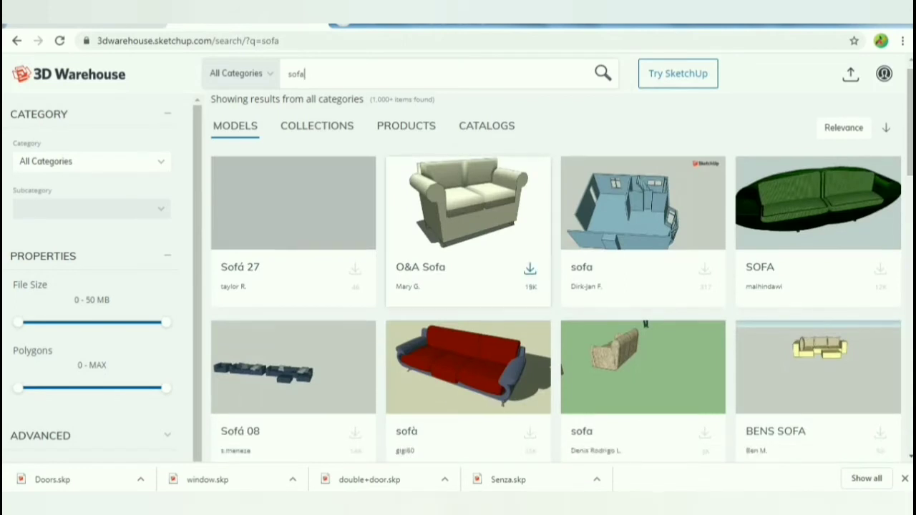
scroll(468, 214, "down", 3)
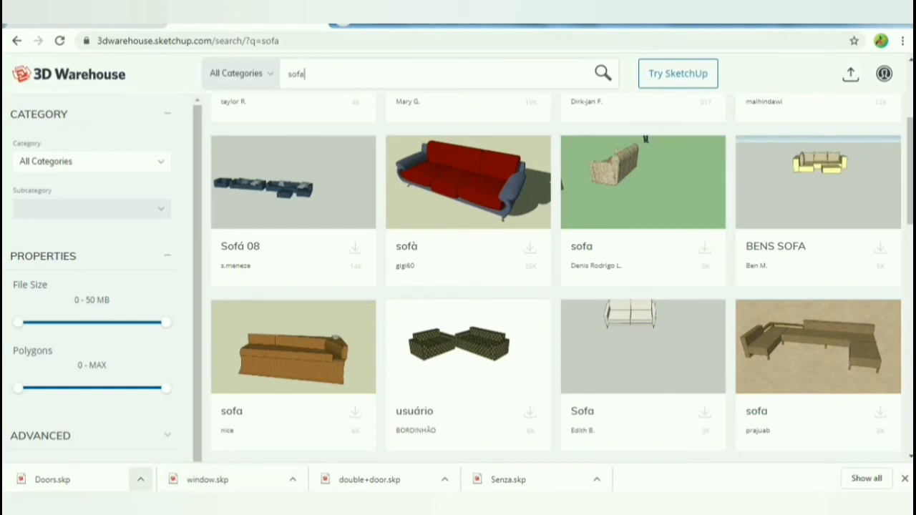
left_click(140, 479)
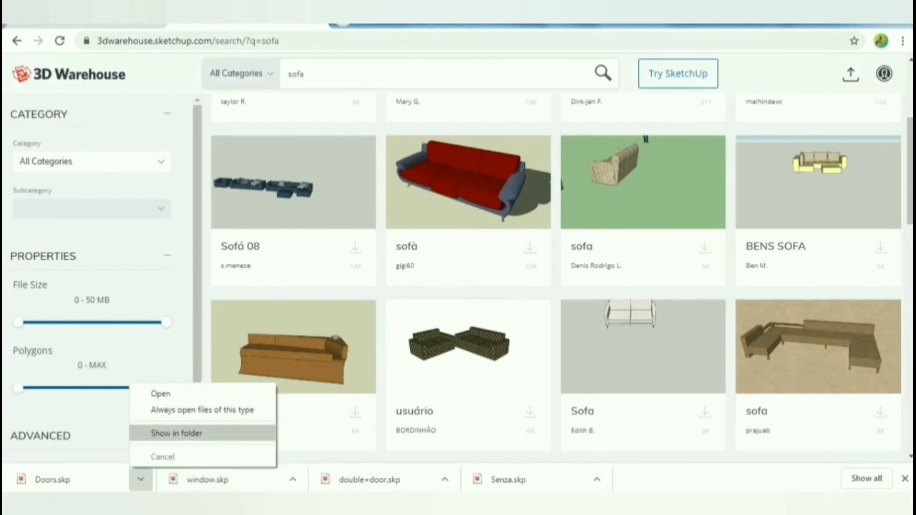
left_click(176, 432)
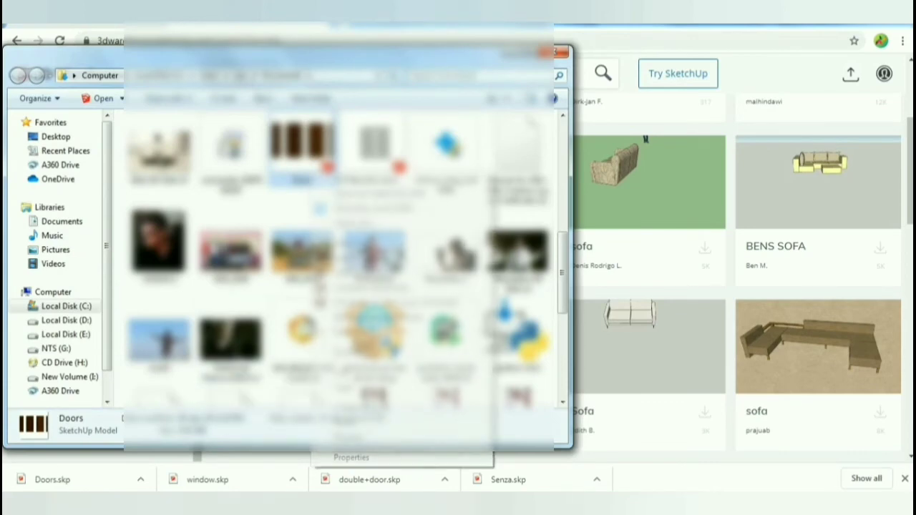
Bring up the options for the Doors.skp file in Explorer, then dismiss them
right_click(307, 173)
key("Escape")
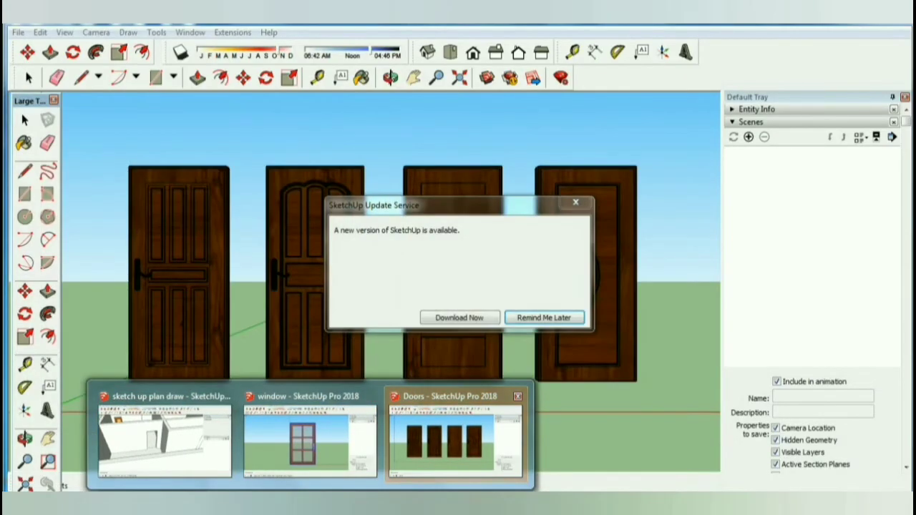
Take the fourth door with the semicircle panel from the Doors model and return to the house plan
left_click(458, 440)
left_click(575, 202)
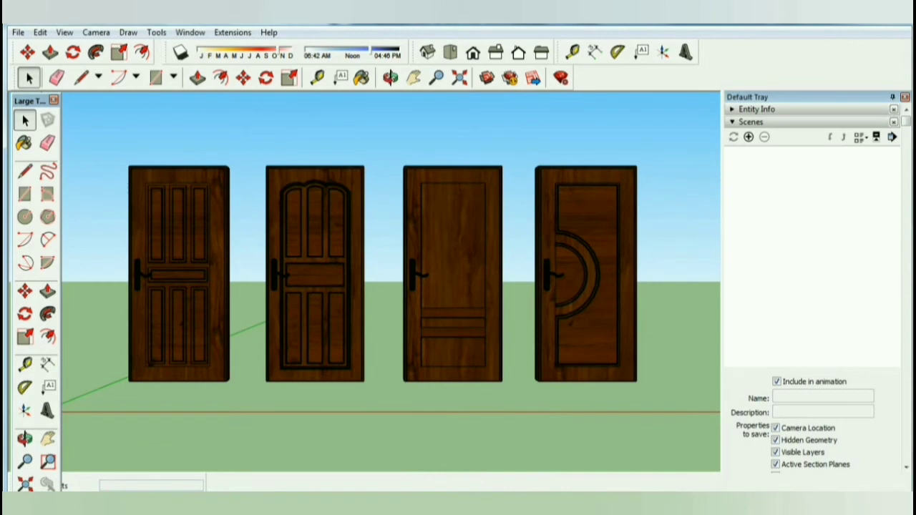
left_click(586, 286)
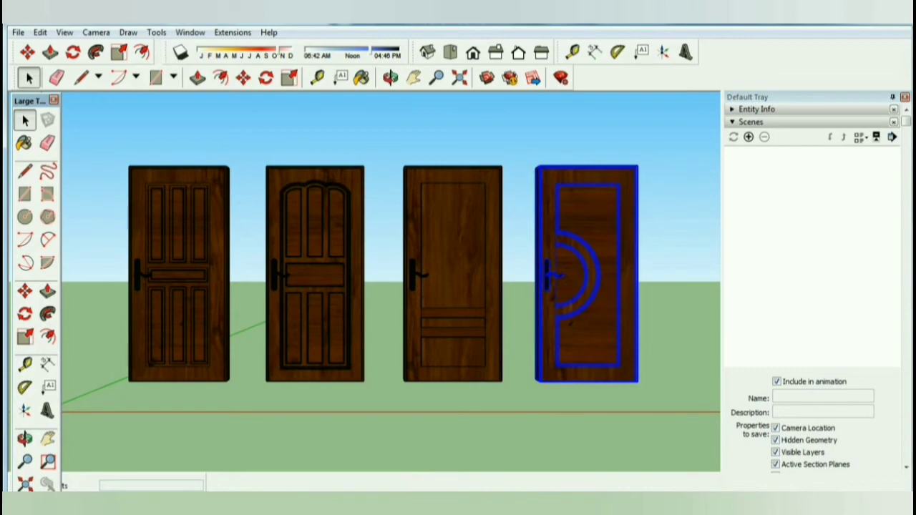
left_click(453, 287)
left_click(585, 287)
left_click(165, 436)
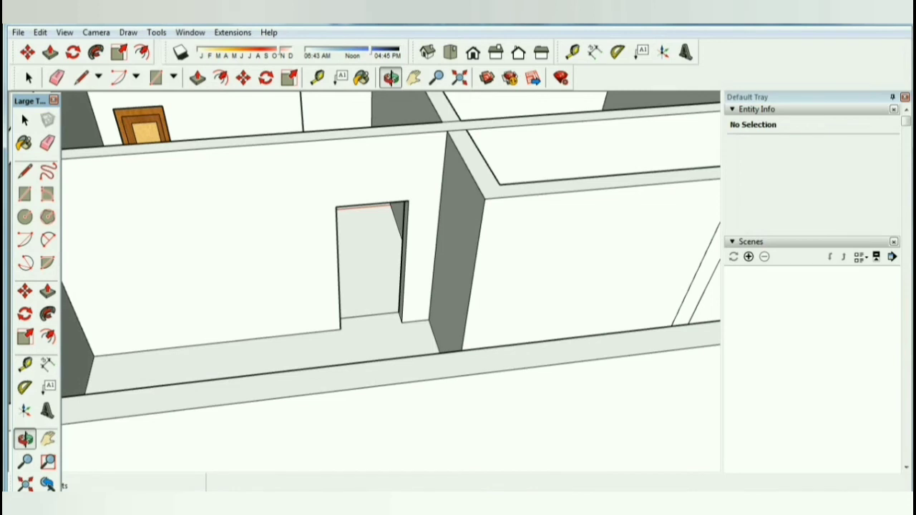
Paste the semicircle-panel door at the doorway's bottom corner and orbit to face it
key("ctrl+v")
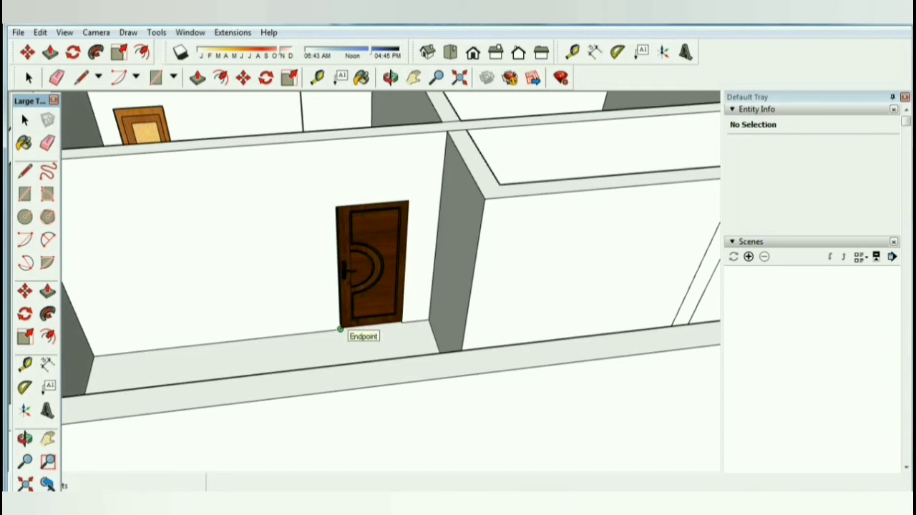
left_click(339, 329)
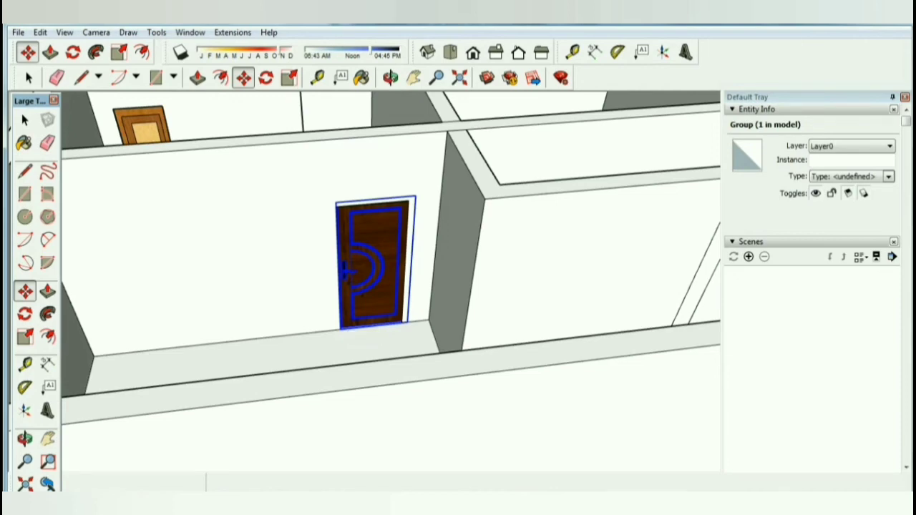
key("space")
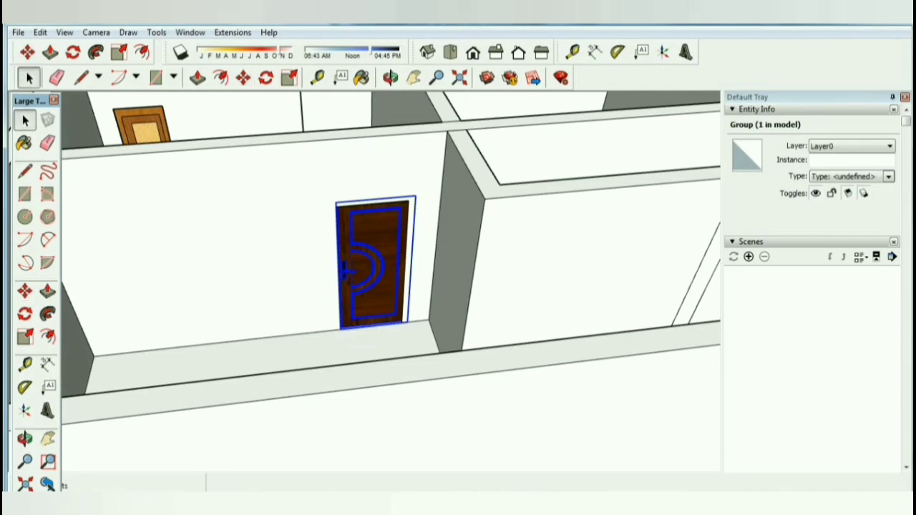
left_click(390, 77)
mouse_move(372, 258)
left_mouse_down()
mouse_move(400, 400)
mouse_move(400, 236)
mouse_move(472, 186)
left_mouse_up()
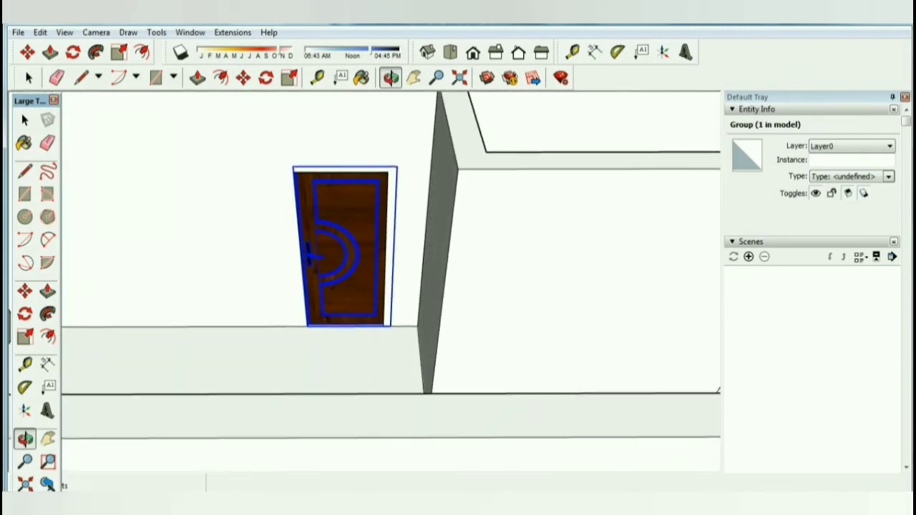
Scale the door slightly narrower and shorter so it fills the interior wall opening
key("space")
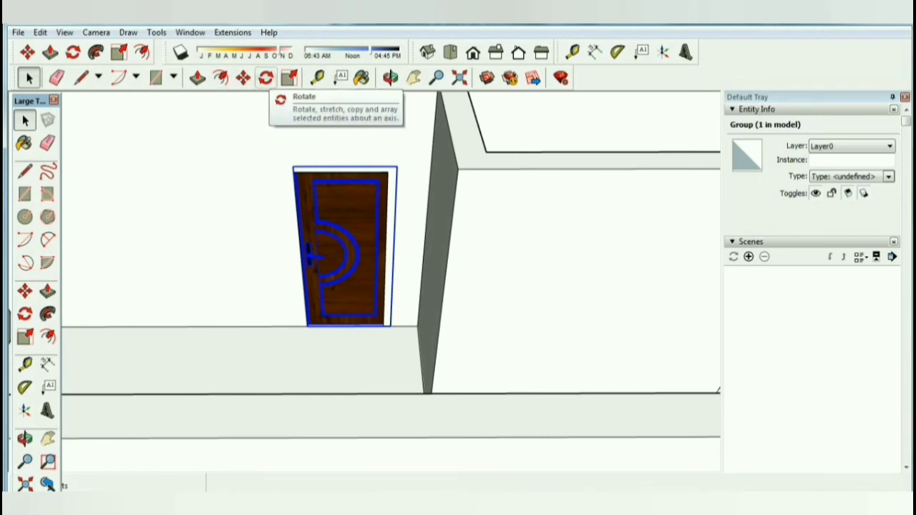
left_click(289, 77)
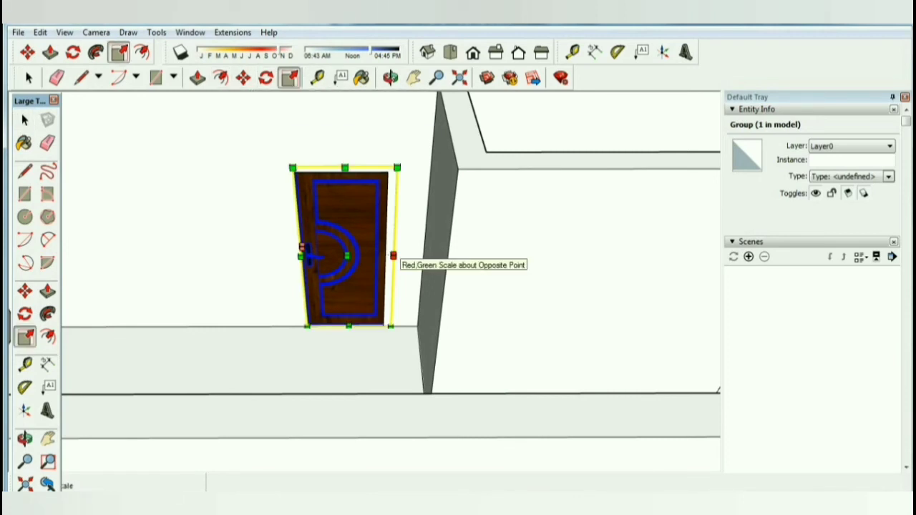
left_click_drag(392, 256, 385, 256)
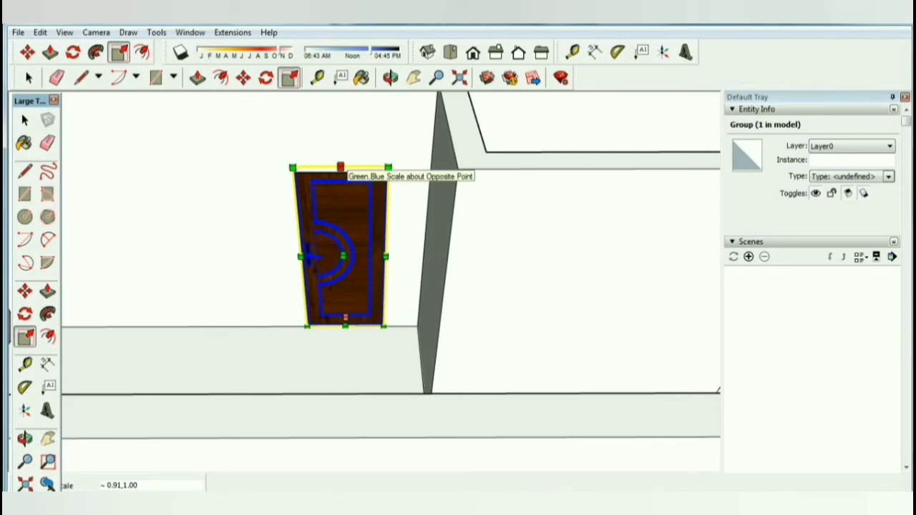
left_click_drag(339, 167, 340, 173)
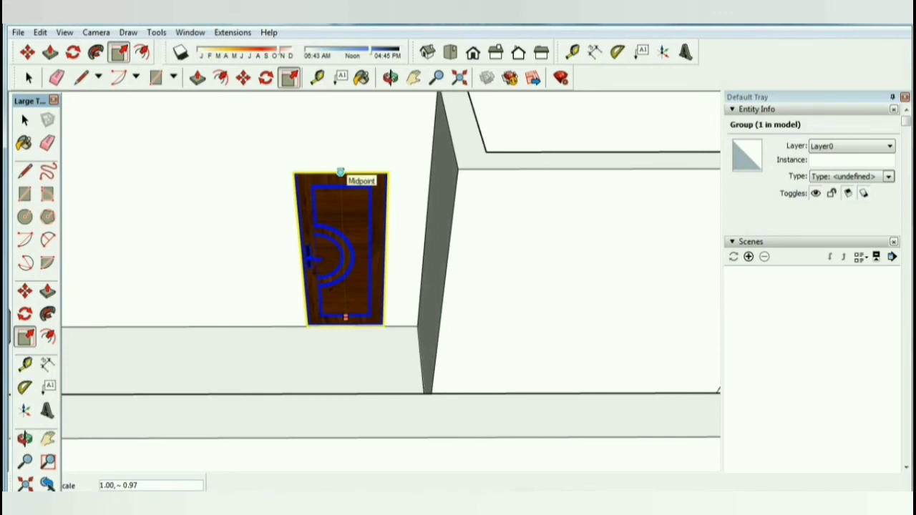
key("space")
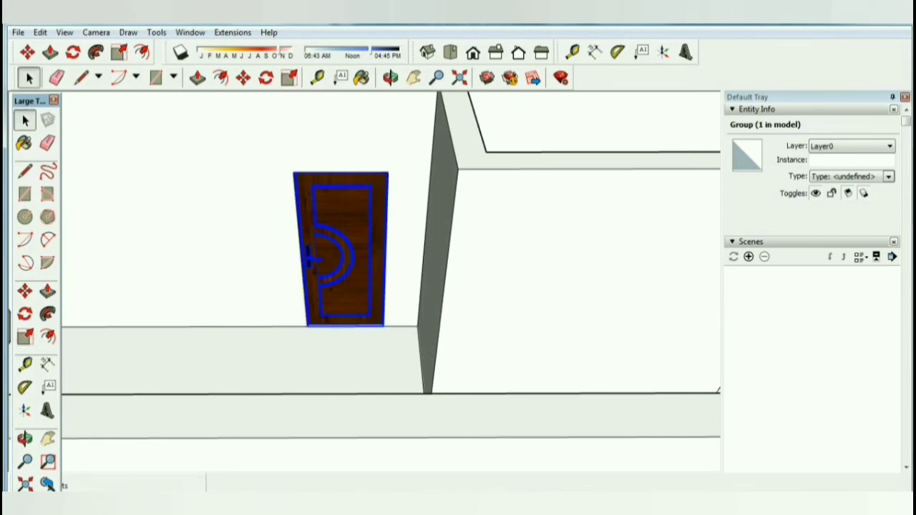
left_click(243, 361)
key("o")
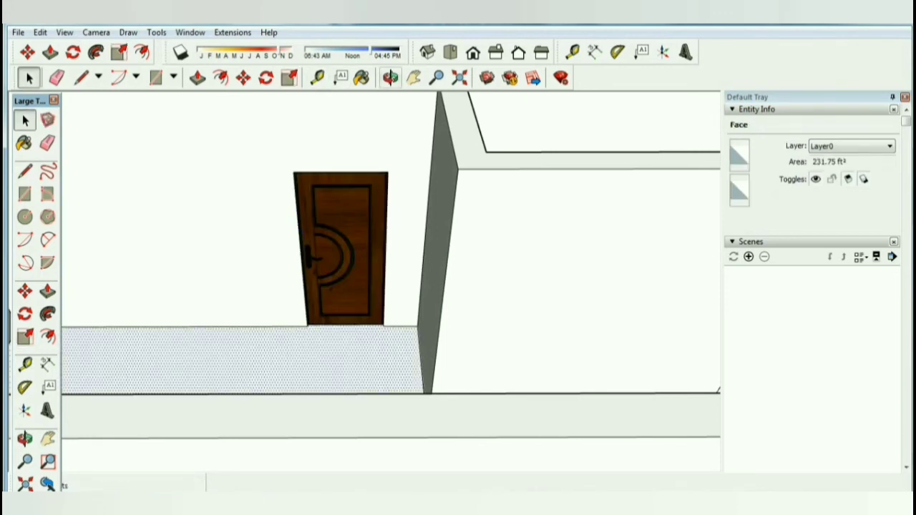
mouse_move(358, 286)
left_mouse_down()
mouse_move(300, 236)
mouse_move(314, 186)
mouse_move(336, 243)
mouse_move(372, 250)
mouse_move(368, 301)
left_mouse_up()
Zoom out and orbit to view the whole house and its doors from an oblique angle
scroll(237, 171, "down", 5)
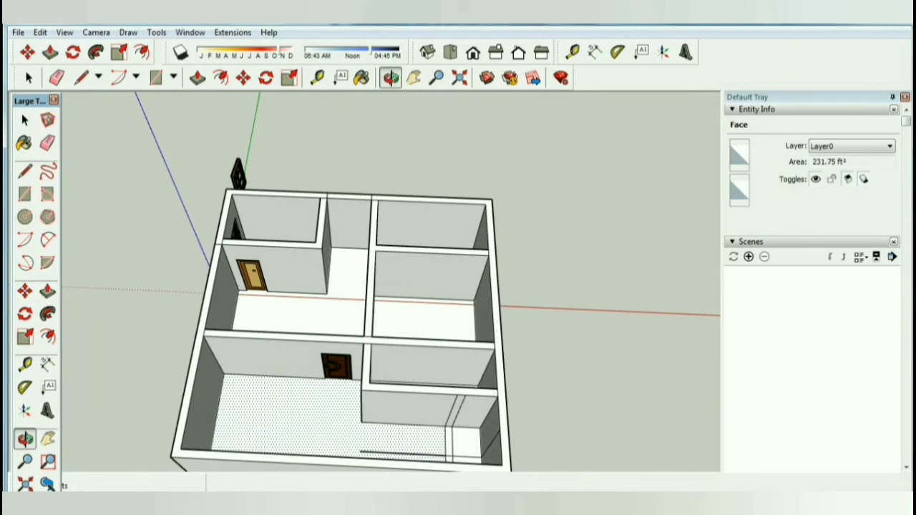
left_click_drag(358, 286, 443, 229)
mouse_move(358, 286)
left_mouse_down()
mouse_move(530, 287)
mouse_move(572, 275)
left_mouse_up()
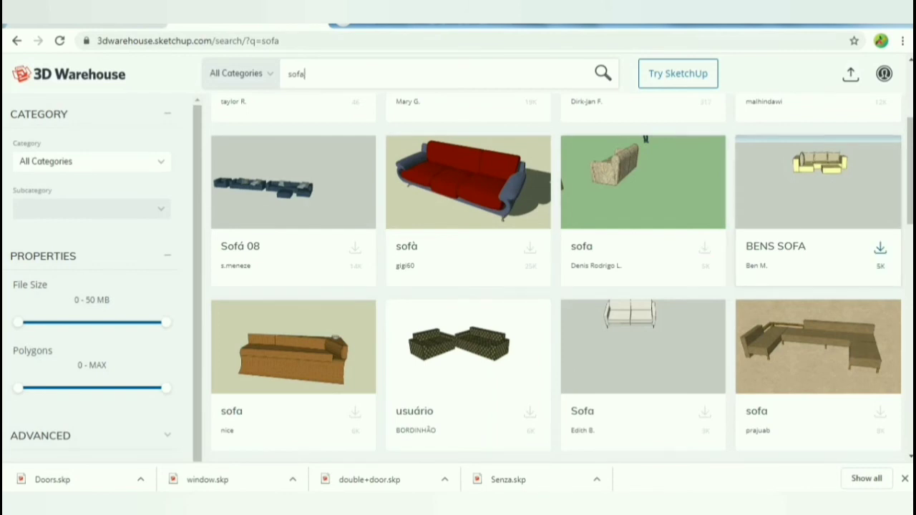
Download BENS SOFA as a SketchUp 2018 model, open BENS+SOFA.skp, and close the Doors model
left_click(880, 247)
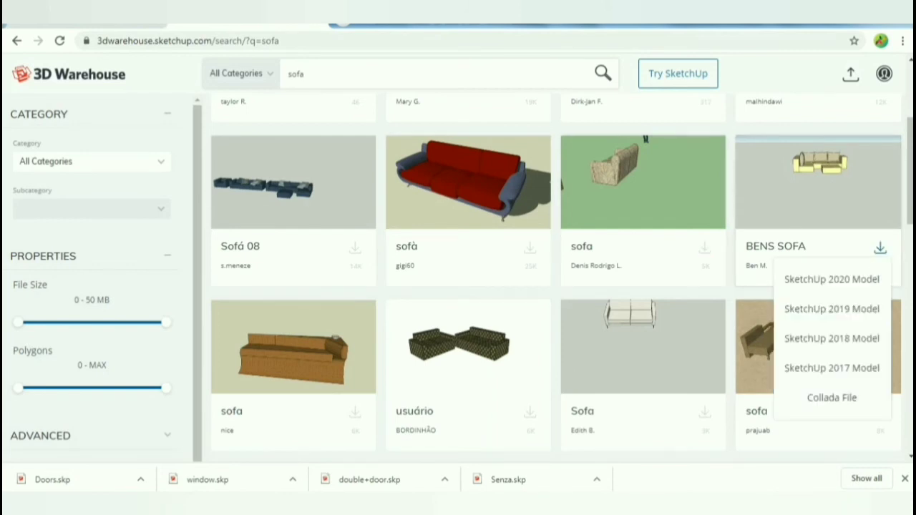
left_click(832, 339)
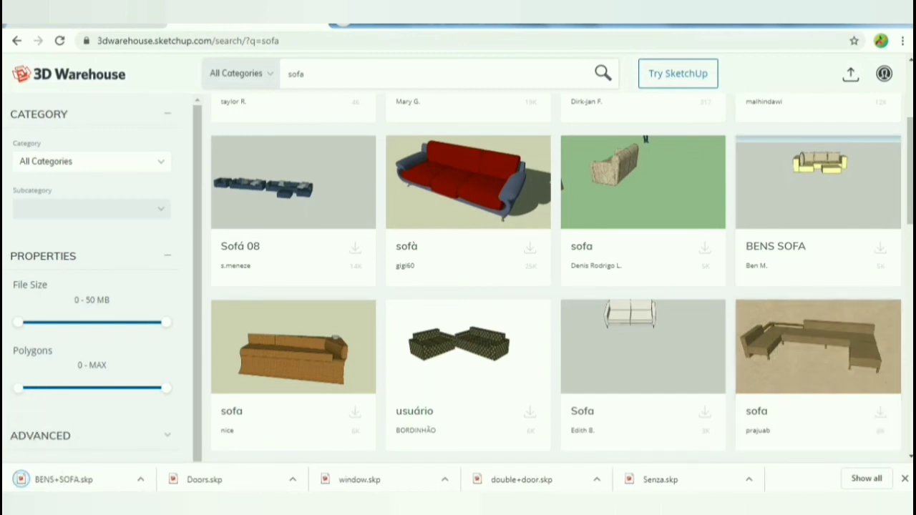
left_click(140, 479)
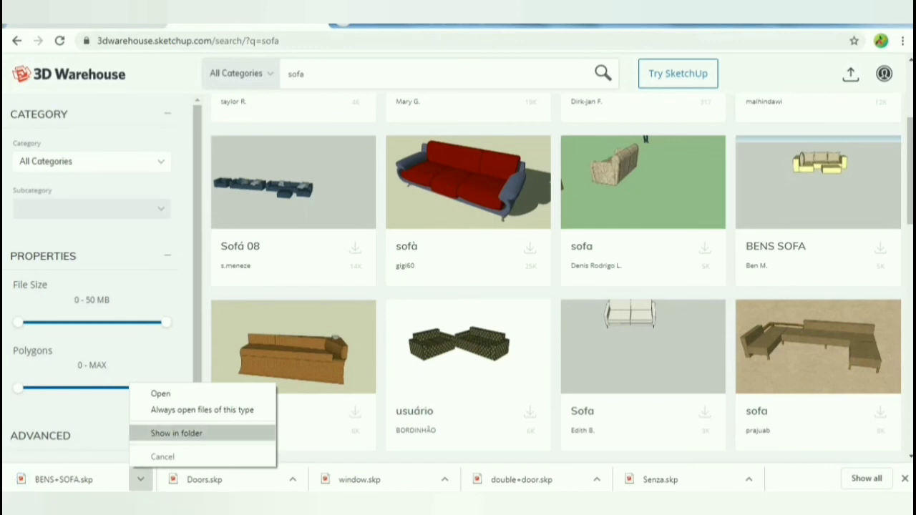
left_click(161, 394)
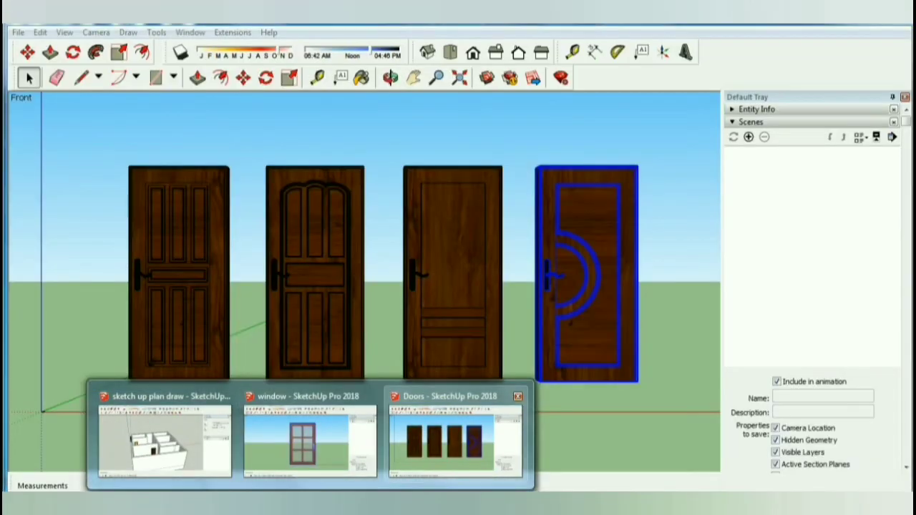
left_click(517, 396)
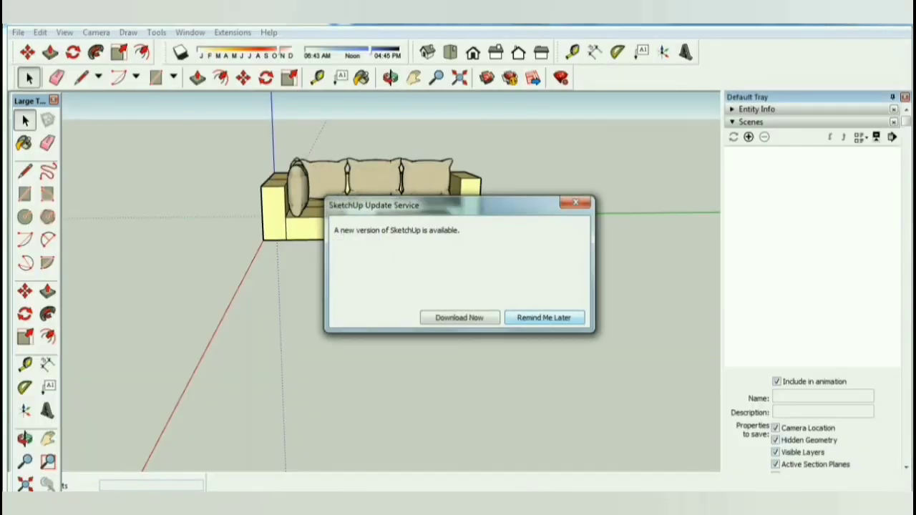
Select the entire L-shaped sofa with its ottoman and switch back to the house plan
left_click(575, 203)
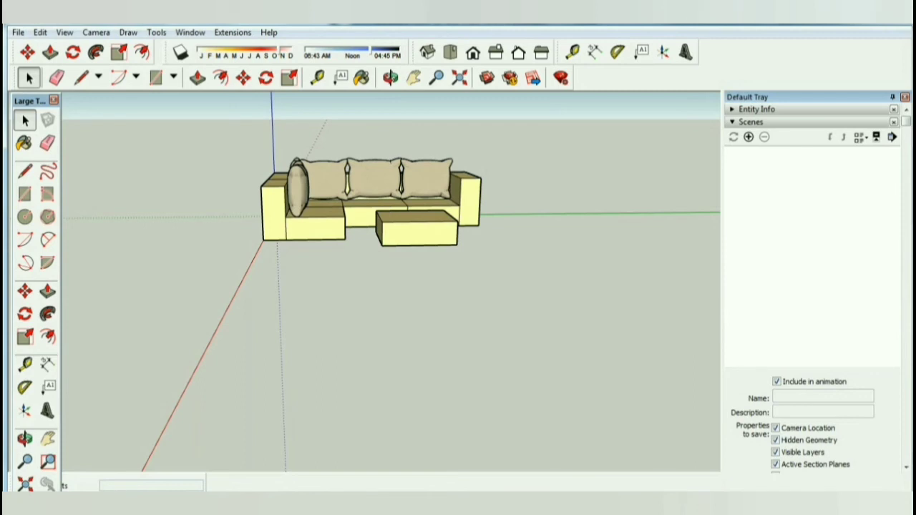
left_click(297, 188)
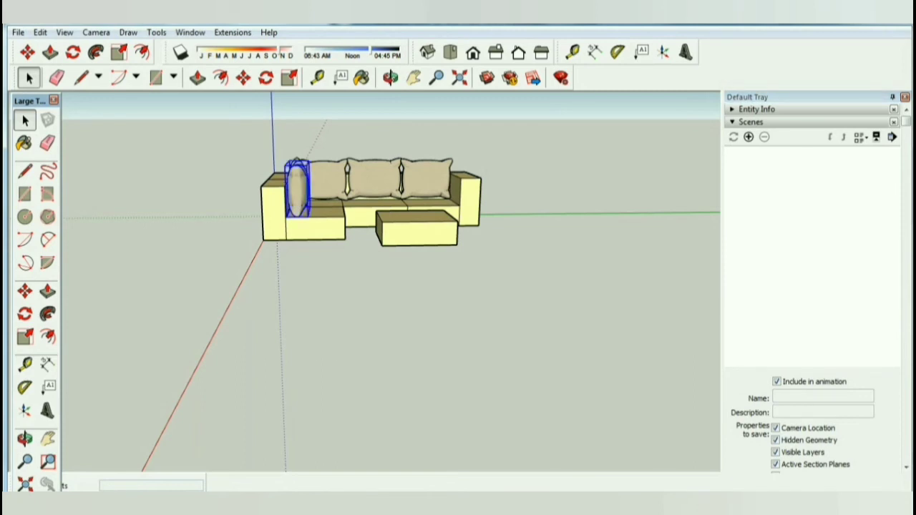
key("ctrl+t")
left_click_drag(242, 136, 501, 259)
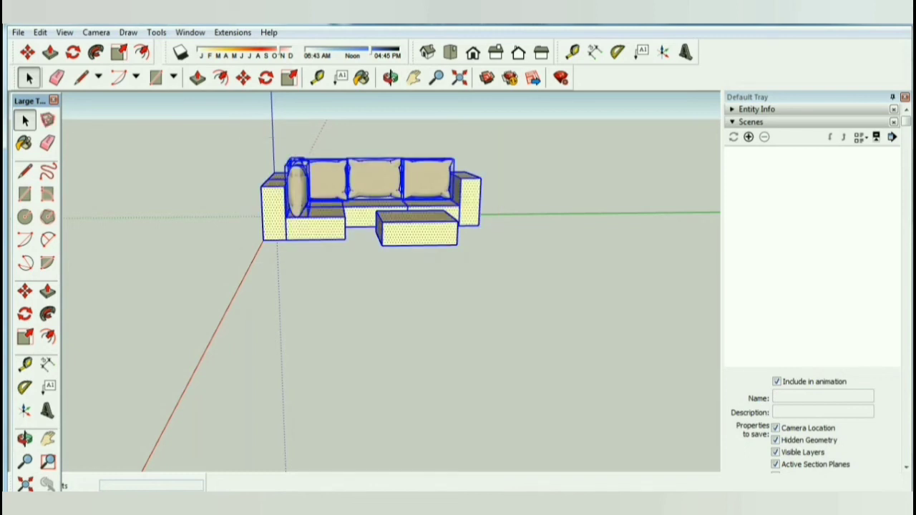
left_click_drag(292, 290, 523, 309)
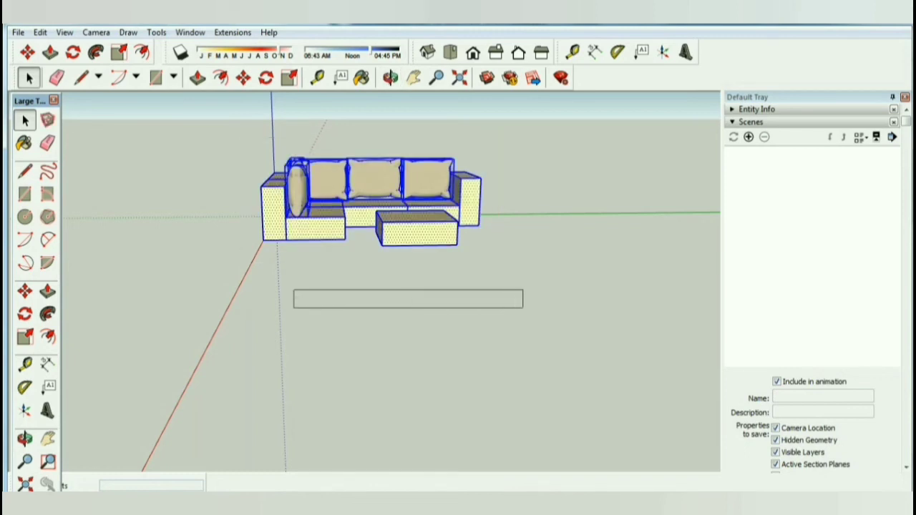
left_click_drag(506, 279, 274, 137)
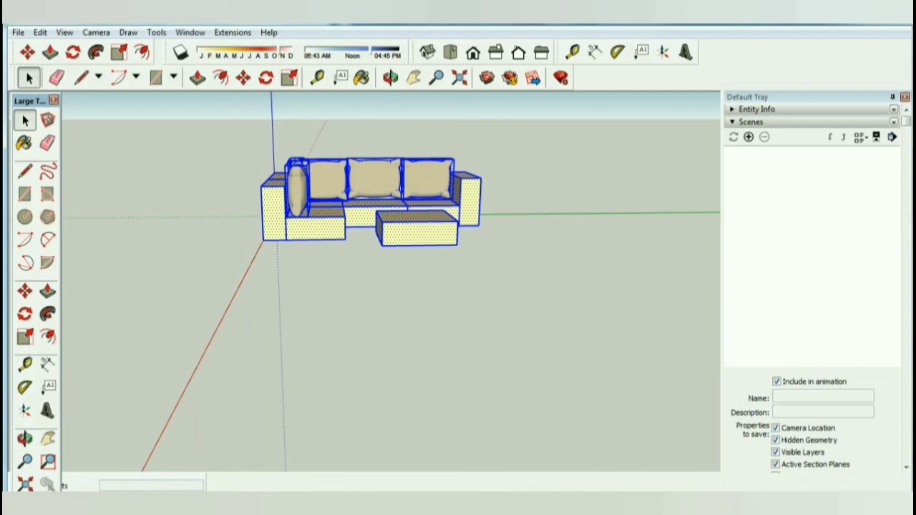
left_click(238, 429)
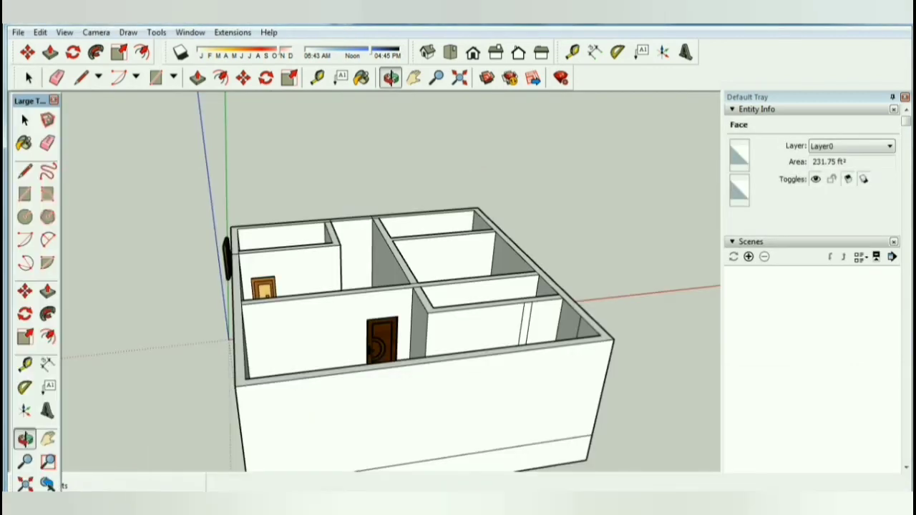
In top view, paste the sofa into a room corner, undo a trial scaling, then remove it
left_click(450, 51)
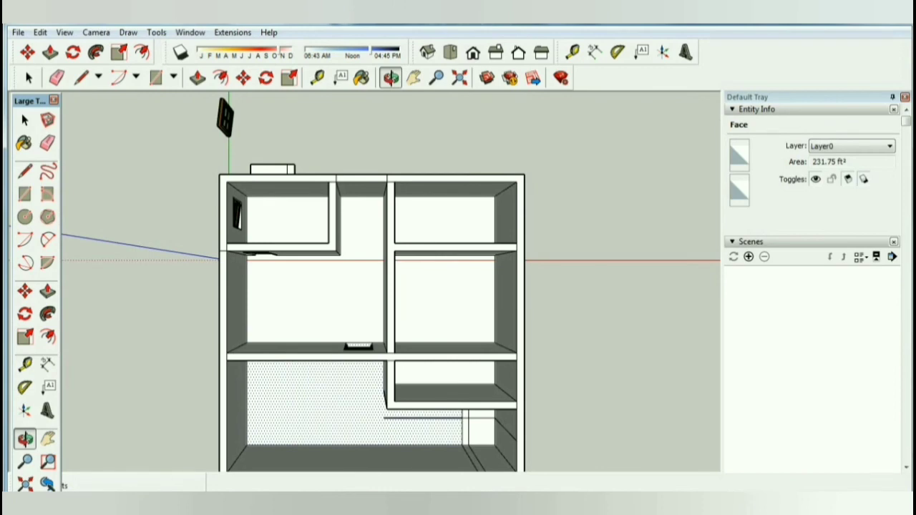
key("ctrl+v")
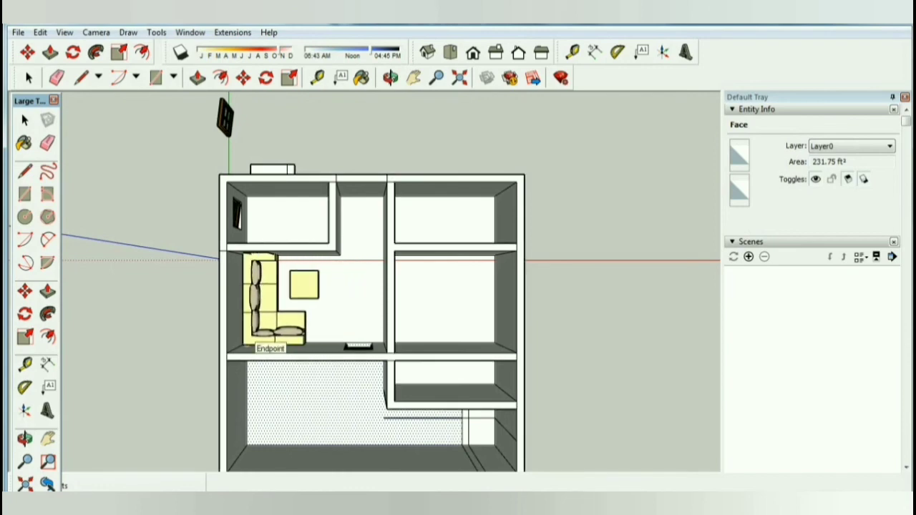
left_click(254, 336)
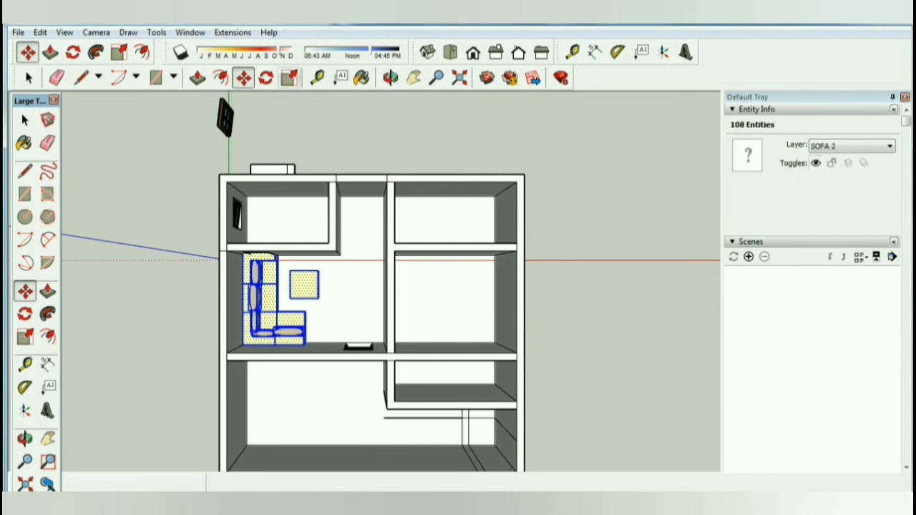
left_click(289, 77)
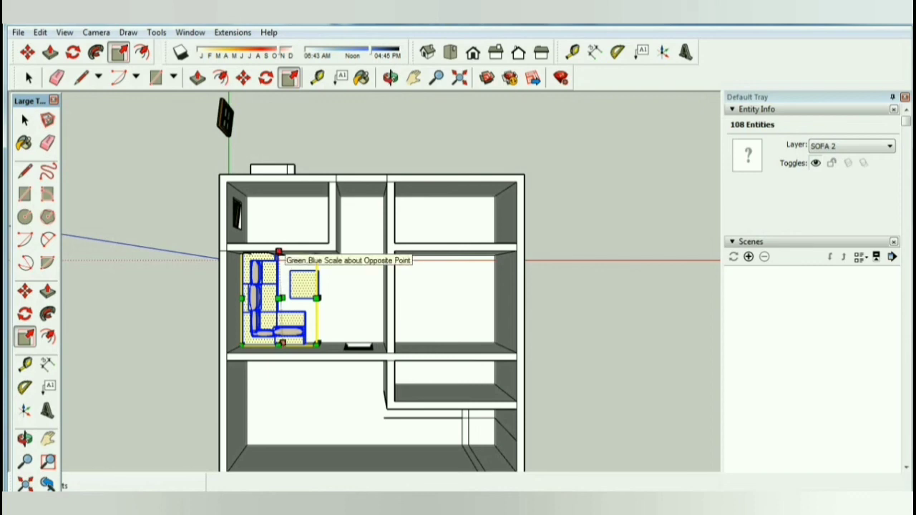
left_click_drag(279, 251, 279, 267)
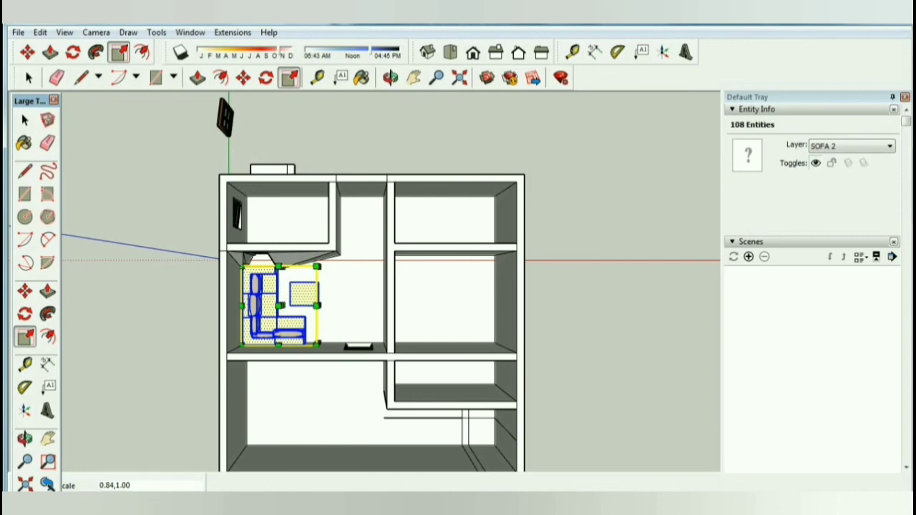
key("ctrl+z")
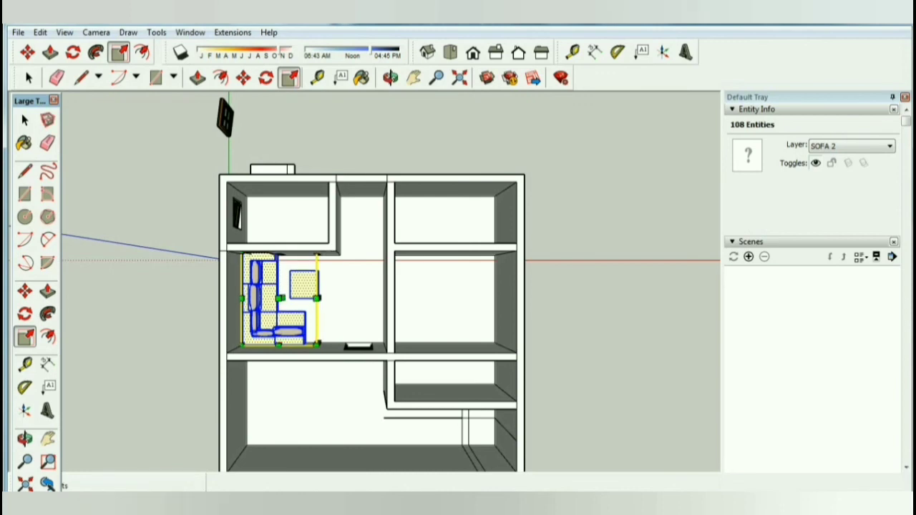
key("Delete")
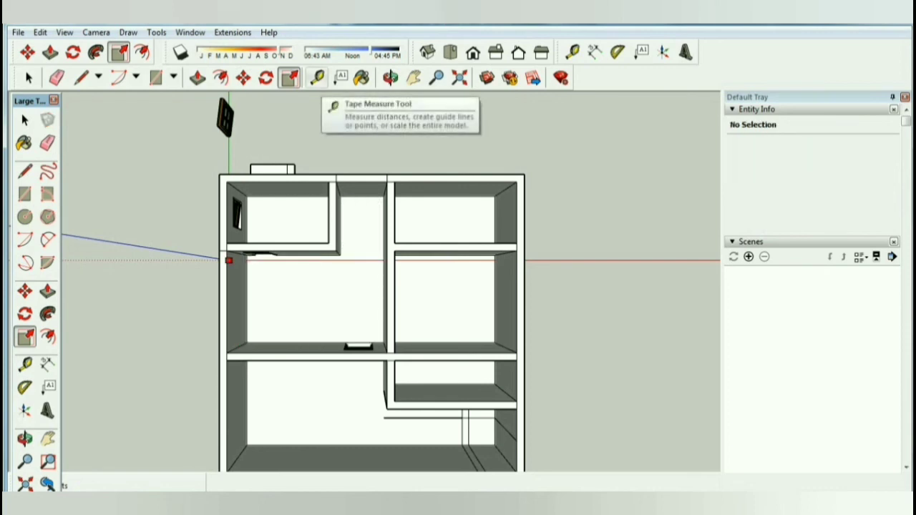
Paste the sofa left of the house and shrink it to 0.87 in depth and slightly lengthwise
key("ctrl+v")
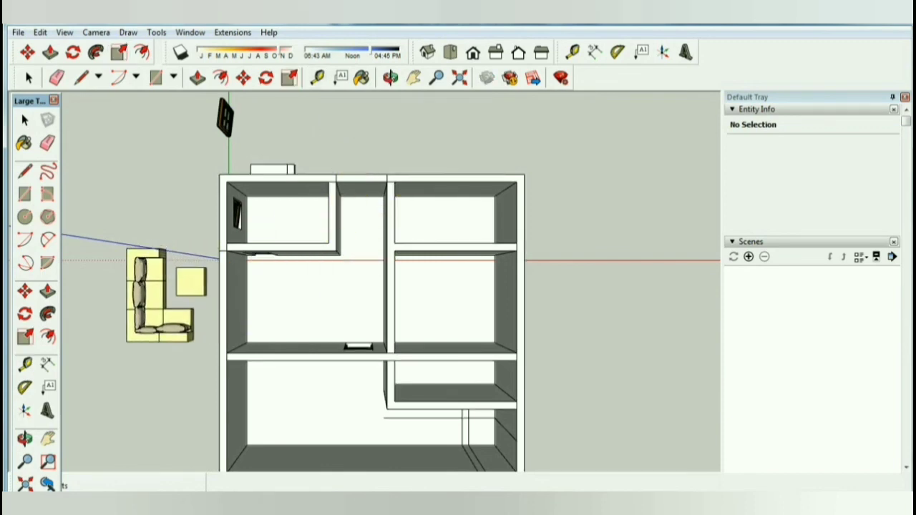
left_click(128, 341)
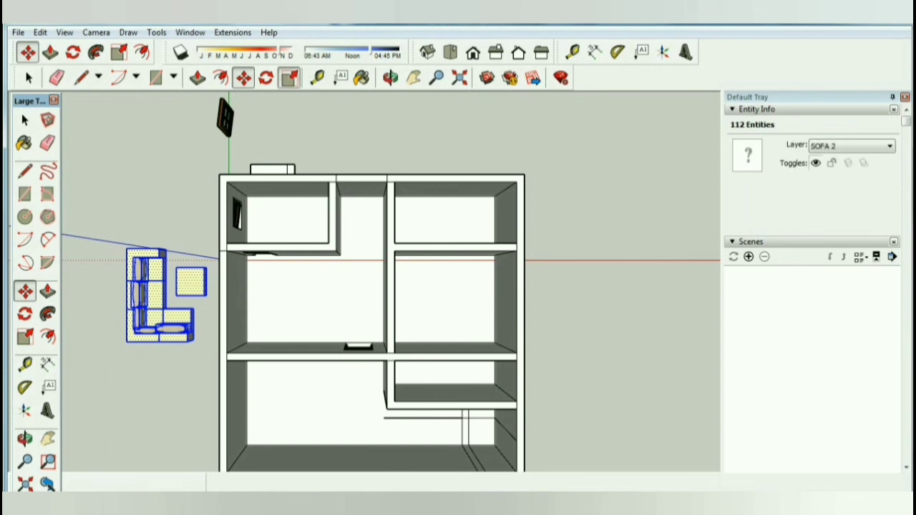
key("s")
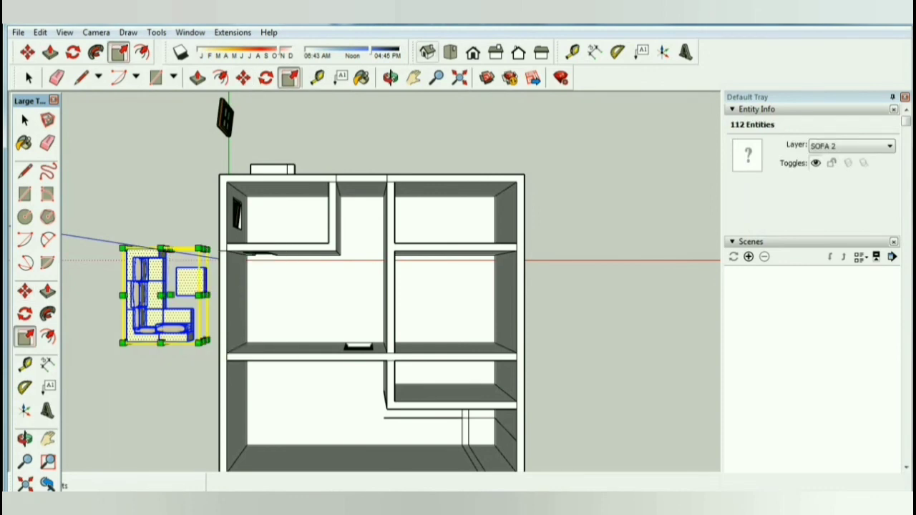
left_click(427, 52)
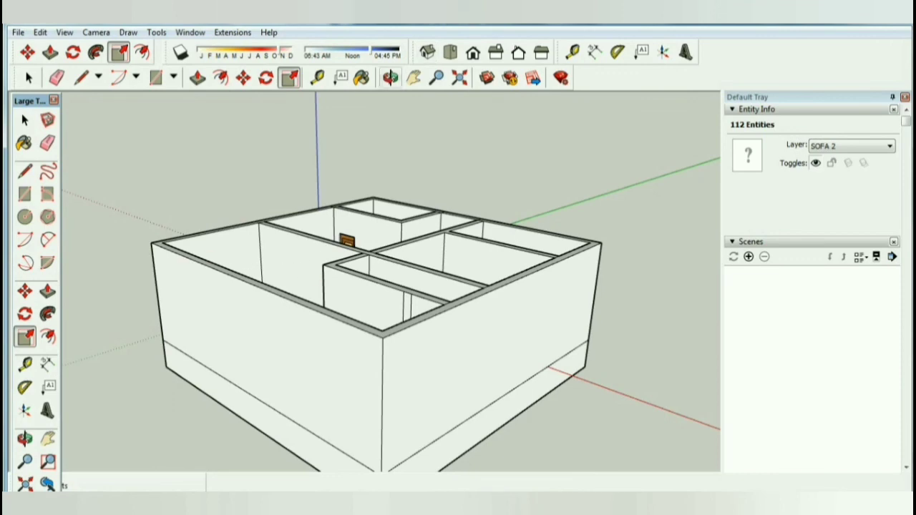
left_click(391, 78)
left_click_drag(429, 287, 344, 286)
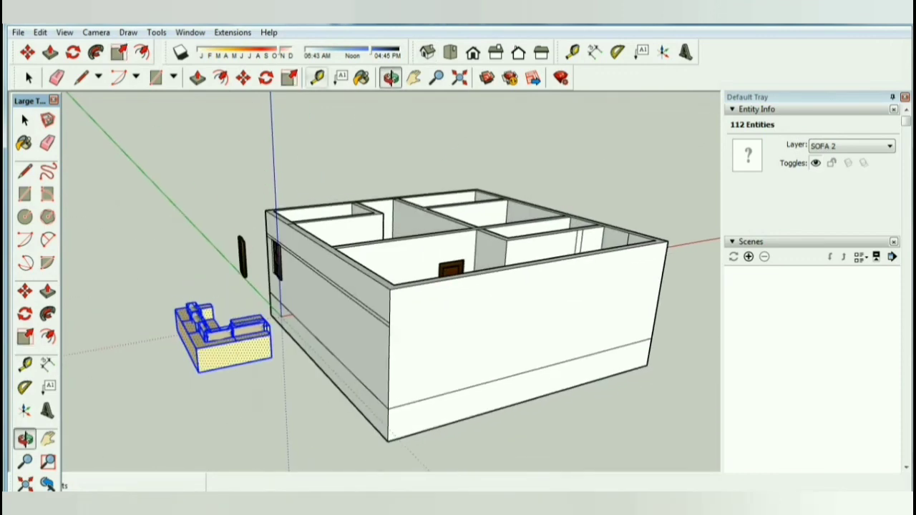
left_click(289, 77)
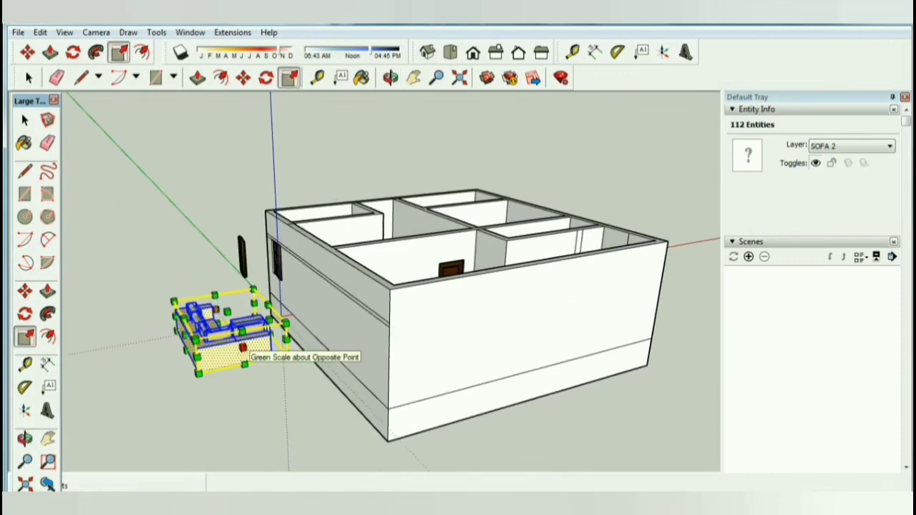
left_click(243, 347)
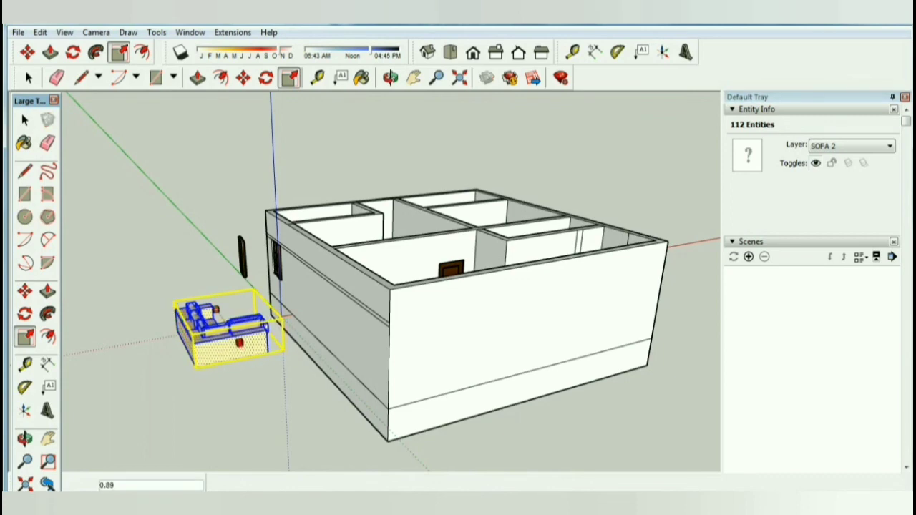
left_click(239, 343)
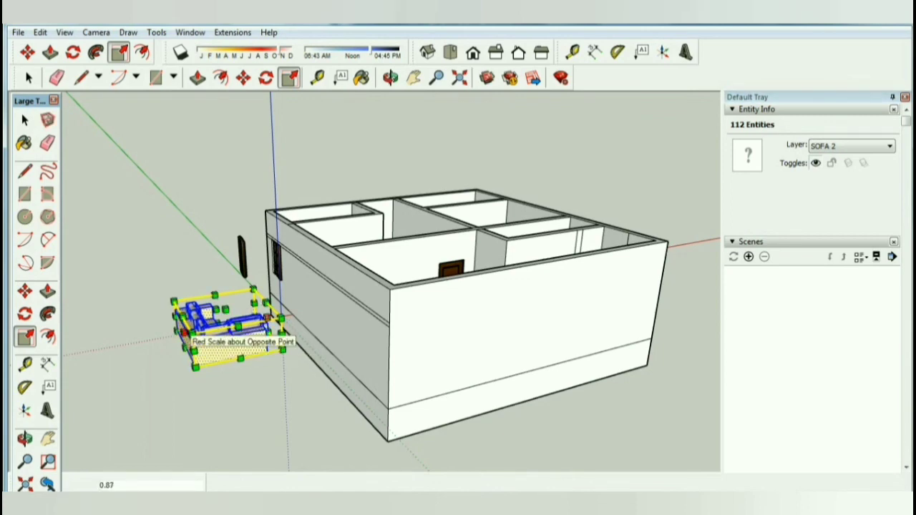
left_click(184, 331)
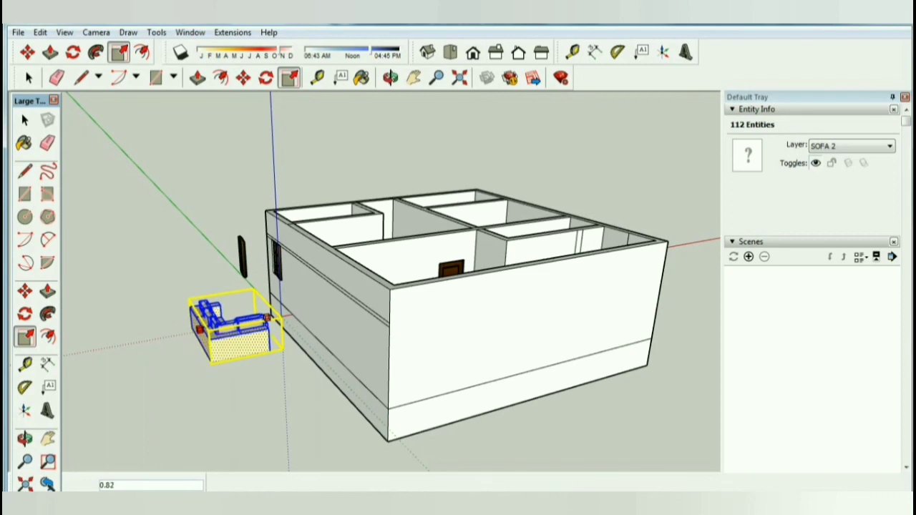
left_click(192, 331)
left_click(28, 77)
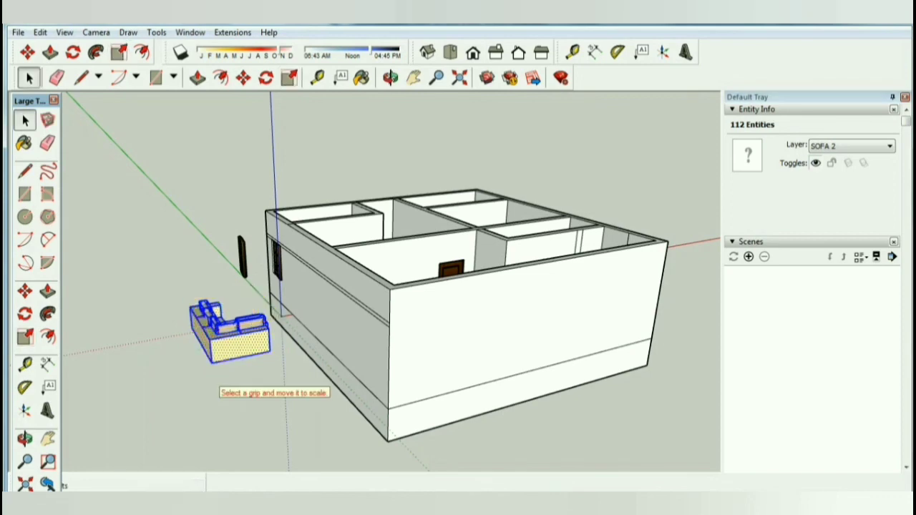
In top view, copy the resized sofa and ottoman into the room's corner, then return to Iso view
left_click(450, 51)
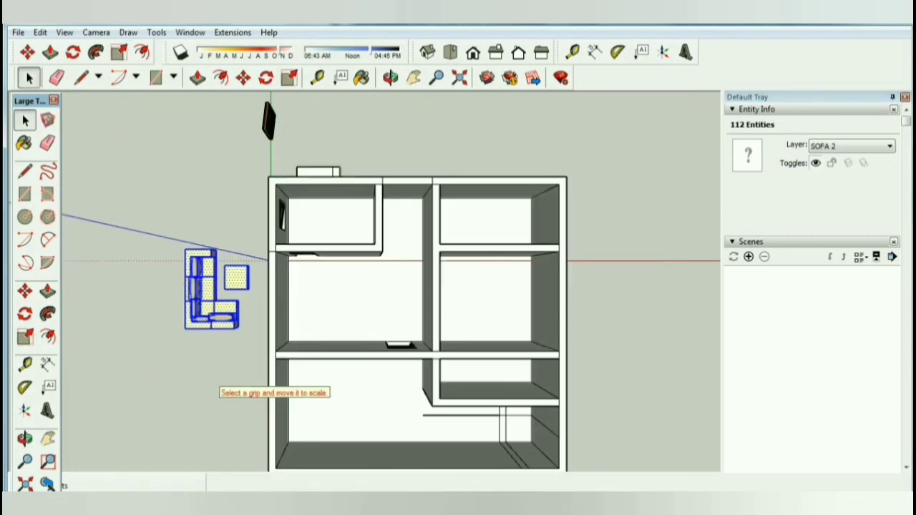
key("ctrl+t")
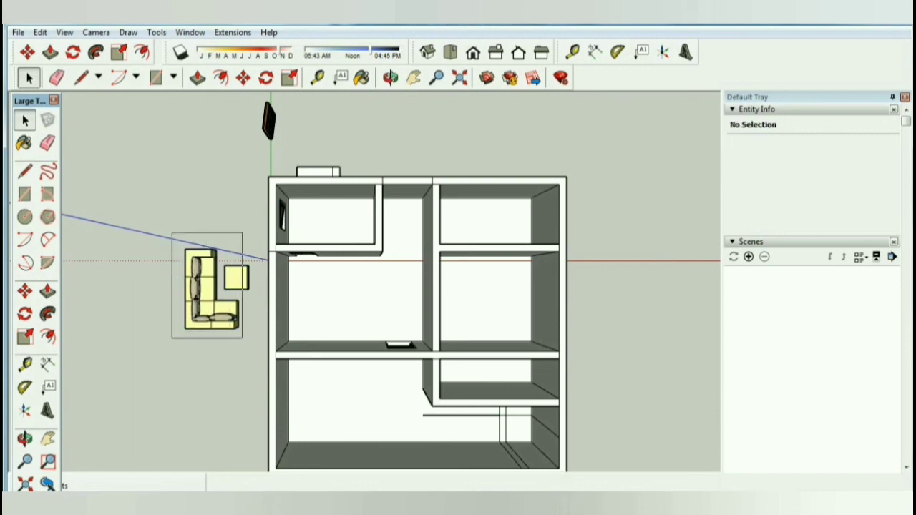
left_click(211, 290)
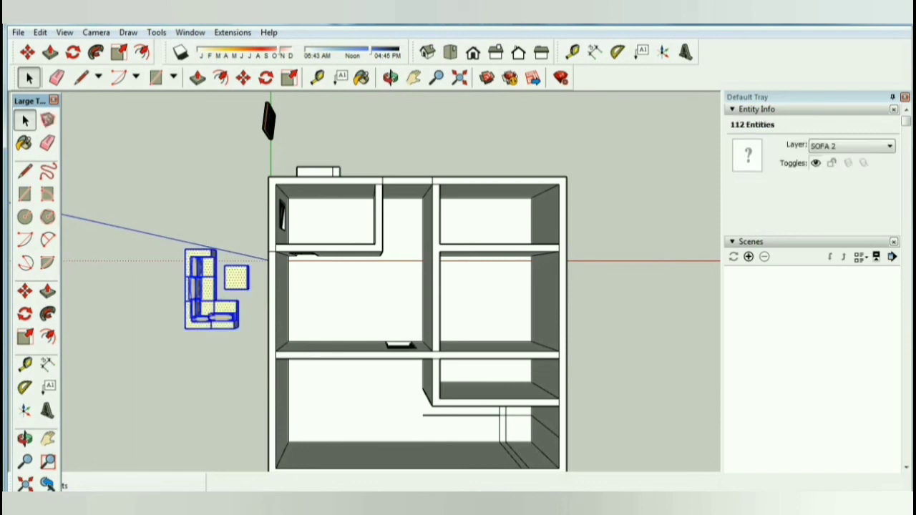
key("ctrl+c")
key("ctrl+v")
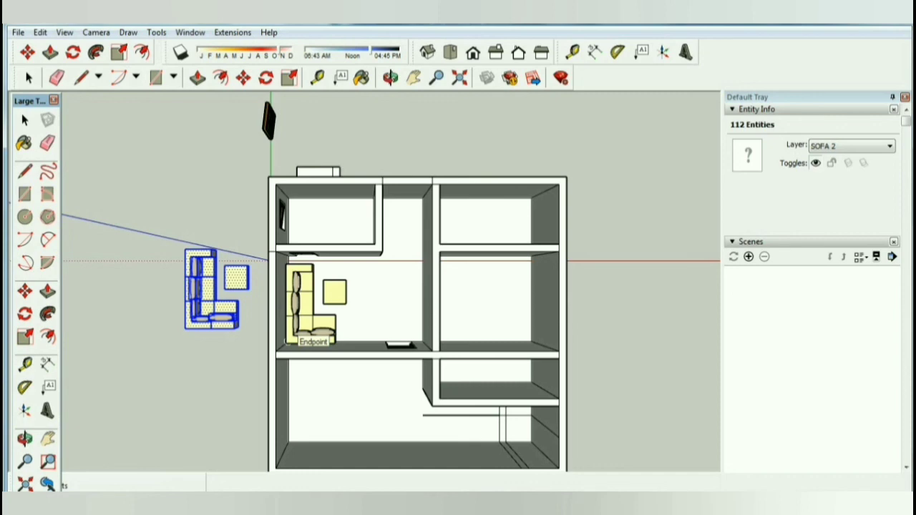
left_click(299, 340)
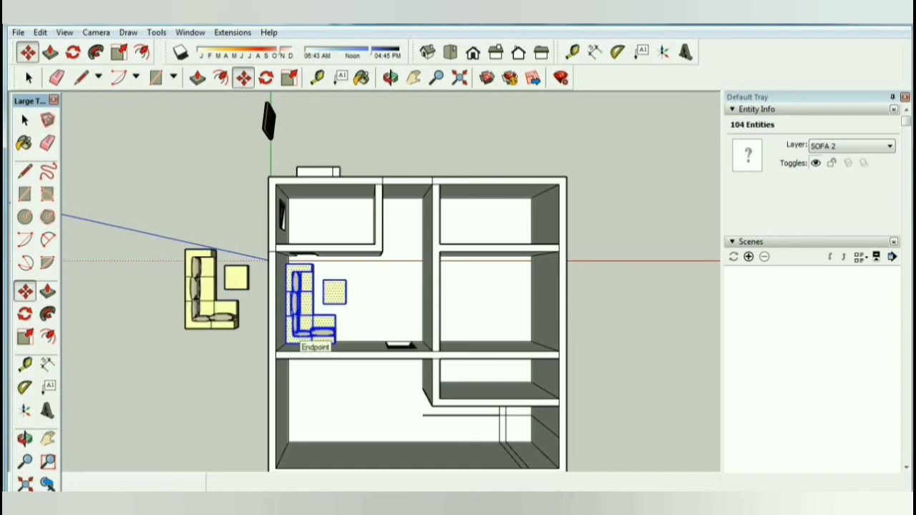
key("space")
key("ctrl+t")
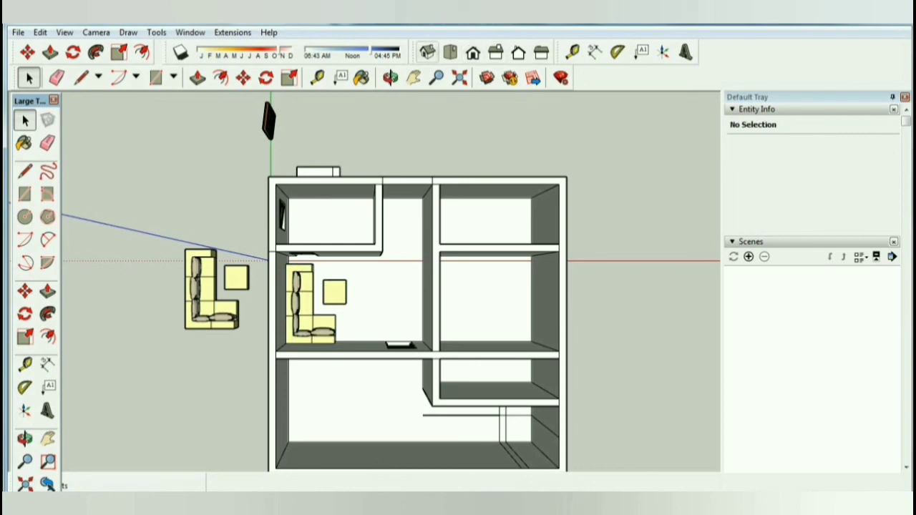
left_click(426, 51)
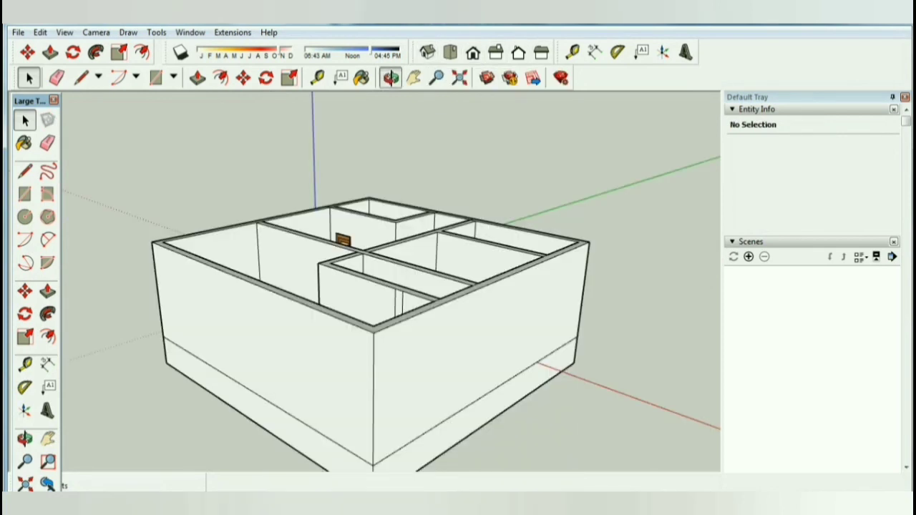
triple_click(404, 284)
key("ctrl+t")
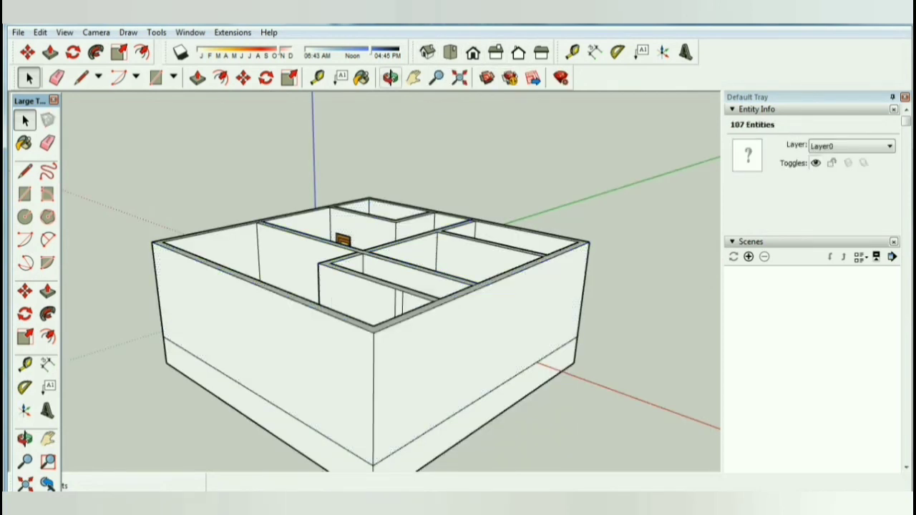
key("o")
left_click_drag(430, 286, 472, 357)
scroll(329, 261, "up", 2)
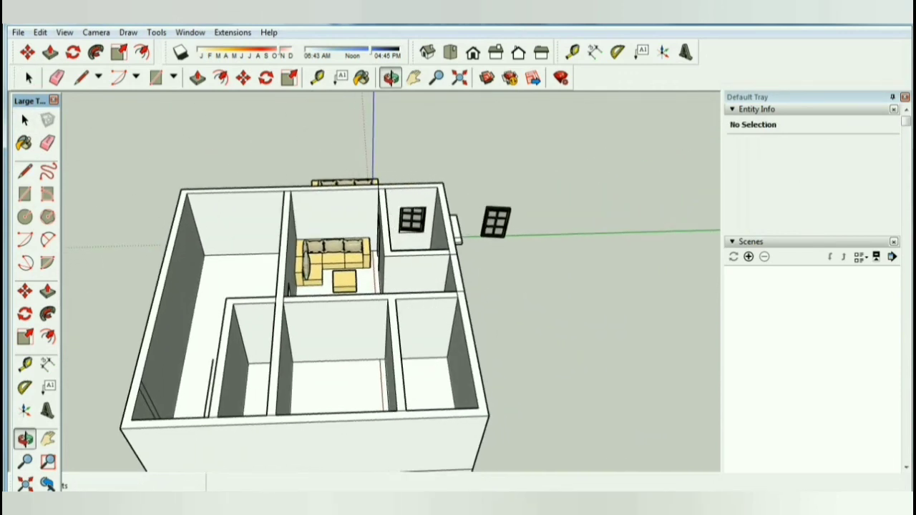
scroll(329, 261, "up", 2)
scroll(329, 261, "up", 2)
scroll(329, 261, "up", 3)
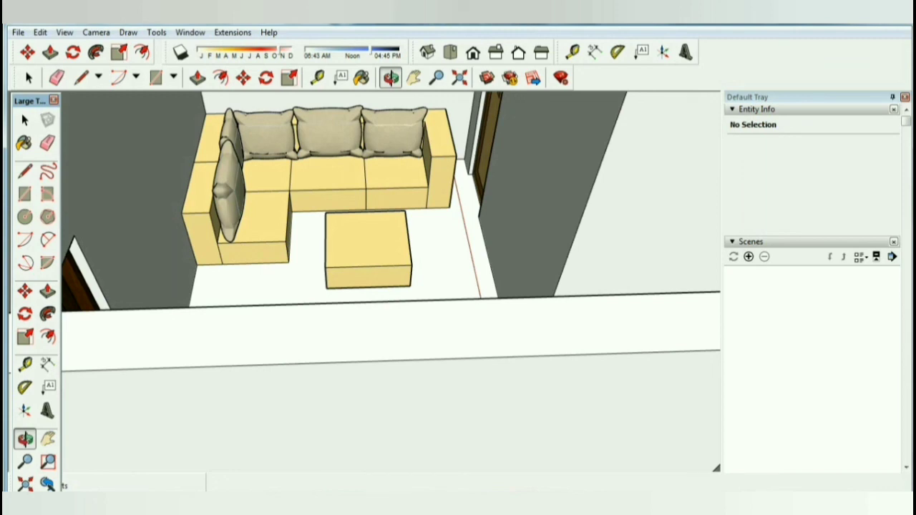
left_click_drag(387, 286, 430, 315)
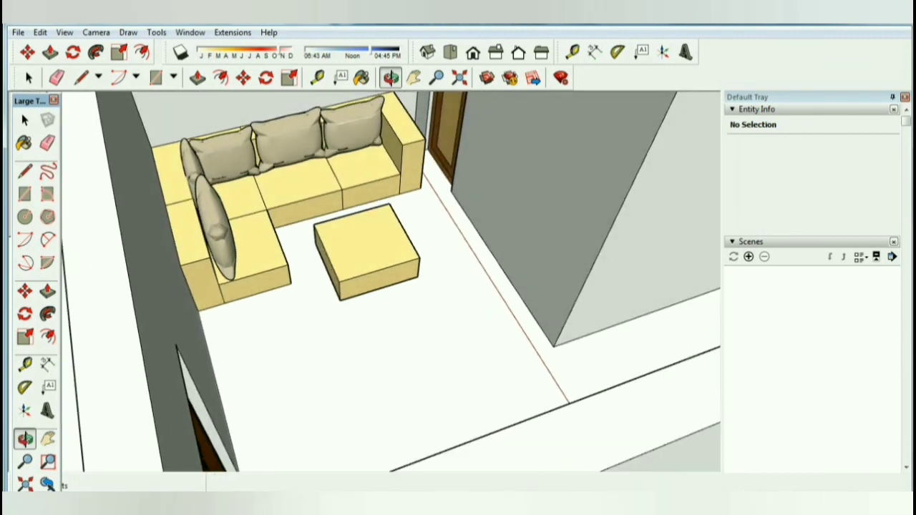
key("space")
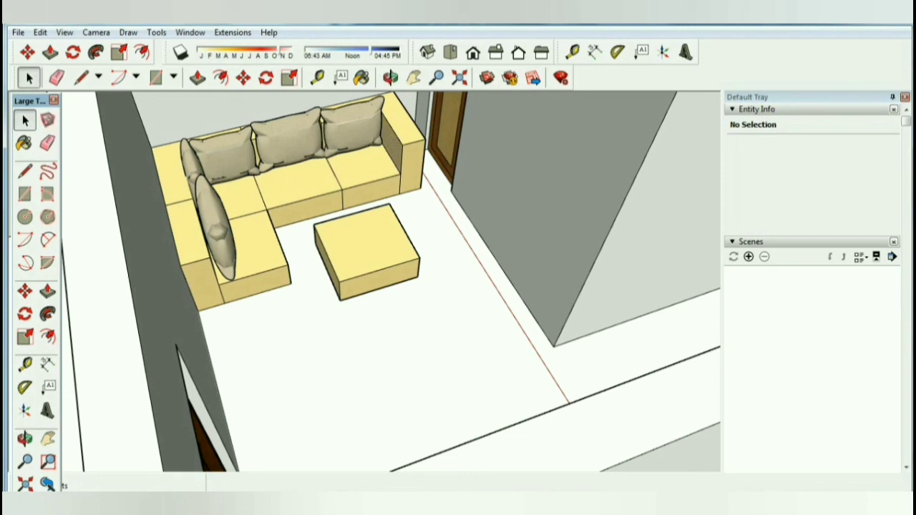
left_click(411, 161)
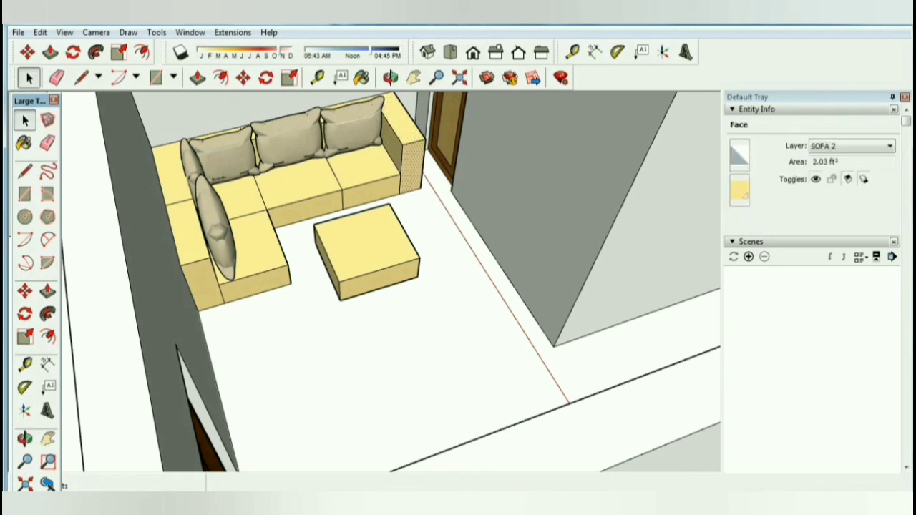